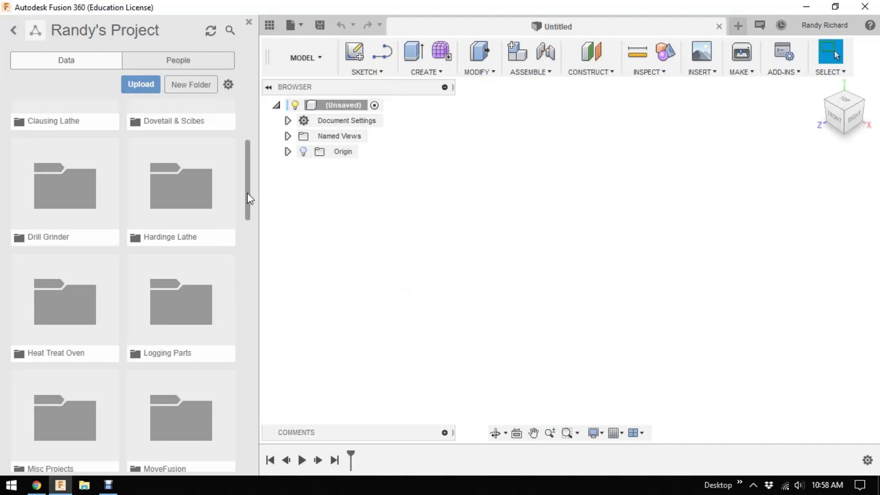
Step: Look through the project's folders and the list of all projects, and reopen the same project
{"action": "left_click_drag", "start_coordinate": [248, 198], "coordinate": [246, 313]}
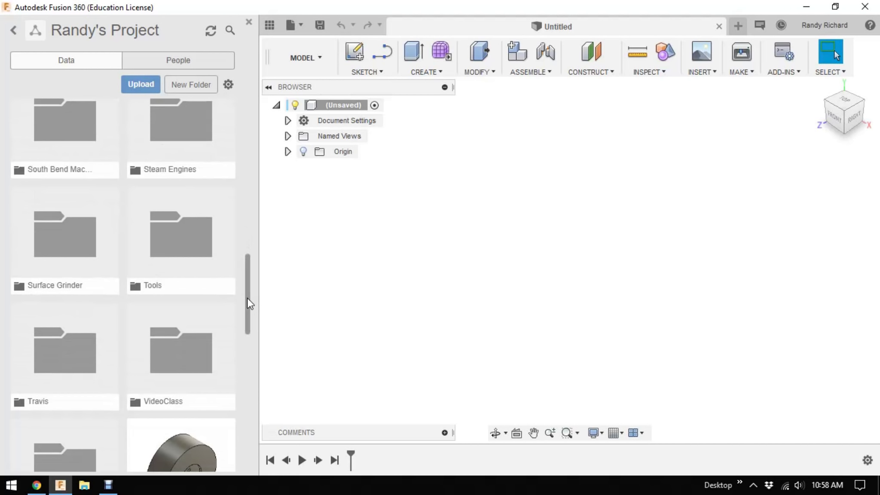
{"action": "left_click_drag", "start_coordinate": [248, 298], "coordinate": [231, 168]}
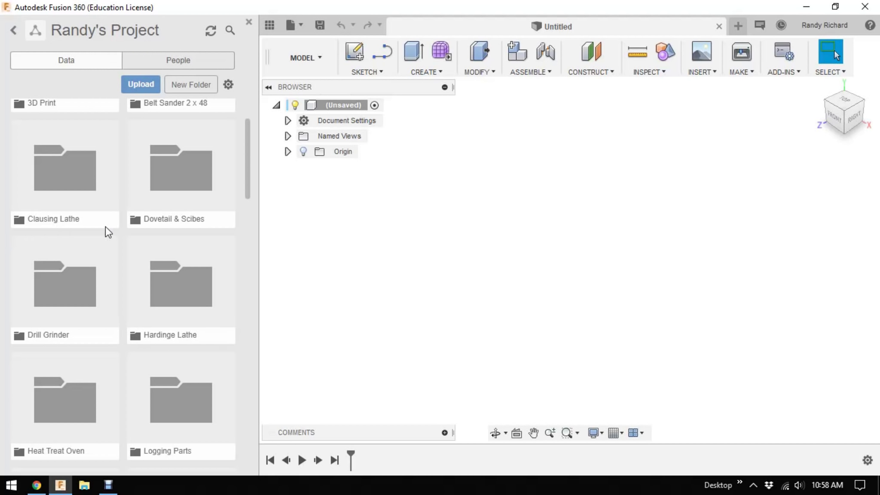
{"action": "left_click", "coordinate": [11, 31]}
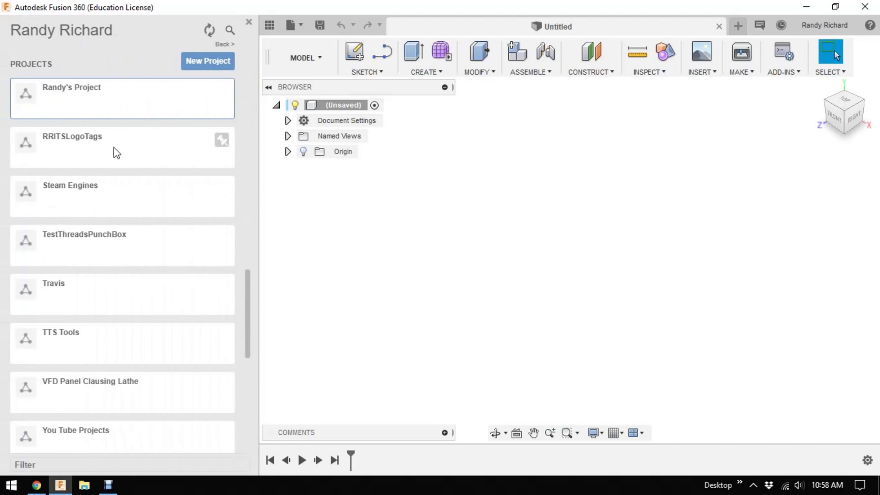
{"action": "scroll", "coordinate": [129, 172], "scroll_direction": "down", "scroll_amount": 6}
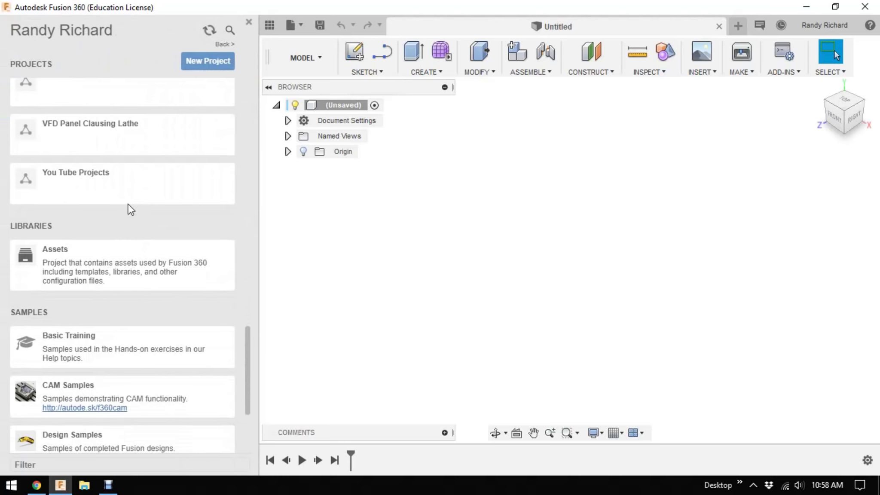
{"action": "scroll", "coordinate": [138, 215], "scroll_direction": "up", "scroll_amount": 10}
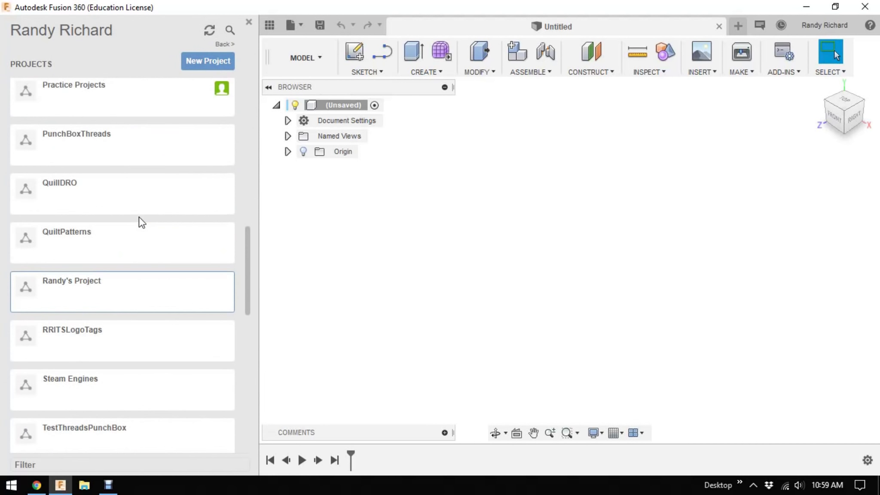
{"action": "left_click", "coordinate": [115, 300]}
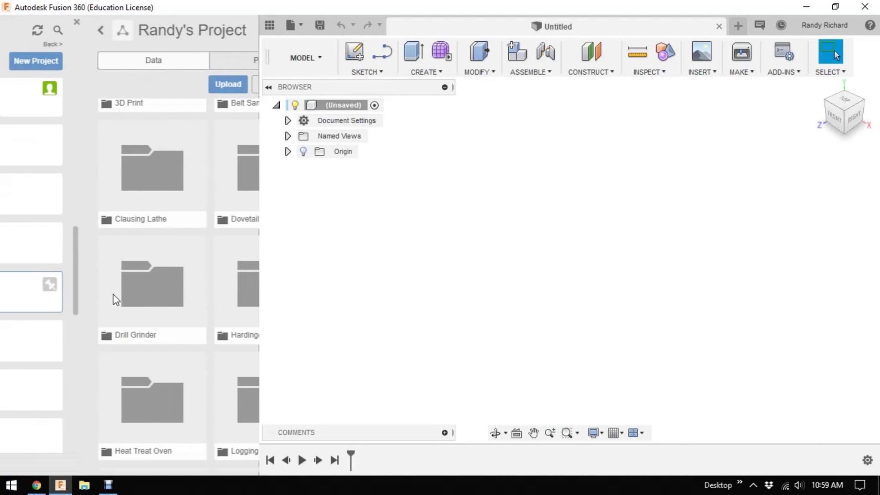
Step: Open the StandardChuck folder inside the DarexM5 folder of Drill Grinder
{"action": "scroll", "coordinate": [137, 240], "scroll_direction": "down", "scroll_amount": 3}
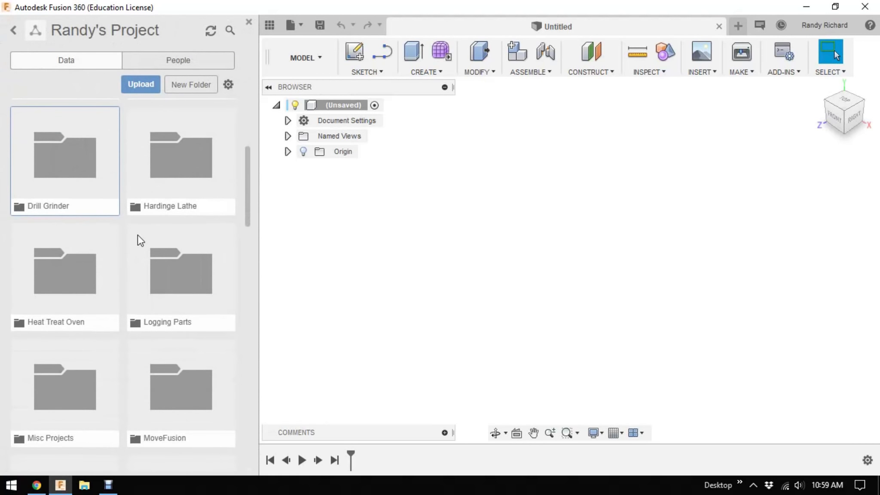
{"action": "scroll", "coordinate": [105, 271], "scroll_direction": "down", "scroll_amount": 3}
{"action": "scroll", "coordinate": [103, 267], "scroll_direction": "up", "scroll_amount": 4}
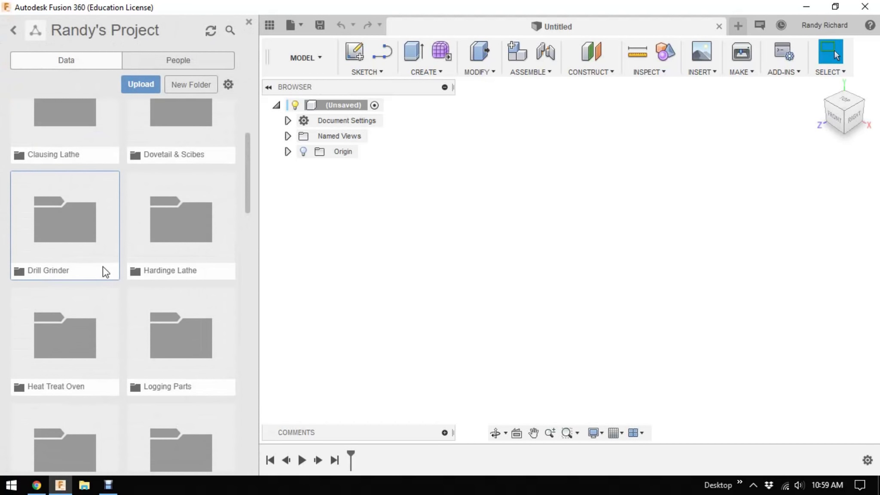
{"action": "left_click", "coordinate": [50, 226]}
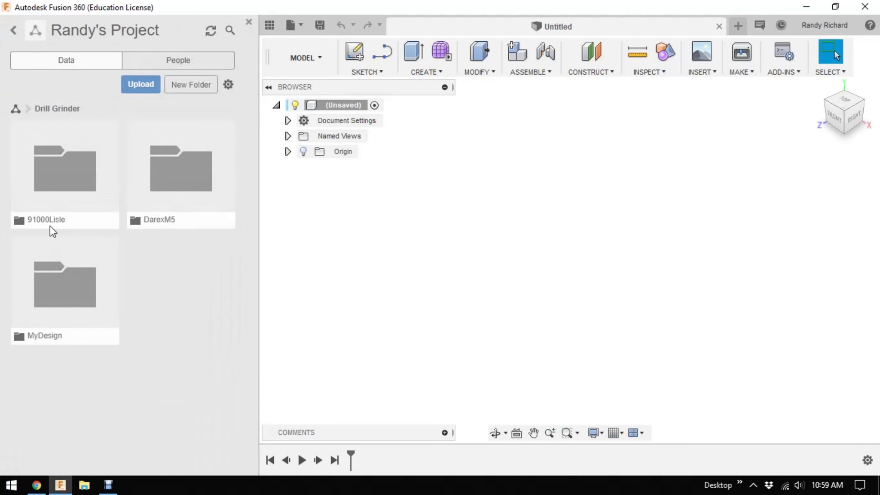
{"action": "double_click", "coordinate": [172, 178]}
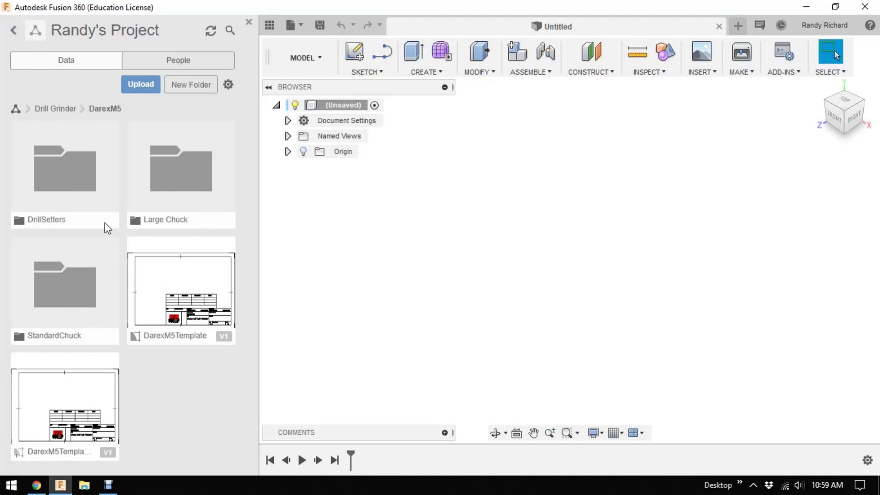
{"action": "double_click", "coordinate": [92, 254]}
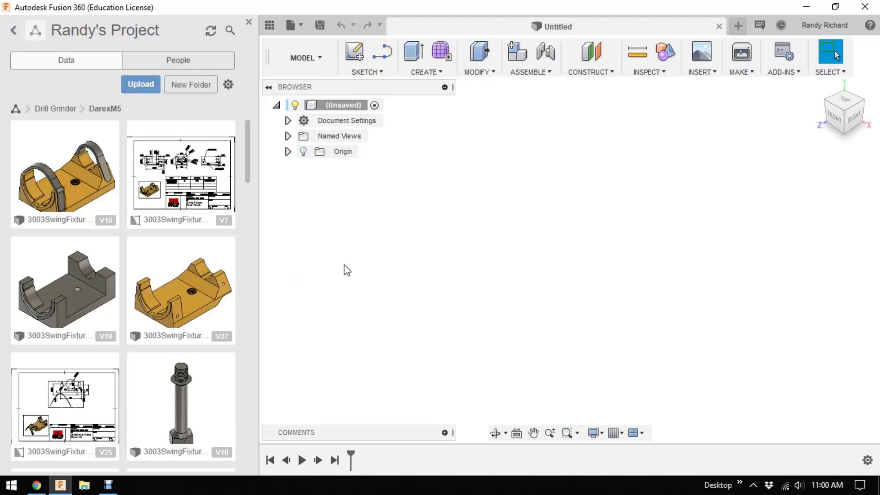
Step: Look through the designs and drawings stored in the StandardChuck folder
{"action": "scroll", "coordinate": [186, 235], "scroll_direction": "down", "scroll_amount": 1}
{"action": "scroll", "coordinate": [185, 235], "scroll_direction": "down", "scroll_amount": 6}
{"action": "scroll", "coordinate": [174, 220], "scroll_direction": "up", "scroll_amount": 7}
{"action": "scroll", "coordinate": [164, 242], "scroll_direction": "down", "scroll_amount": 10}
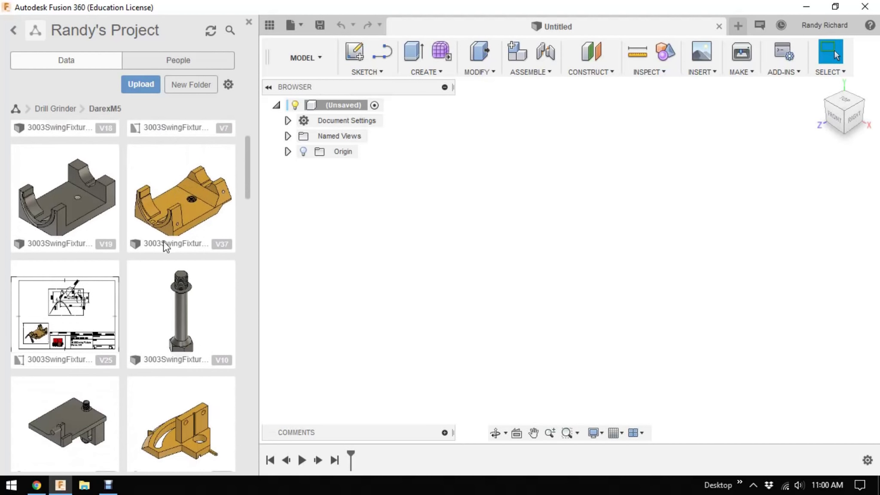
{"action": "scroll", "coordinate": [160, 259], "scroll_direction": "down", "scroll_amount": 9}
{"action": "scroll", "coordinate": [159, 263], "scroll_direction": "up", "scroll_amount": 3}
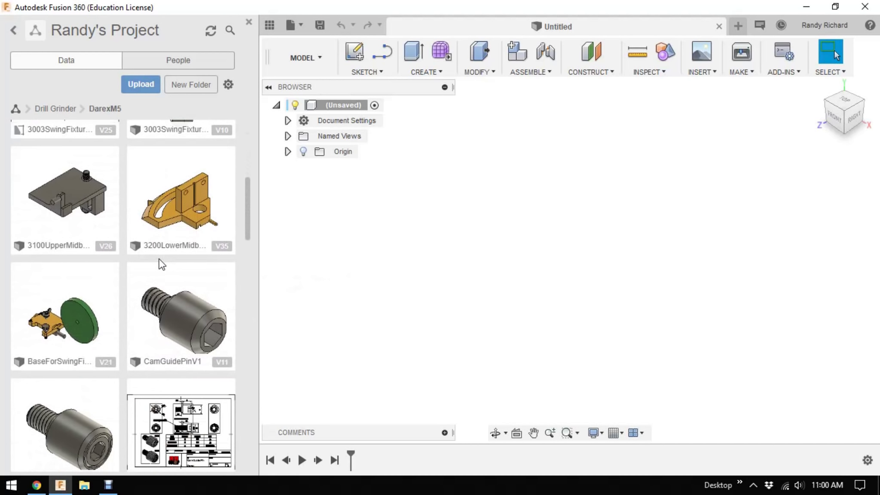
{"action": "scroll", "coordinate": [160, 263], "scroll_direction": "down", "scroll_amount": 5}
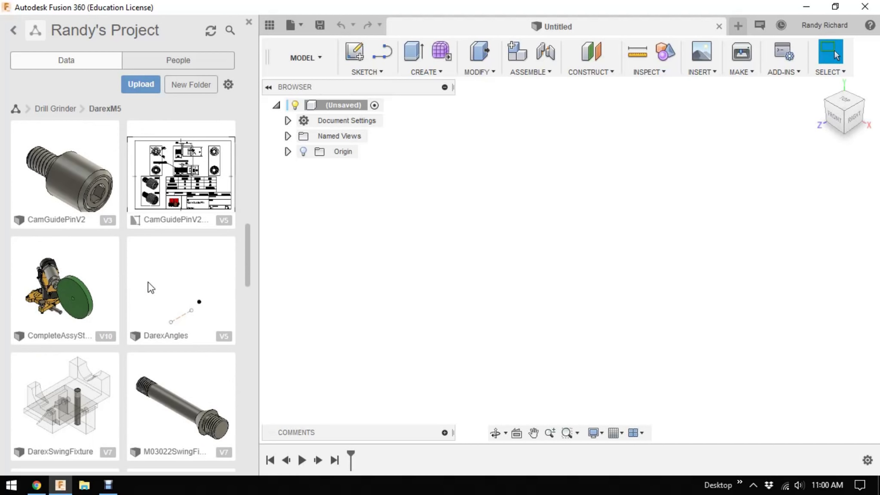
{"action": "scroll", "coordinate": [161, 284], "scroll_direction": "up", "scroll_amount": 5}
{"action": "scroll", "coordinate": [163, 316], "scroll_direction": "up", "scroll_amount": 4}
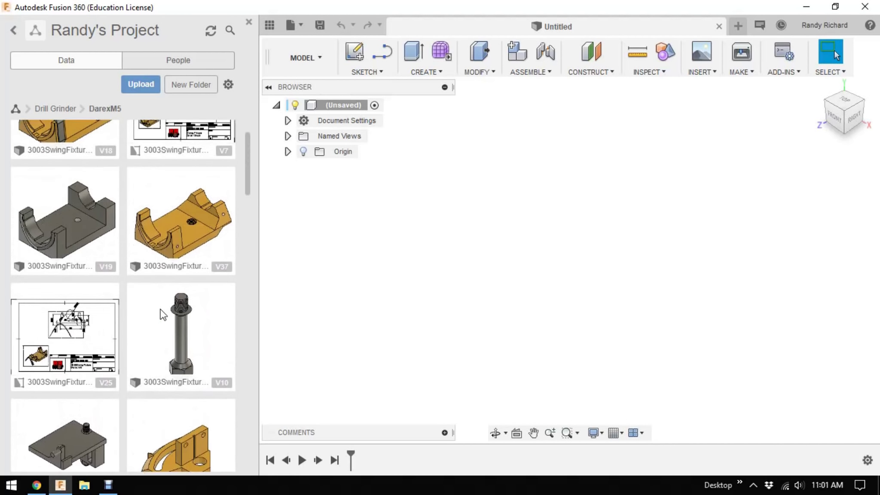
{"action": "scroll", "coordinate": [163, 313], "scroll_direction": "up", "scroll_amount": 2}
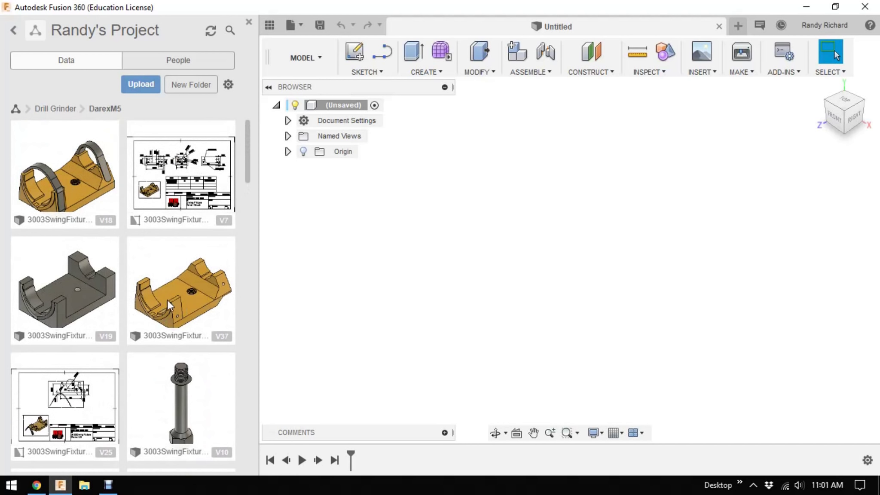
Step: Open the 3003SwingFixtureCasting11V2 design and view the whole casting
{"action": "double_click", "coordinate": [185, 298]}
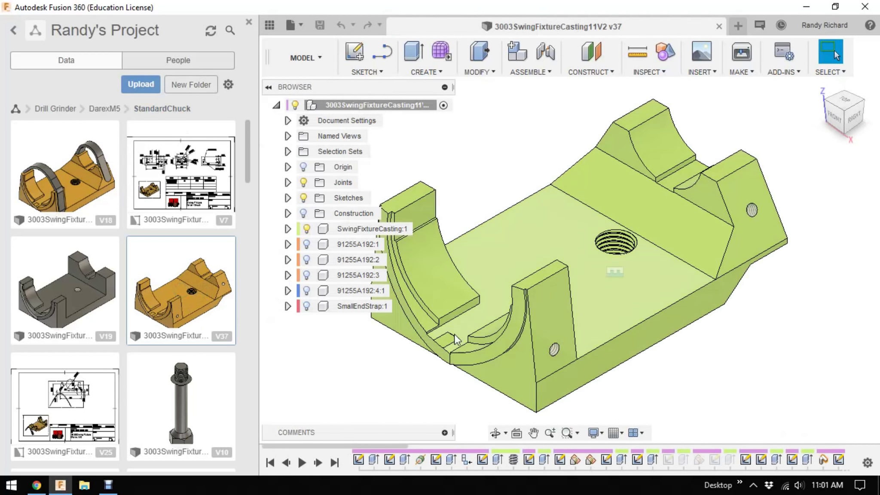
{"action": "scroll", "coordinate": [609, 305], "scroll_direction": "down", "scroll_amount": 3}
{"action": "scroll", "coordinate": [559, 344], "scroll_direction": "up", "scroll_amount": 2}
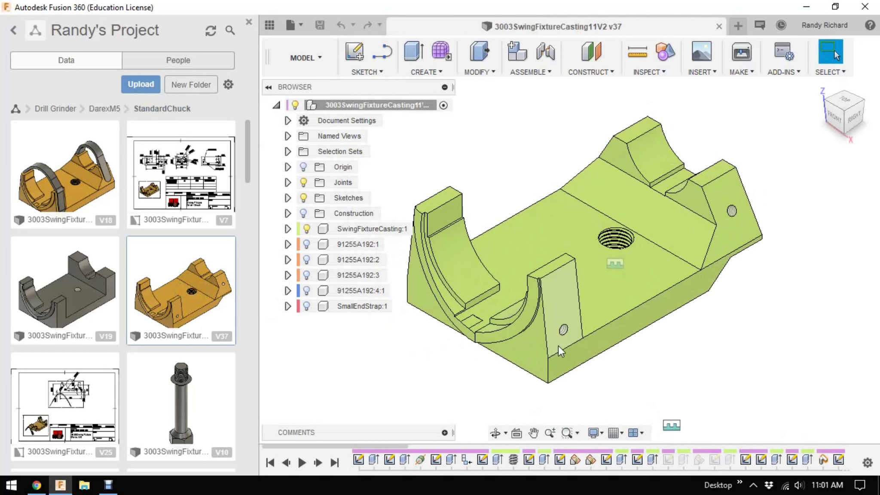
{"action": "scroll", "coordinate": [614, 352], "scroll_direction": "down", "scroll_amount": 2}
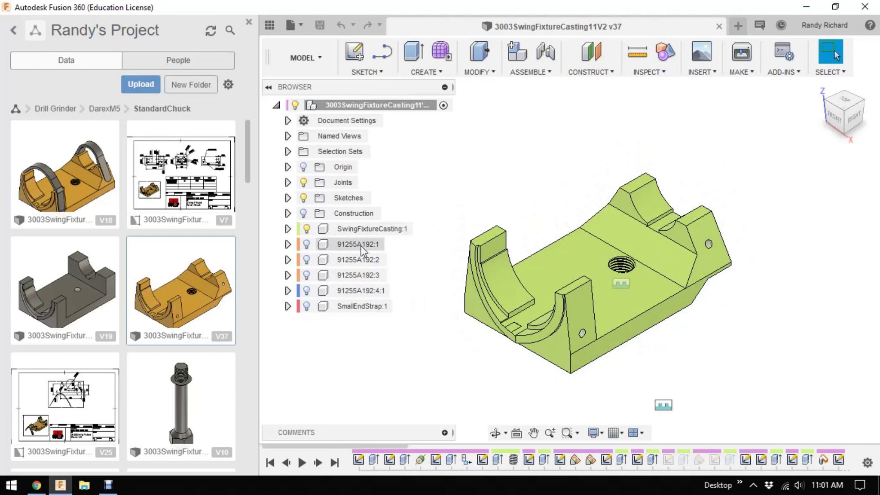
Step: Show the four hidden 91255A192 screw components and the SmallEndStrap component
{"action": "left_click", "coordinate": [307, 244]}
{"action": "left_click", "coordinate": [306, 259]}
{"action": "left_click", "coordinate": [306, 275]}
{"action": "left_click", "coordinate": [307, 291]}
{"action": "left_click", "coordinate": [307, 306]}
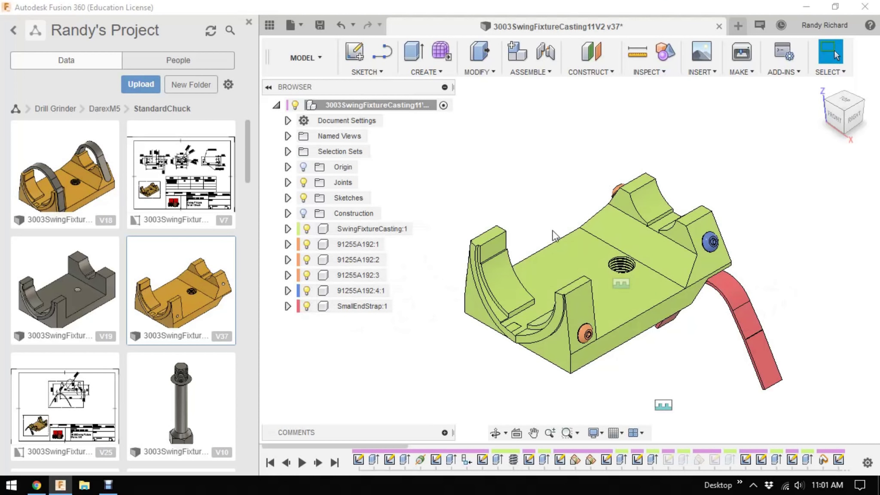
Step: Activate the SwingFixtureCasting component to view its own timeline, and inspect its contents in the component tree
{"action": "scroll", "coordinate": [554, 232], "scroll_direction": "down", "scroll_amount": 2}
{"action": "left_click_drag", "start_coordinate": [852, 117], "coordinate": [806, 114]}
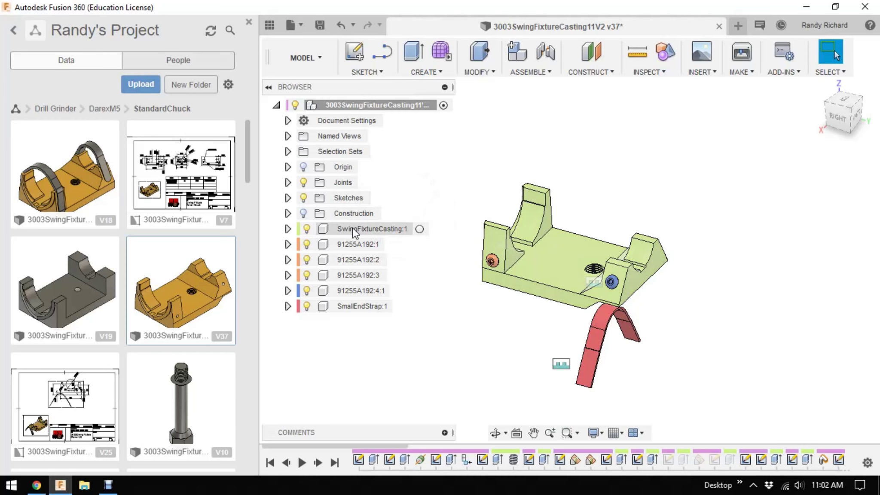
{"action": "left_click", "coordinate": [288, 229]}
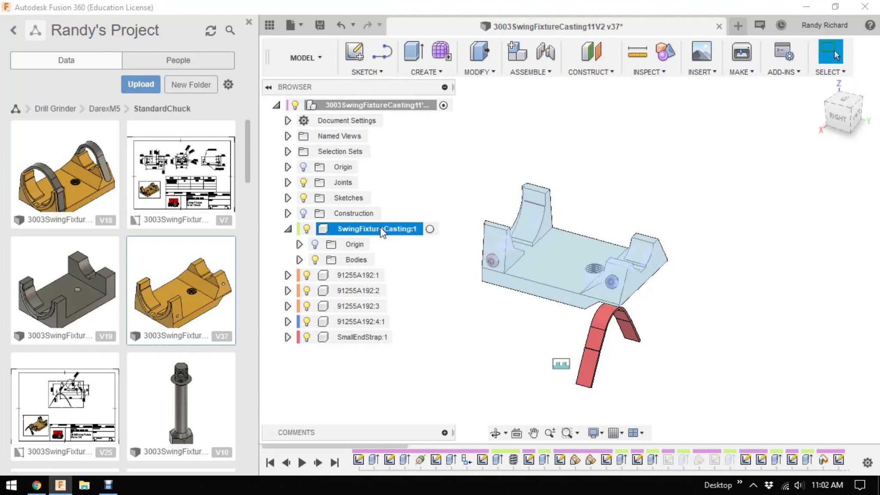
{"action": "left_click", "coordinate": [430, 229]}
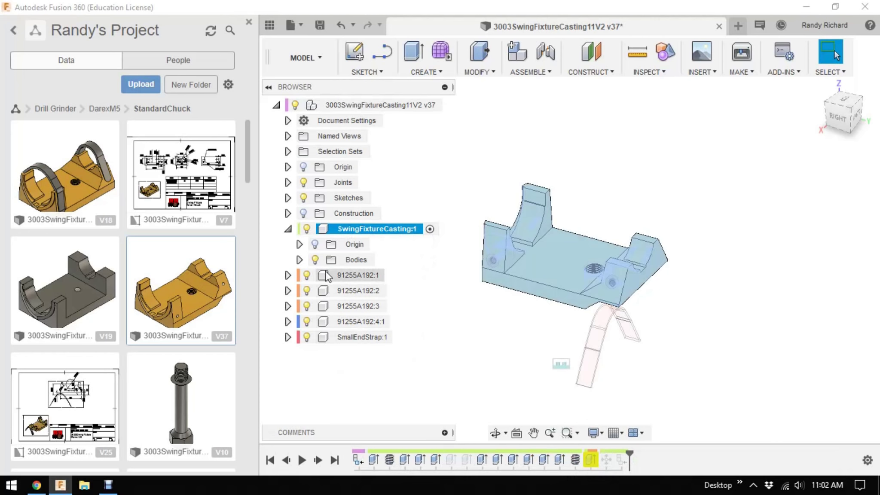
{"action": "left_click", "coordinate": [288, 229]}
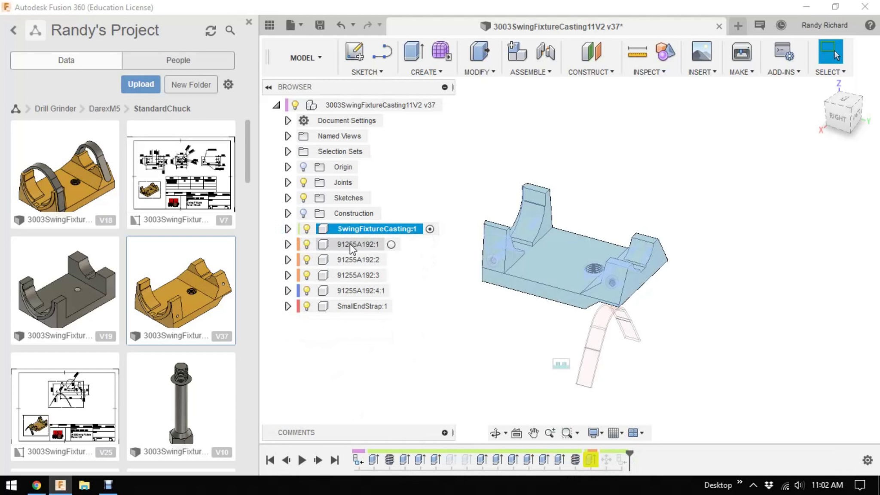
Step: Activate the SmallEndStrap component and review the list of sketches in the design
{"action": "left_click", "coordinate": [288, 306]}
{"action": "left_click", "coordinate": [394, 307]}
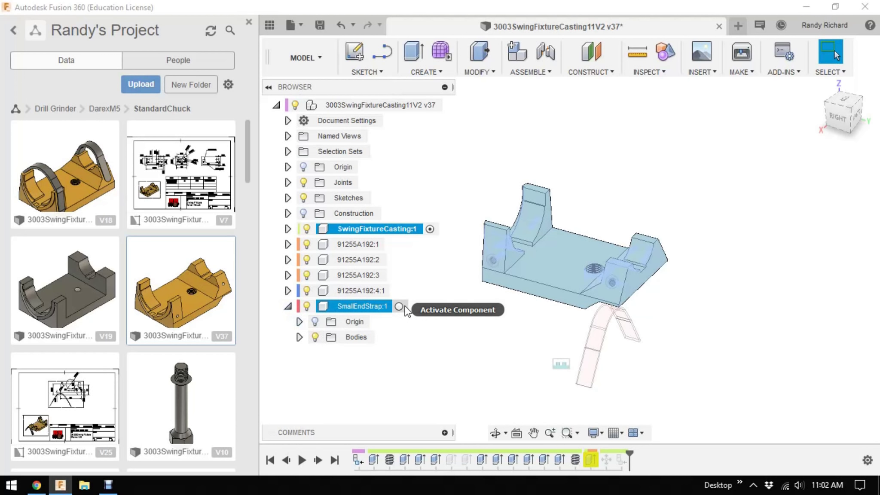
{"action": "left_click", "coordinate": [399, 306]}
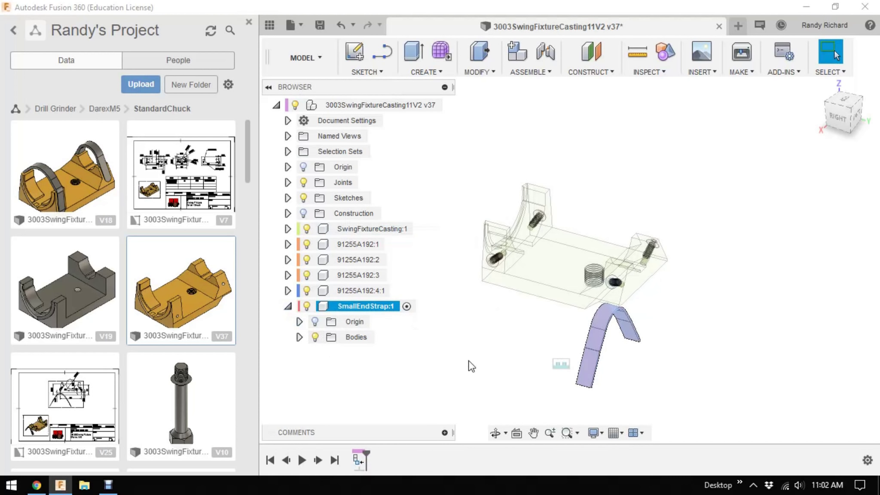
{"action": "left_click", "coordinate": [288, 306]}
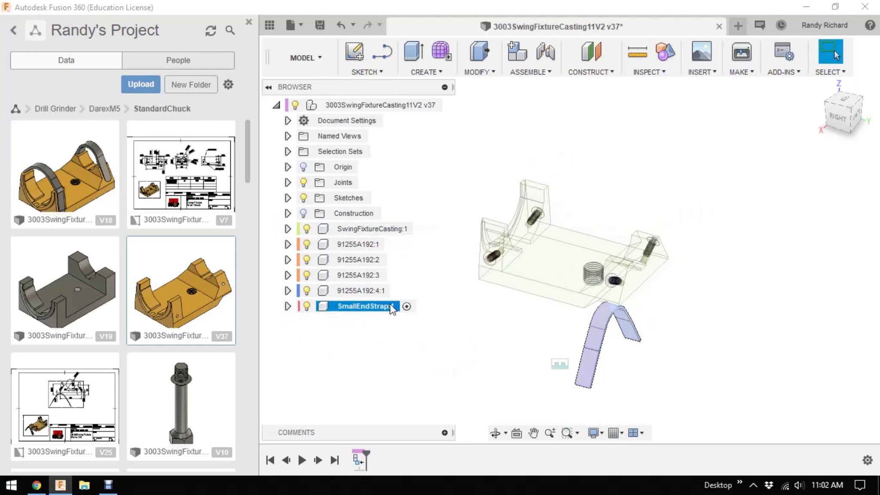
{"action": "left_click", "coordinate": [288, 198]}
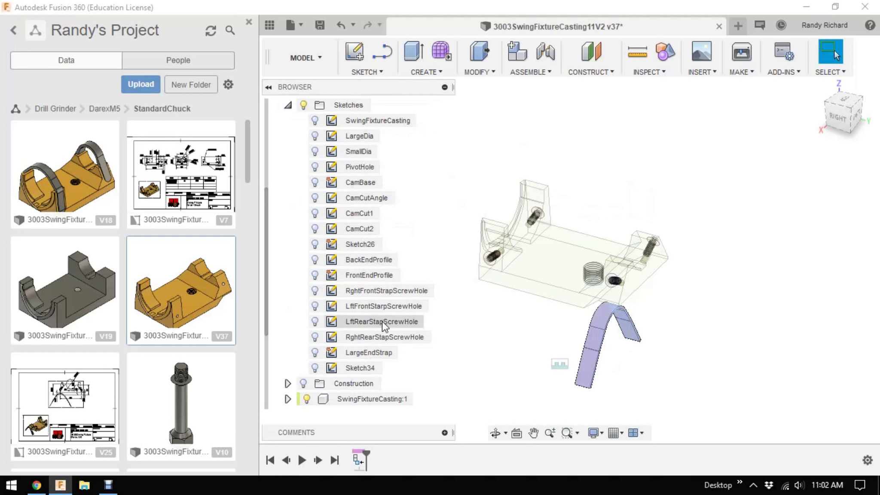
{"action": "left_click", "coordinate": [288, 106]}
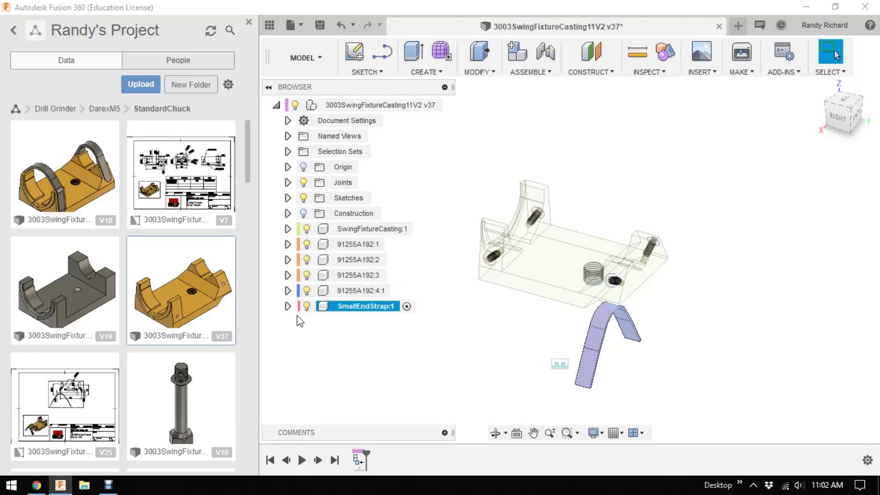
Step: Open the BaseForSwingFixtureAssyV2 assembly from the StandardChuck folder and try to move its base plate
{"action": "left_click_drag", "start_coordinate": [247, 156], "coordinate": [250, 228]}
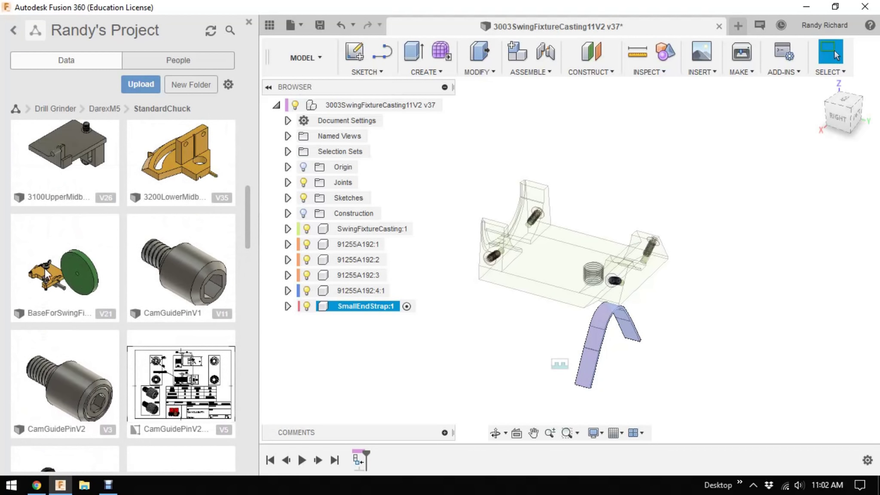
{"action": "double_click", "coordinate": [47, 287]}
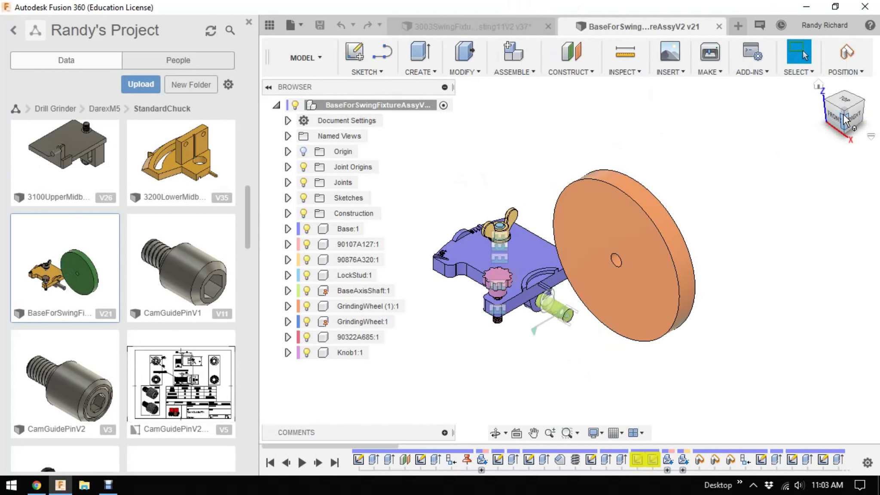
{"action": "mouse_move", "coordinate": [868, 123]}
{"action": "left_mouse_down"}
{"action": "mouse_move", "coordinate": [878, 118]}
{"action": "mouse_move", "coordinate": [879, 128]}
{"action": "left_mouse_up"}
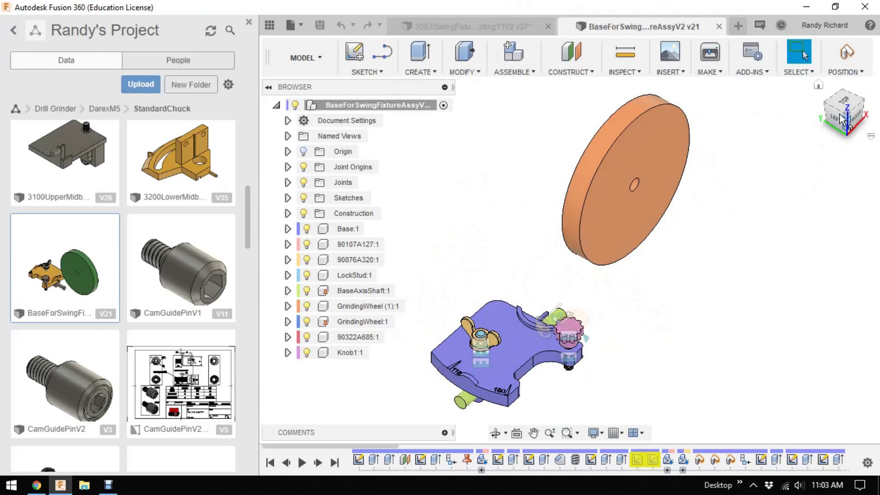
{"action": "left_click_drag", "start_coordinate": [831, 126], "coordinate": [833, 96]}
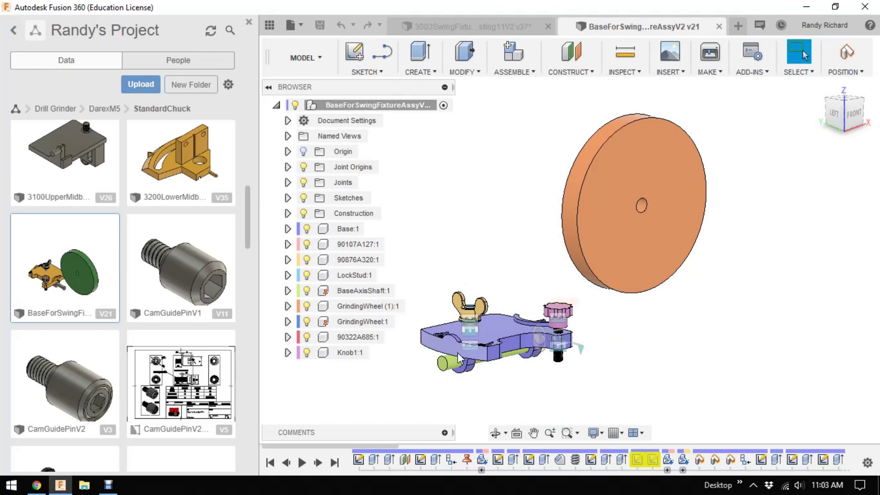
{"action": "scroll", "coordinate": [628, 353], "scroll_direction": "down", "scroll_amount": 1}
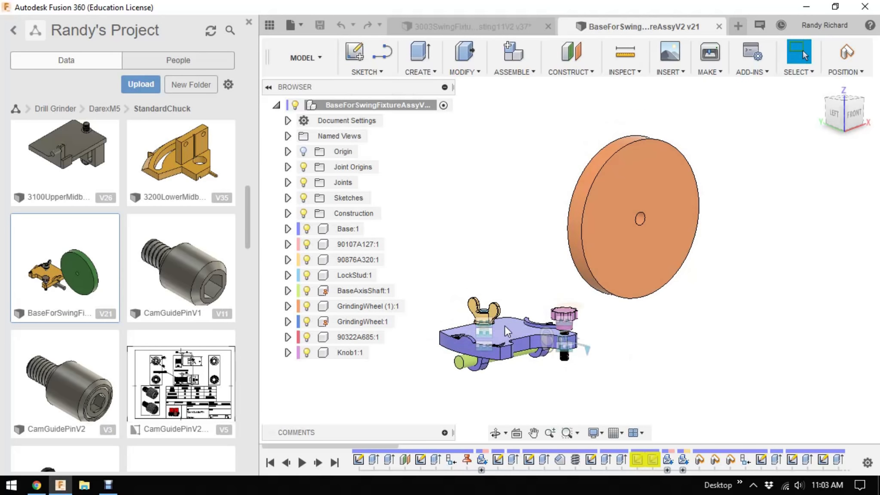
{"action": "left_click_drag", "start_coordinate": [524, 329], "coordinate": [540, 349]}
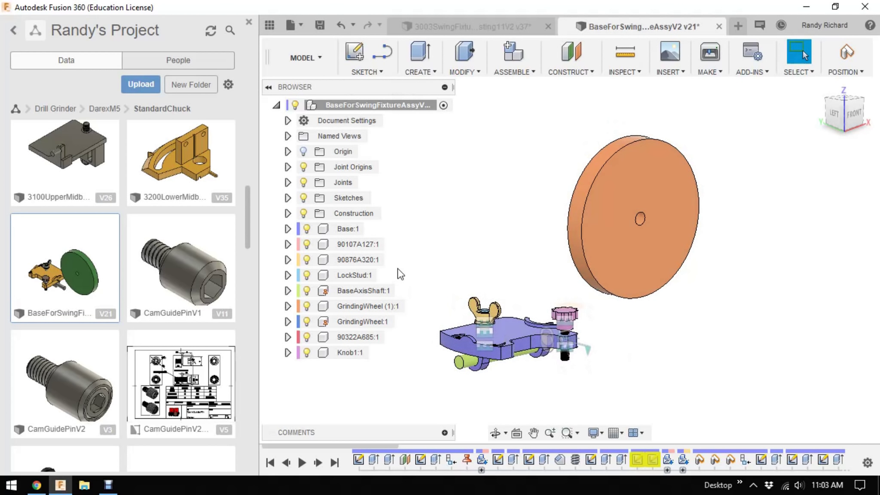
Step: Review the list of named sketches in the BaseForSwingFixtureAssyV2 assembly and collapse it again
{"action": "left_click", "coordinate": [288, 198]}
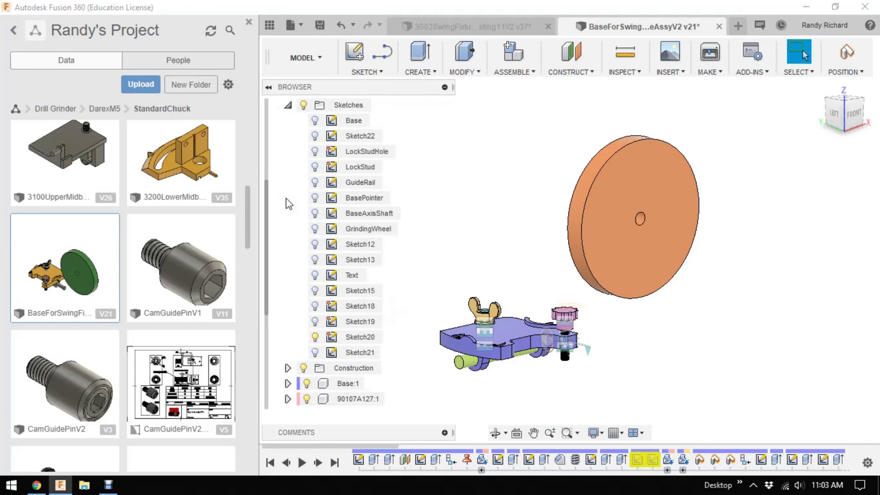
{"action": "left_click", "coordinate": [288, 105]}
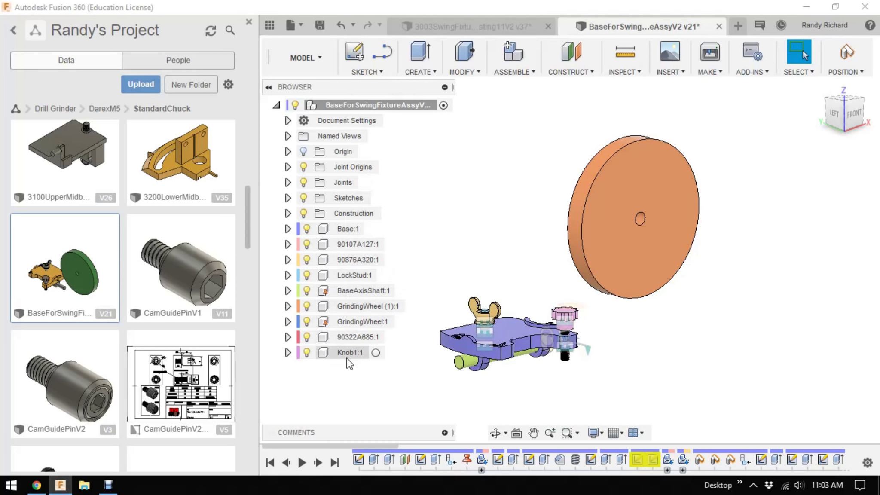
Step: Open the CompleteAssyStandardChuck assembly from the StandardChuck folder, view it from the left, and swing its upper parts to test their motion
{"action": "left_click_drag", "start_coordinate": [248, 227], "coordinate": [247, 260]}
{"action": "double_click", "coordinate": [77, 245]}
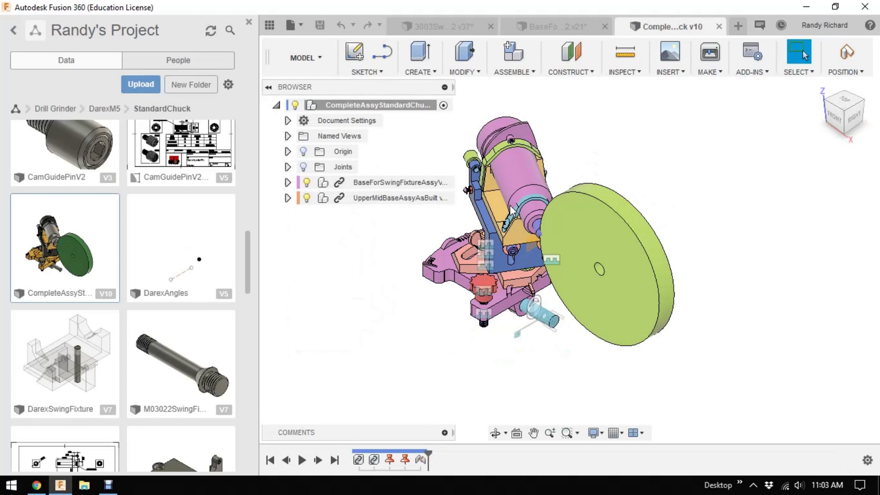
{"action": "scroll", "coordinate": [681, 220], "scroll_direction": "down", "scroll_amount": 2}
{"action": "mouse_move", "coordinate": [831, 122]}
{"action": "left_mouse_down"}
{"action": "mouse_move", "coordinate": [848, 111]}
{"action": "mouse_move", "coordinate": [862, 118]}
{"action": "left_mouse_up"}
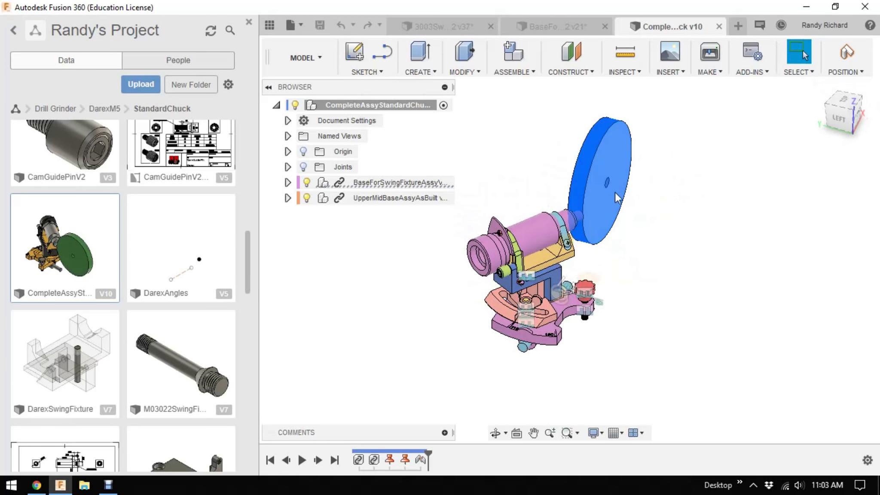
{"action": "left_click_drag", "start_coordinate": [511, 238], "coordinate": [325, 300]}
{"action": "left_click_drag", "start_coordinate": [631, 194], "coordinate": [460, 245]}
{"action": "left_click_drag", "start_coordinate": [543, 261], "coordinate": [494, 253]}
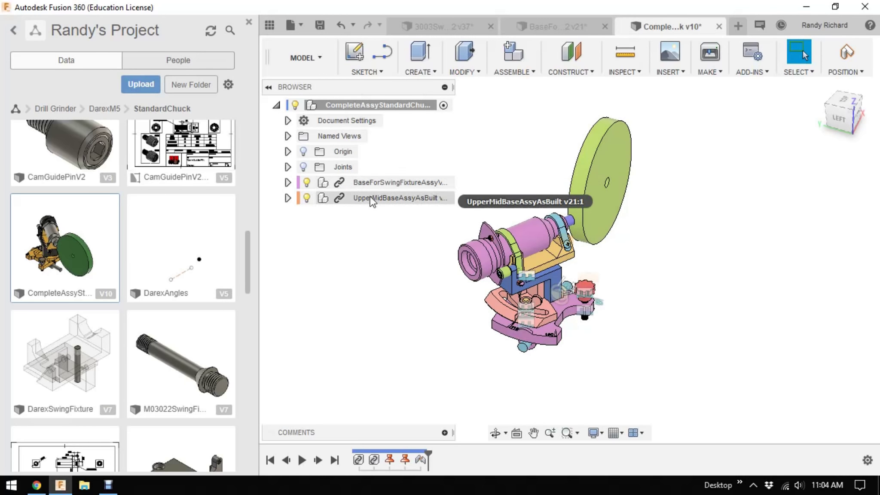
Step: Inspect the components inside the linked BaseForSwingFixtureAssyV2 in the complete assembly, and collapse its contents again
{"action": "left_click", "coordinate": [288, 182]}
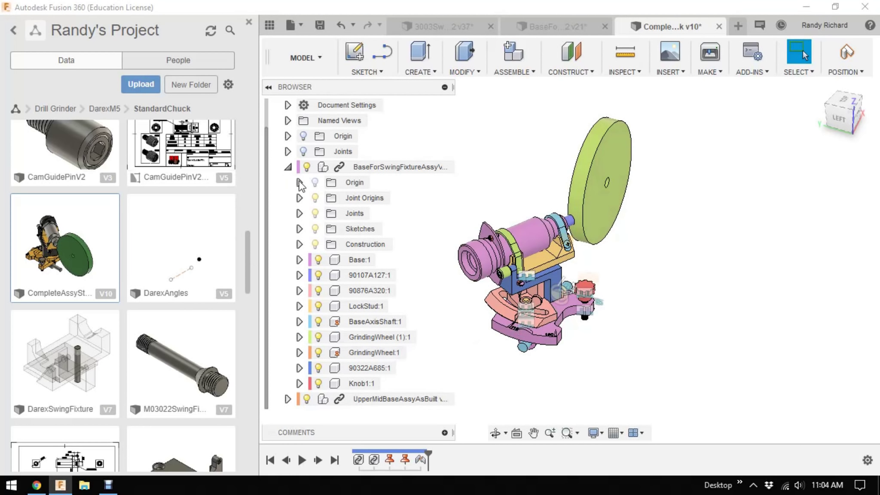
{"action": "left_click", "coordinate": [287, 167]}
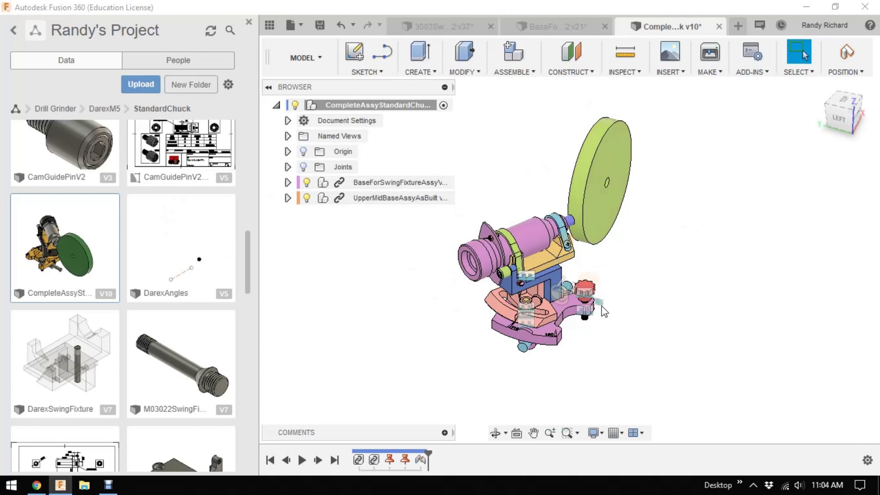
{"action": "left_click", "coordinate": [857, 114]}
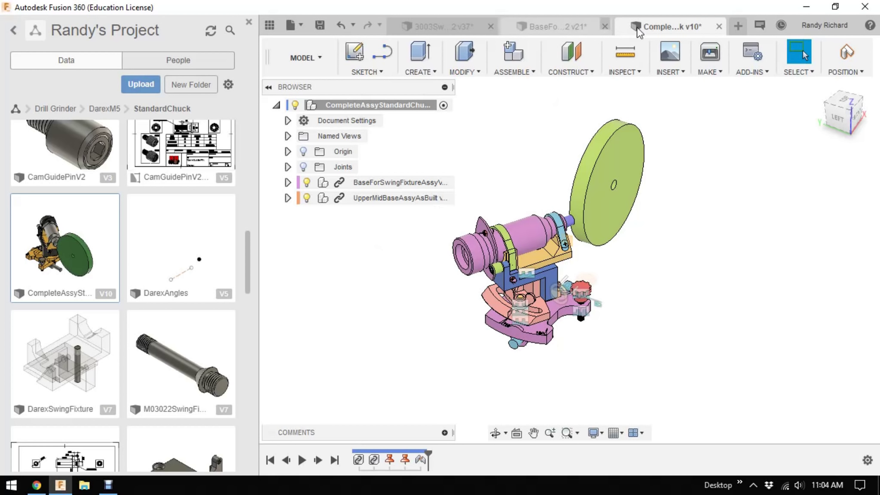
Step: Close the CompleteAssyStandardChuck, BaseForSwingFixtureAssyV2 and 3003SwingFixtureCasting11V2 designs without saving their changes
{"action": "left_click", "coordinate": [719, 26]}
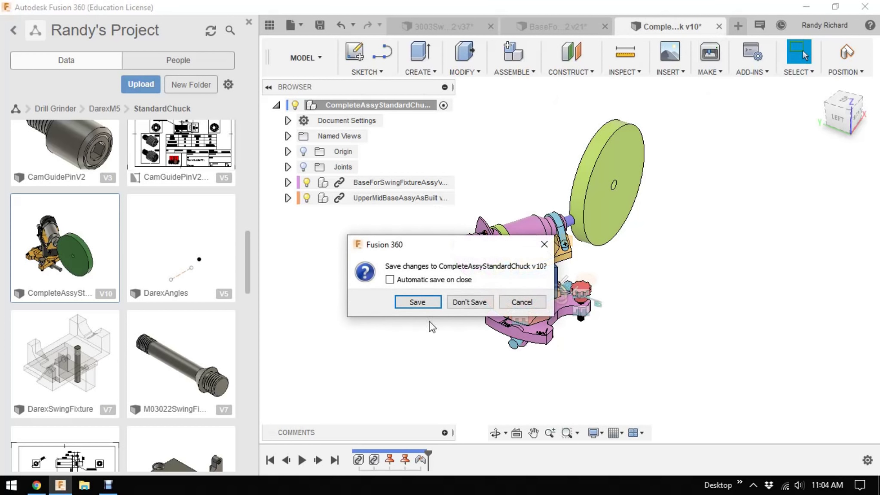
{"action": "left_click", "coordinate": [465, 303]}
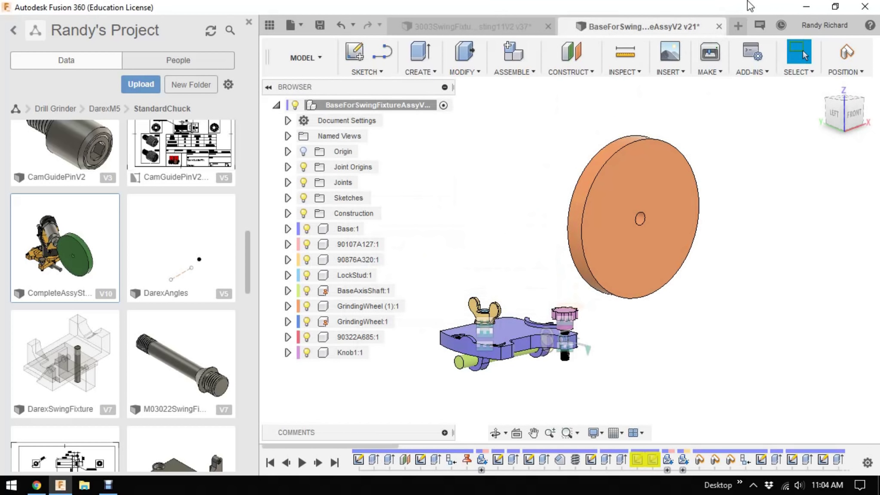
{"action": "left_click", "coordinate": [719, 26]}
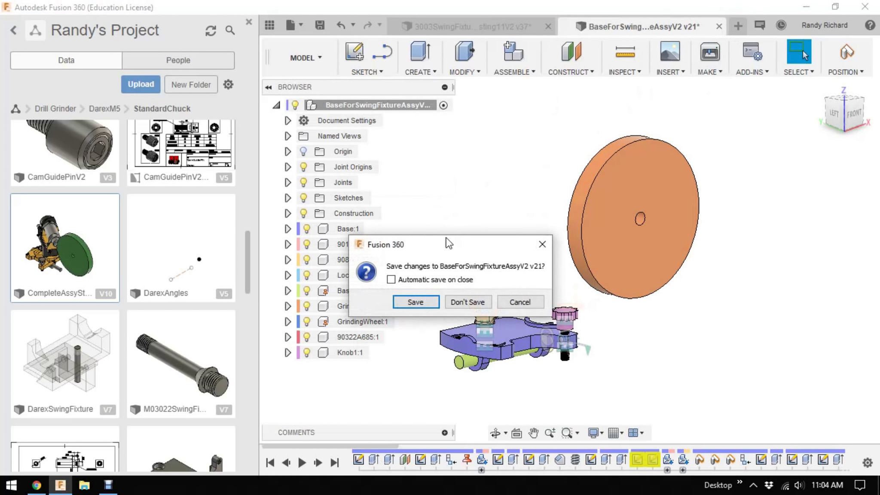
{"action": "left_click", "coordinate": [468, 302]}
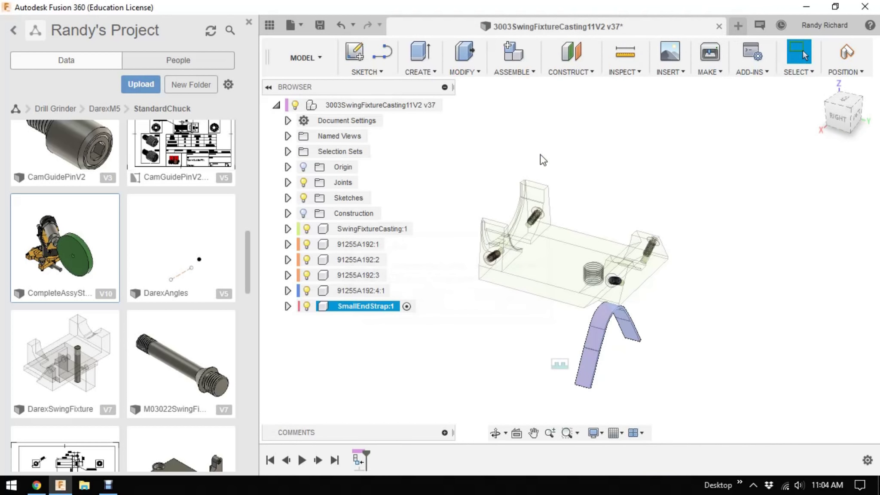
{"action": "left_click", "coordinate": [719, 27]}
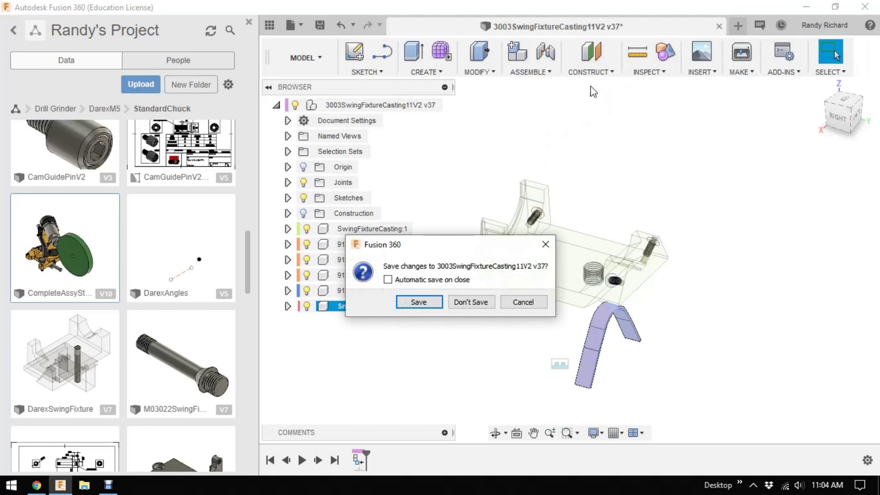
{"action": "left_click", "coordinate": [471, 303]}
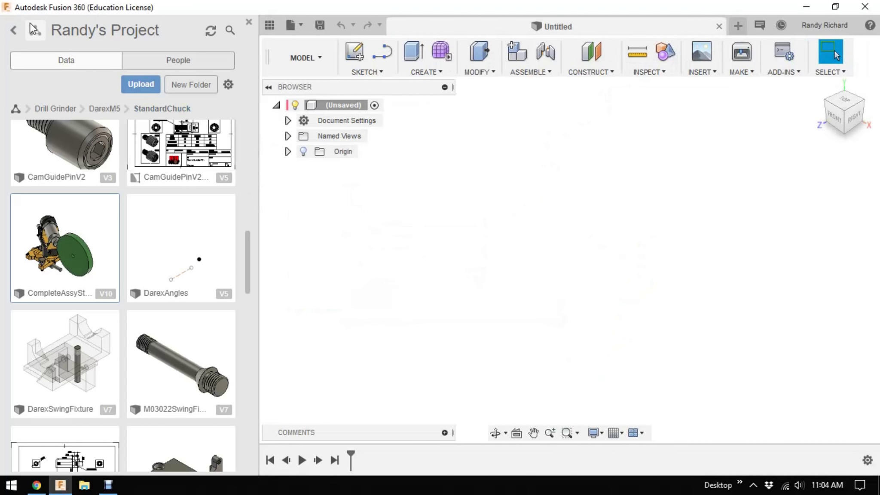
Step: Go back up to the Drill Grinder folder, open its 91000Lisle folder, and browse the designs to the end
{"action": "left_click", "coordinate": [102, 110]}
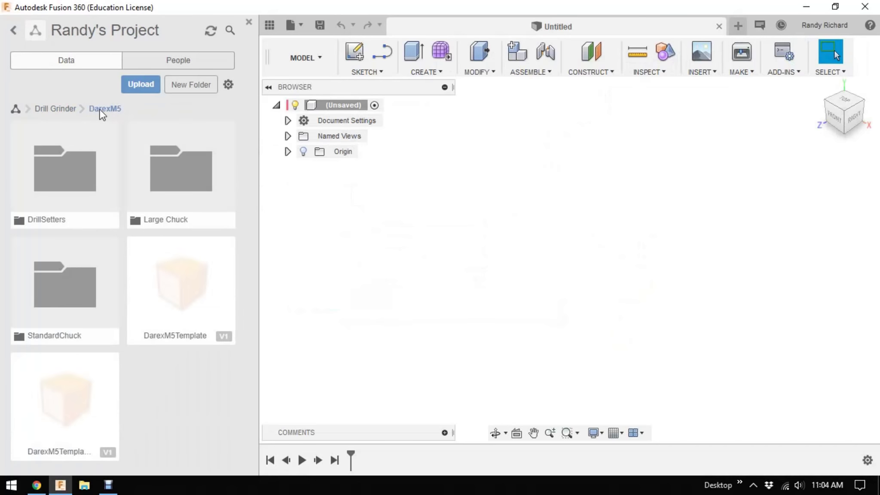
{"action": "left_click", "coordinate": [64, 110]}
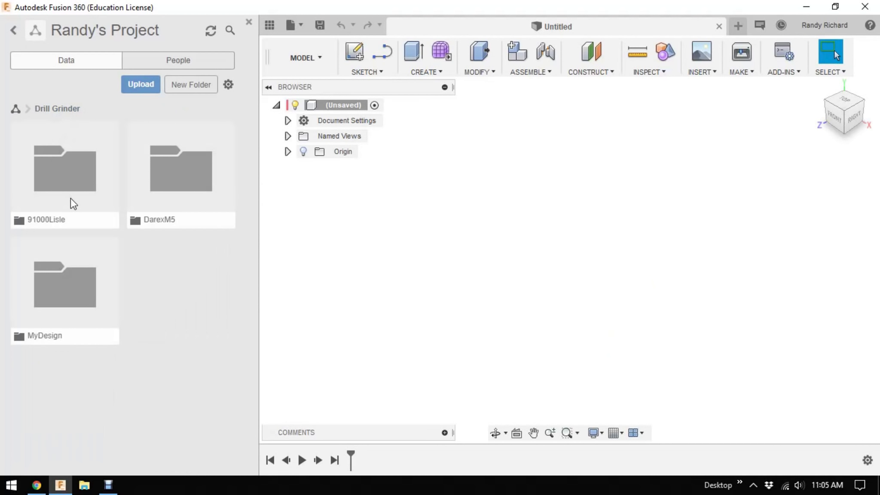
{"action": "left_click", "coordinate": [57, 190]}
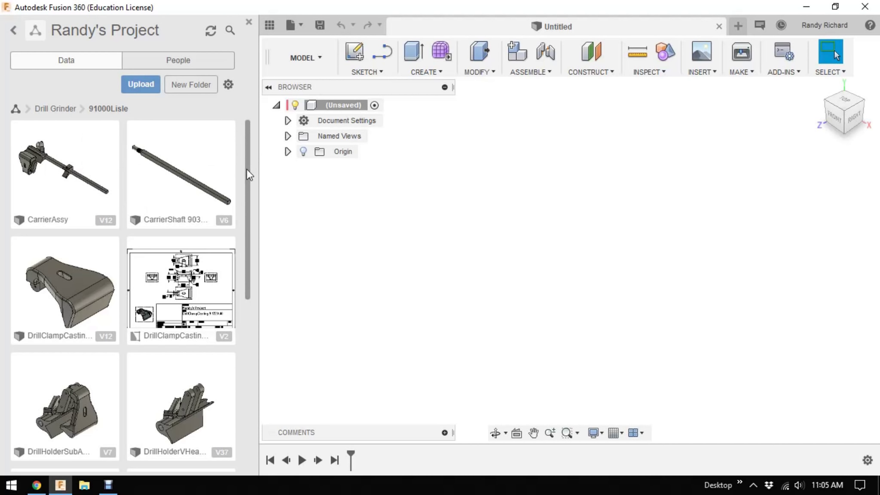
{"action": "left_click_drag", "start_coordinate": [250, 176], "coordinate": [222, 163]}
{"action": "left_click_drag", "start_coordinate": [246, 173], "coordinate": [257, 349]}
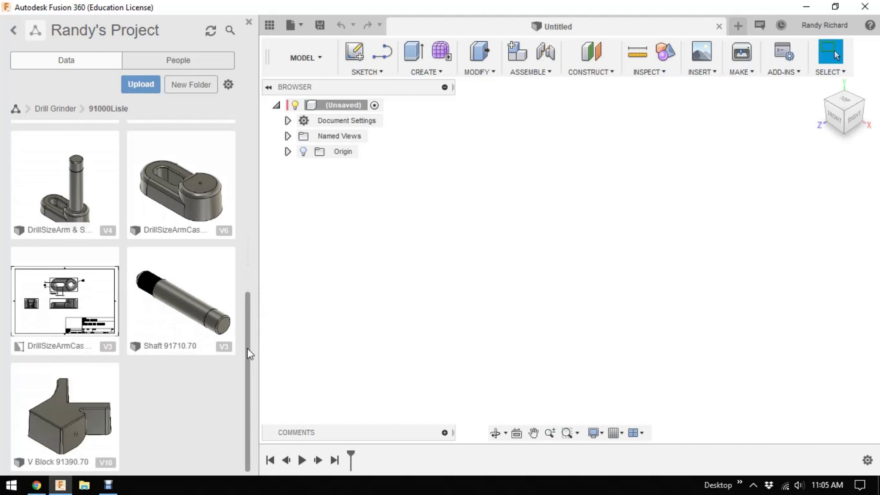
Step: Open the V Block 91390.70 design and inspect the single part from several angles
{"action": "double_click", "coordinate": [60, 422]}
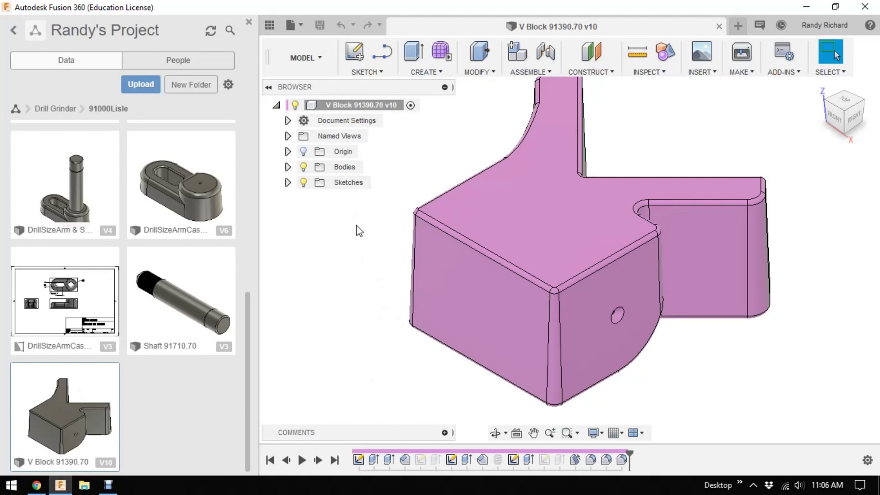
{"action": "scroll", "coordinate": [355, 261], "scroll_direction": "down", "scroll_amount": 3}
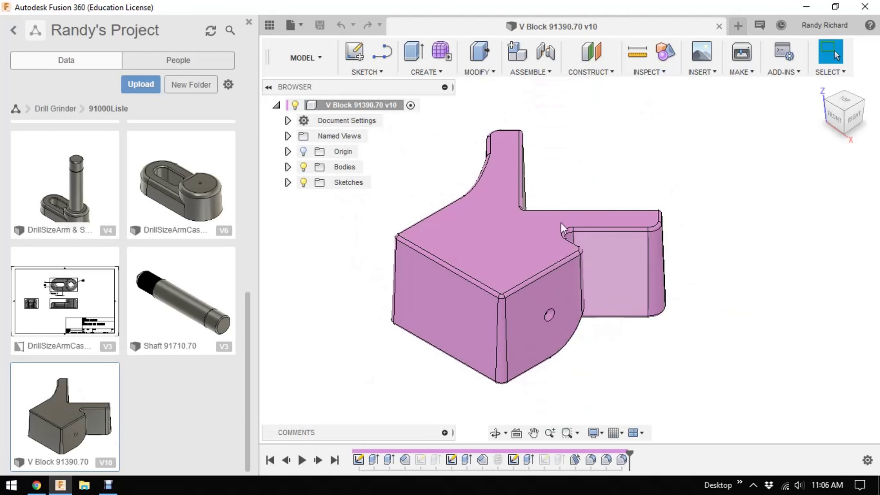
{"action": "left_click_drag", "start_coordinate": [855, 113], "coordinate": [828, 101]}
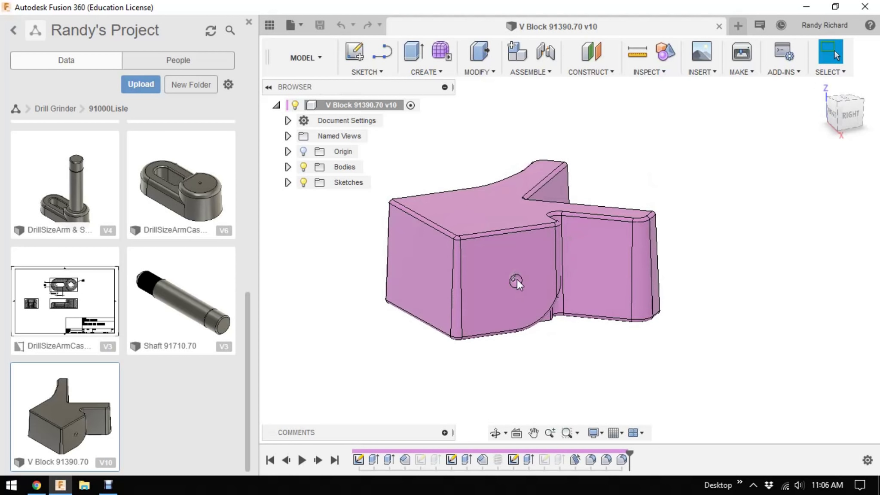
{"action": "mouse_move", "coordinate": [842, 111]}
{"action": "left_mouse_down"}
{"action": "mouse_move", "coordinate": [872, 115]}
{"action": "mouse_move", "coordinate": [862, 114]}
{"action": "mouse_move", "coordinate": [864, 129]}
{"action": "left_mouse_up"}
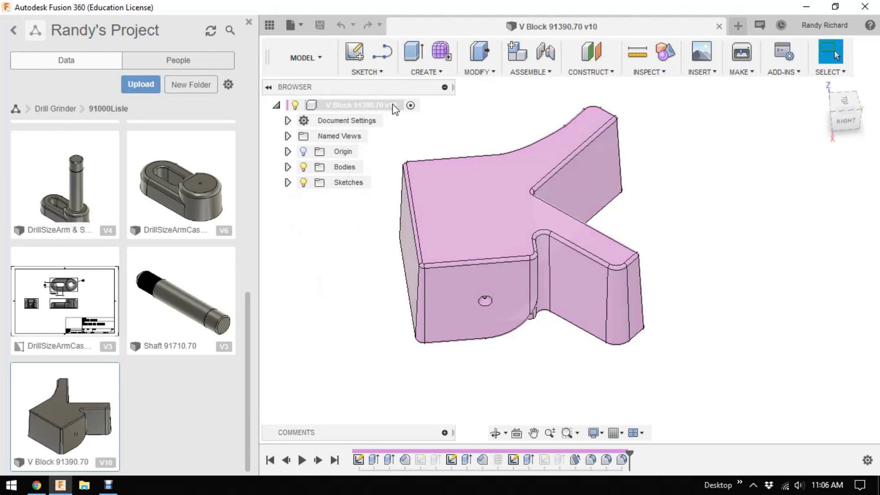
{"action": "left_click", "coordinate": [390, 107]}
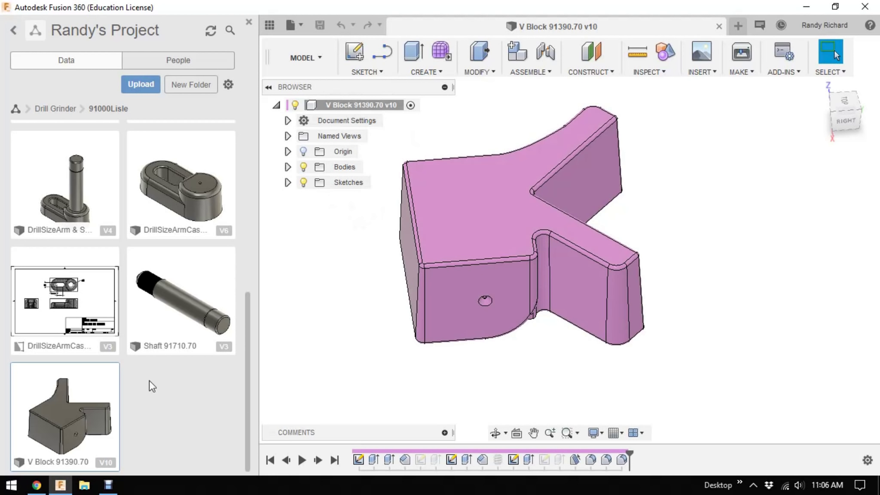
Step: Open the CarrierAssy assembly from the 91000Lisle folder and examine how its linked parts fit together from several angles, including underneath
{"action": "scroll", "coordinate": [231, 328], "scroll_direction": "up", "scroll_amount": 3}
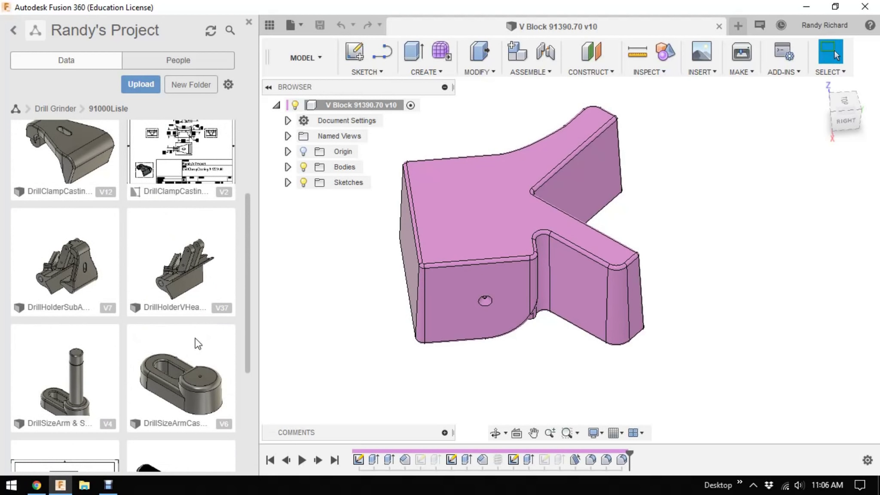
{"action": "scroll", "coordinate": [196, 338], "scroll_direction": "down", "scroll_amount": 4}
{"action": "scroll", "coordinate": [79, 337], "scroll_direction": "up", "scroll_amount": 3}
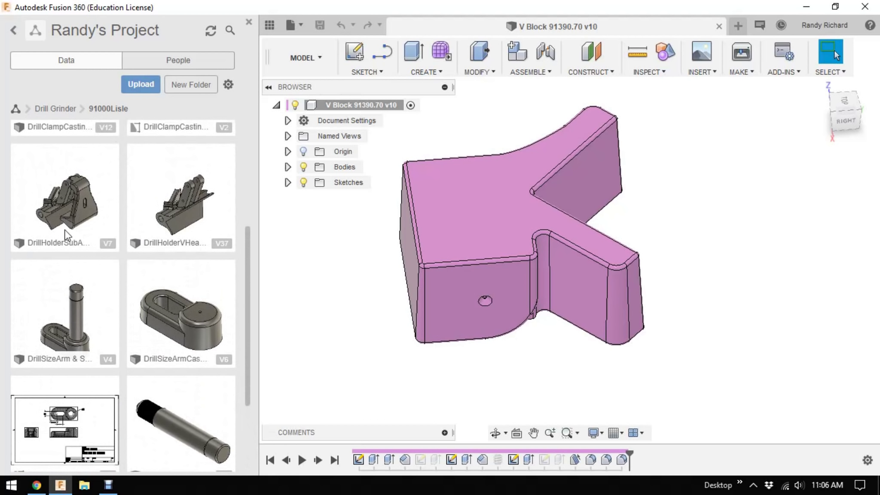
{"action": "scroll", "coordinate": [190, 236], "scroll_direction": "up", "scroll_amount": 3}
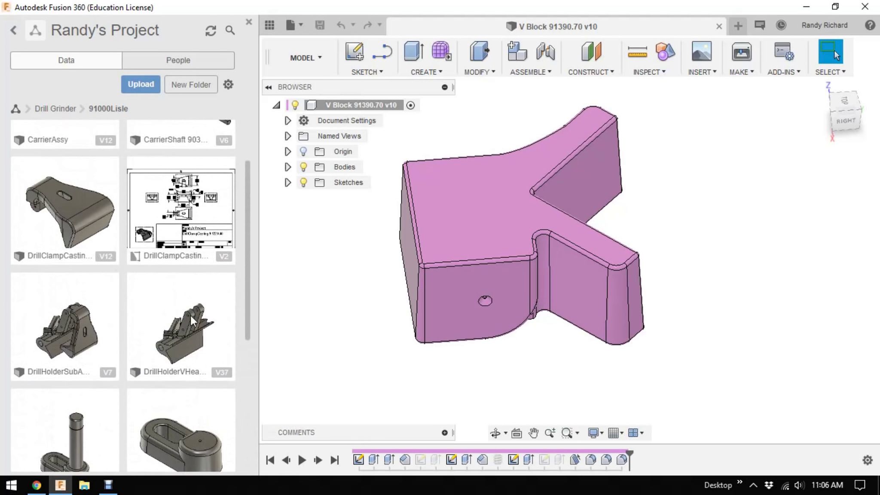
{"action": "scroll", "coordinate": [190, 315], "scroll_direction": "up", "scroll_amount": 2}
{"action": "double_click", "coordinate": [65, 183]}
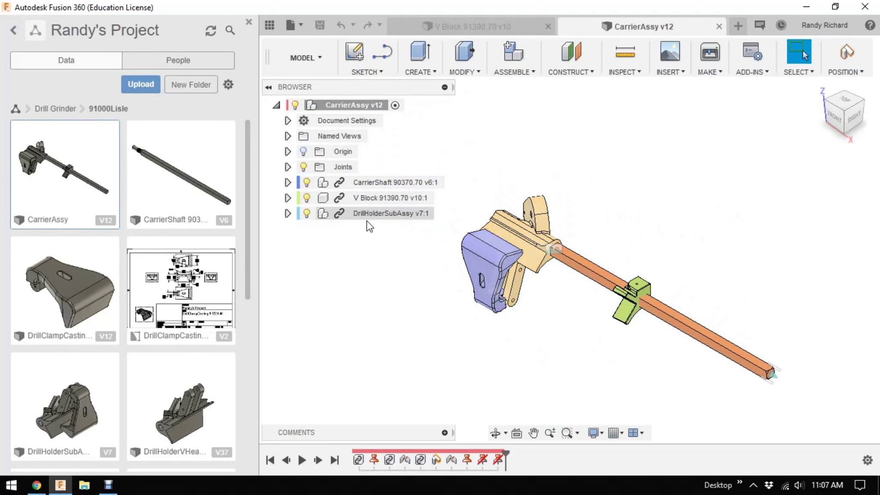
{"action": "mouse_move", "coordinate": [837, 126]}
{"action": "left_mouse_down"}
{"action": "mouse_move", "coordinate": [847, 123]}
{"action": "mouse_move", "coordinate": [849, 108]}
{"action": "mouse_move", "coordinate": [843, 128]}
{"action": "mouse_move", "coordinate": [834, 115]}
{"action": "mouse_move", "coordinate": [818, 122]}
{"action": "mouse_move", "coordinate": [834, 110]}
{"action": "left_mouse_up"}
{"action": "mouse_move", "coordinate": [619, 241]}
{"action": "middle_mouse_down", "text": "shift"}
{"action": "mouse_move", "coordinate": [636, 310]}
{"action": "mouse_move", "coordinate": [692, 322]}
{"action": "mouse_move", "coordinate": [727, 308]}
{"action": "mouse_move", "coordinate": [714, 300]}
{"action": "middle_mouse_up", "text": "shift"}
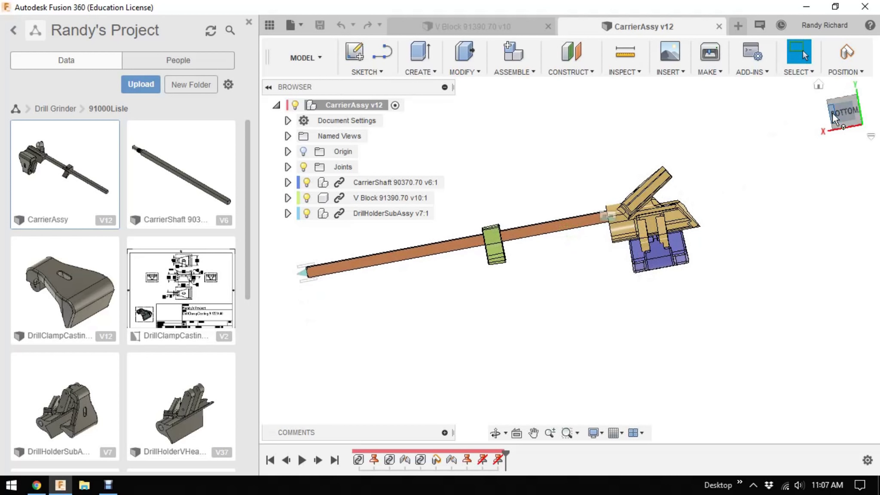
{"action": "mouse_move", "coordinate": [838, 111]}
{"action": "left_mouse_down"}
{"action": "mouse_move", "coordinate": [860, 121]}
{"action": "mouse_move", "coordinate": [857, 106]}
{"action": "mouse_move", "coordinate": [830, 129]}
{"action": "mouse_move", "coordinate": [799, 133]}
{"action": "mouse_move", "coordinate": [774, 108]}
{"action": "mouse_move", "coordinate": [772, 73]}
{"action": "mouse_move", "coordinate": [722, 142]}
{"action": "left_mouse_up"}
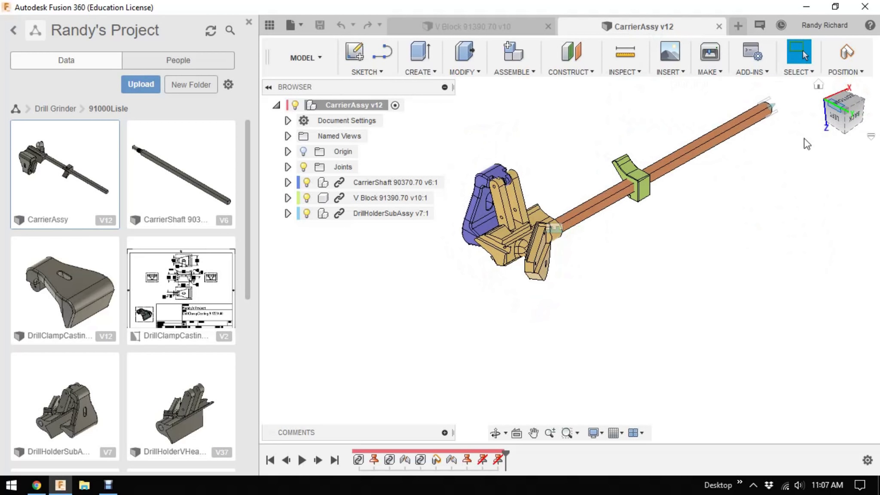
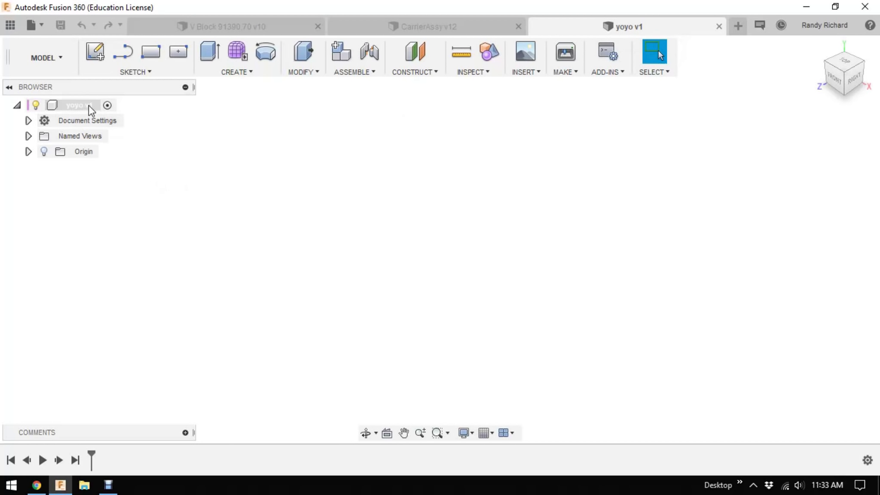
Step: Add a new component to the yoyo design and name it Sides
{"action": "right_click", "coordinate": [77, 105]}
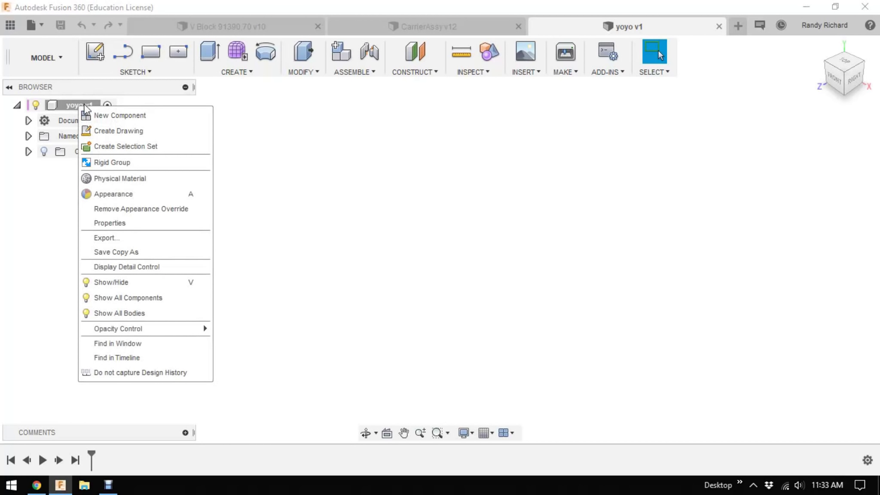
{"action": "left_click", "coordinate": [105, 116]}
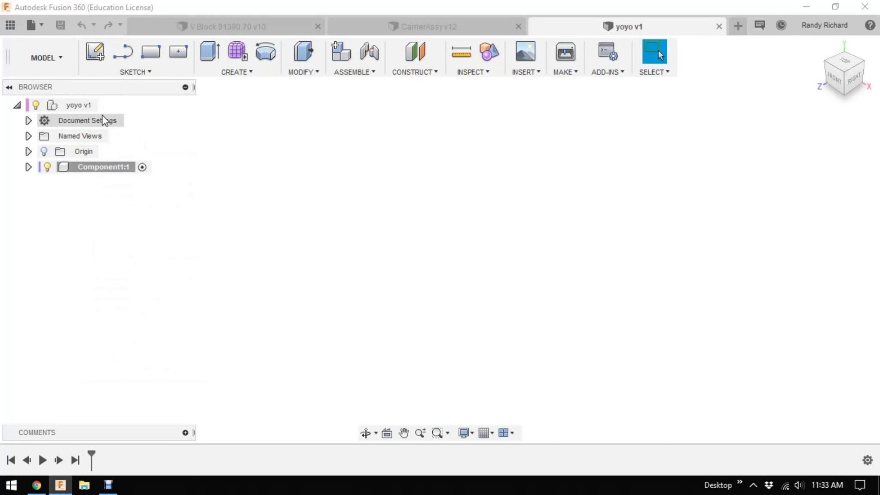
{"action": "double_click", "coordinate": [83, 168]}
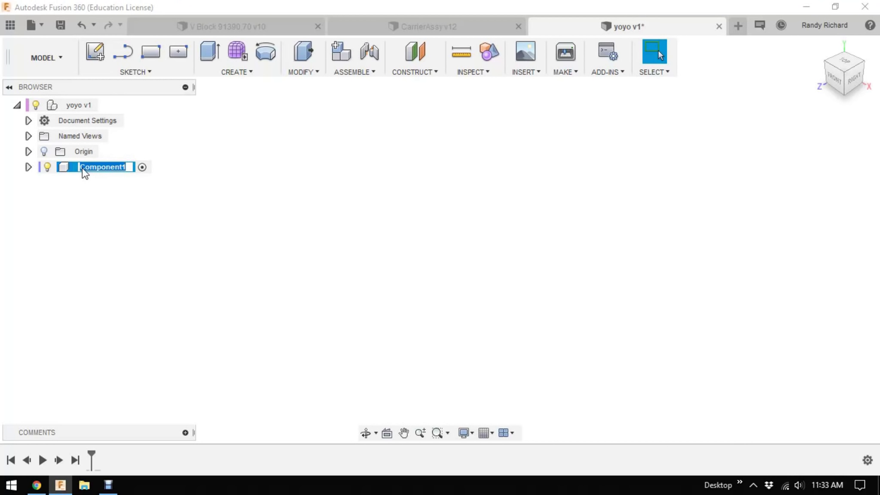
{"action": "type", "text": "sides"}
{"action": "key", "text": "Return"}
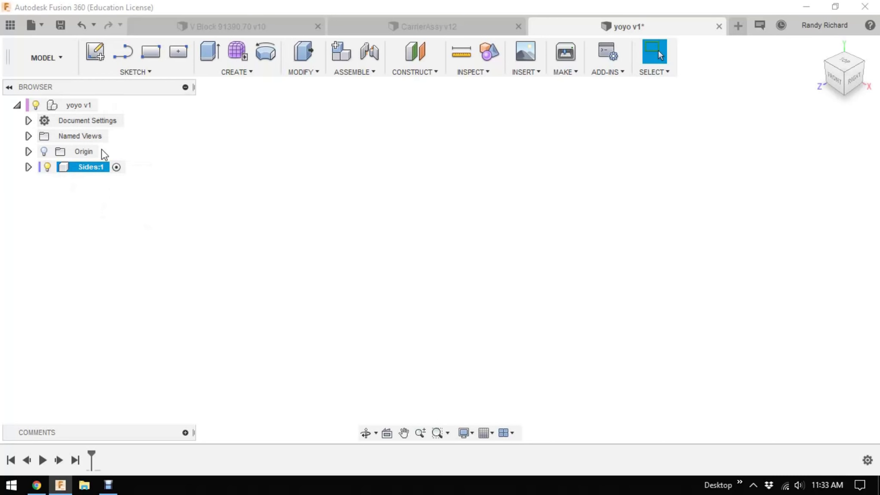
Step: Add another component directly under the yoyo design and name it Shaft
{"action": "right_click", "coordinate": [81, 106]}
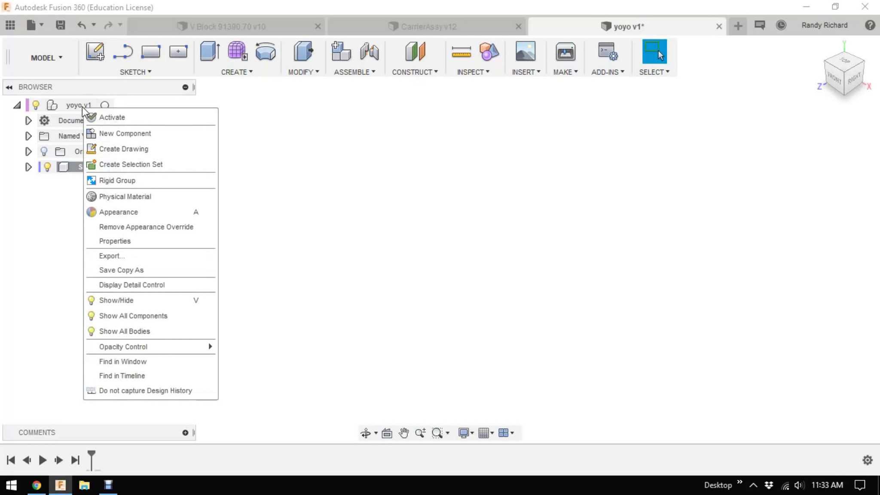
{"action": "left_click", "coordinate": [98, 133]}
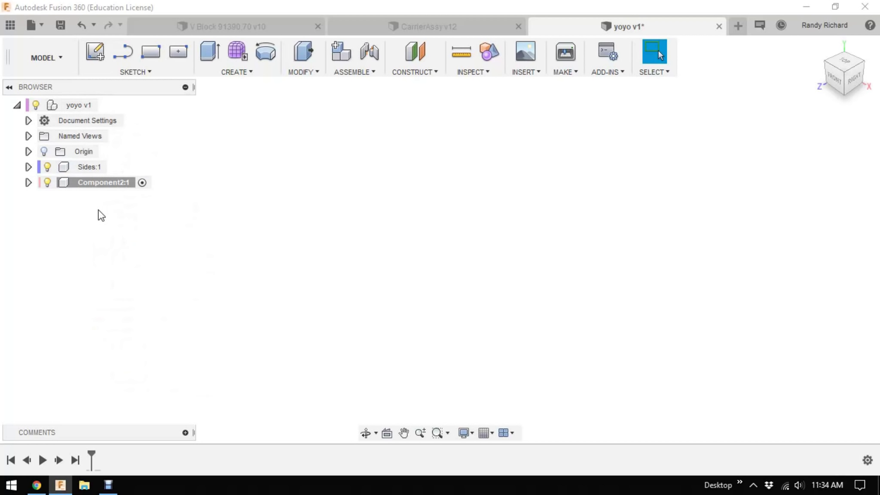
{"action": "double_click", "coordinate": [92, 184]}
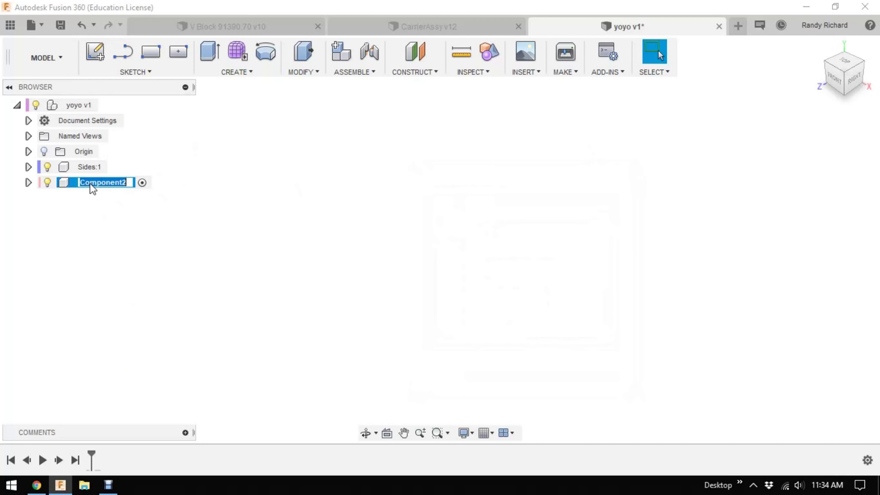
{"action": "type", "text": "Shaft"}
{"action": "key", "text": "Return"}
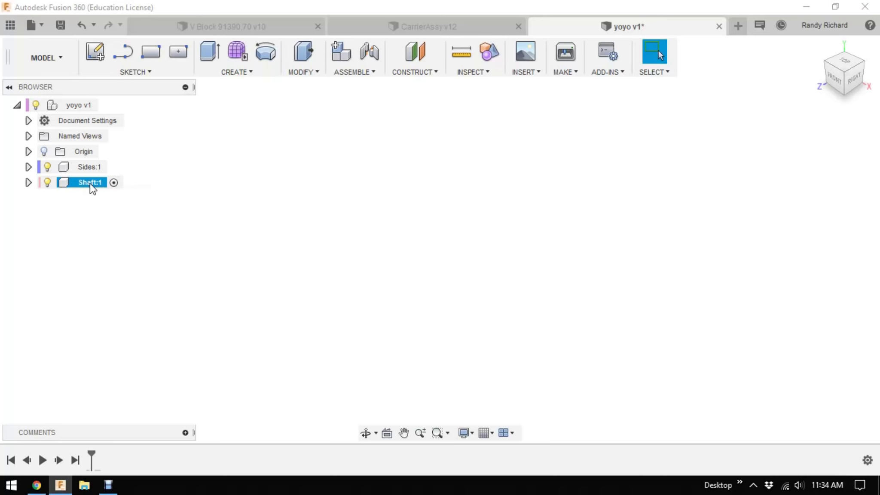
Step: Activate the Sides component, add a new component inside it, and name that component Side1
{"action": "left_click", "coordinate": [29, 168]}
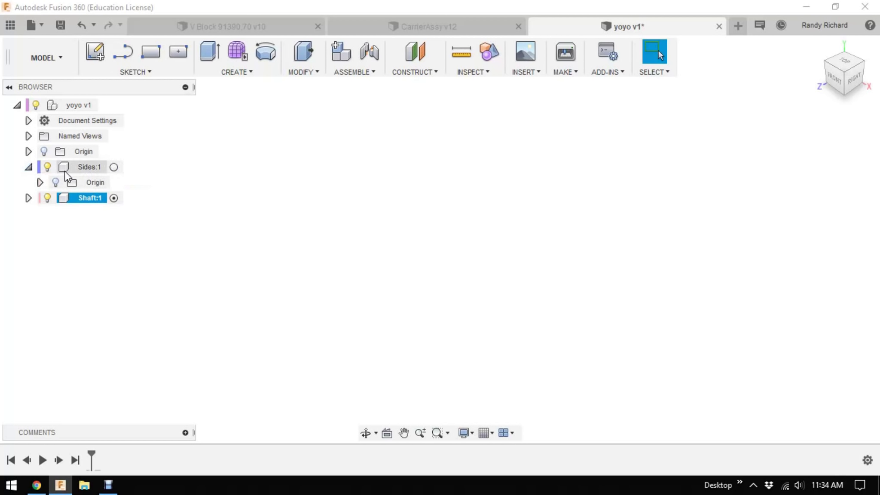
{"action": "left_click", "coordinate": [91, 167]}
{"action": "left_click", "coordinate": [114, 168]}
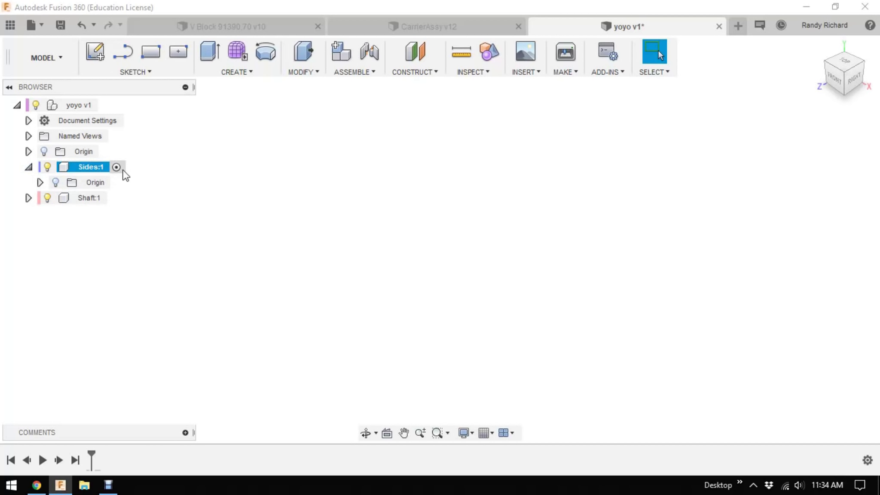
{"action": "right_click", "coordinate": [94, 173]}
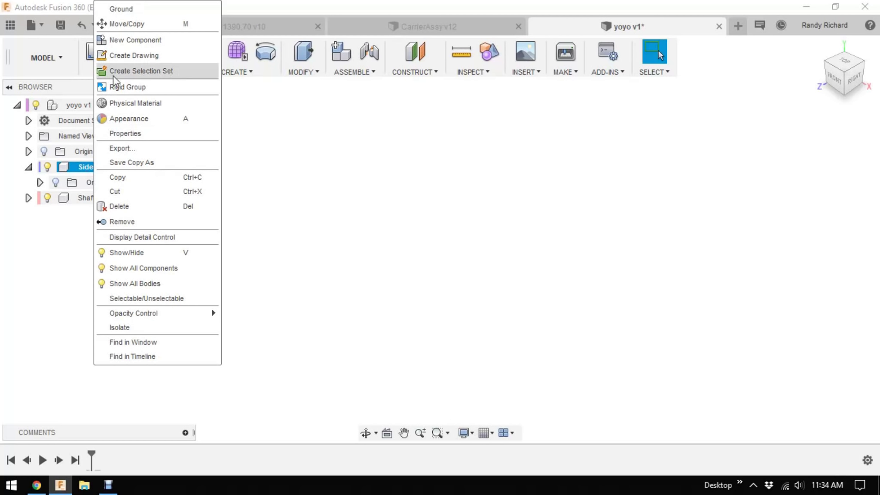
{"action": "left_click", "coordinate": [136, 40]}
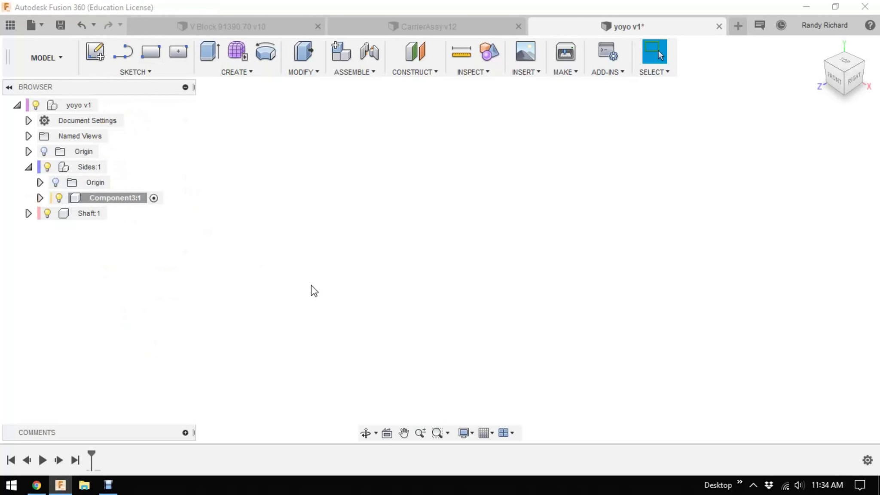
{"action": "double_click", "coordinate": [103, 201]}
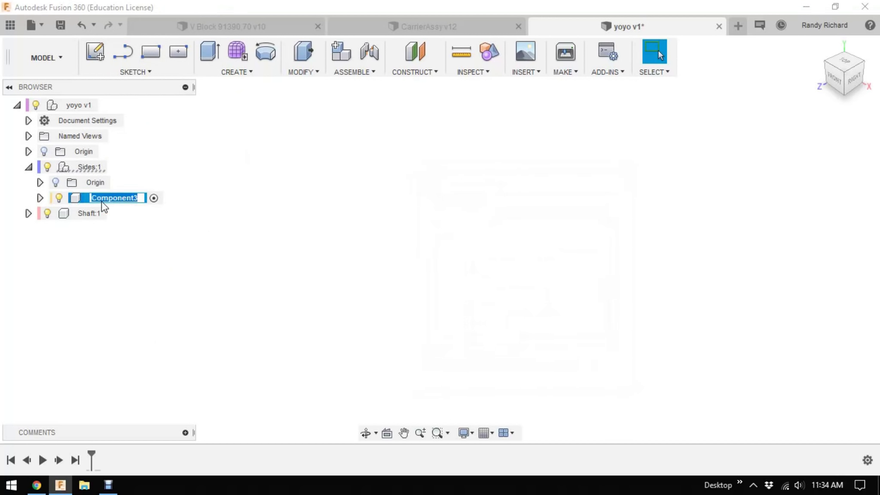
{"action": "type", "text": "Side1"}
{"action": "key", "text": "Return"}
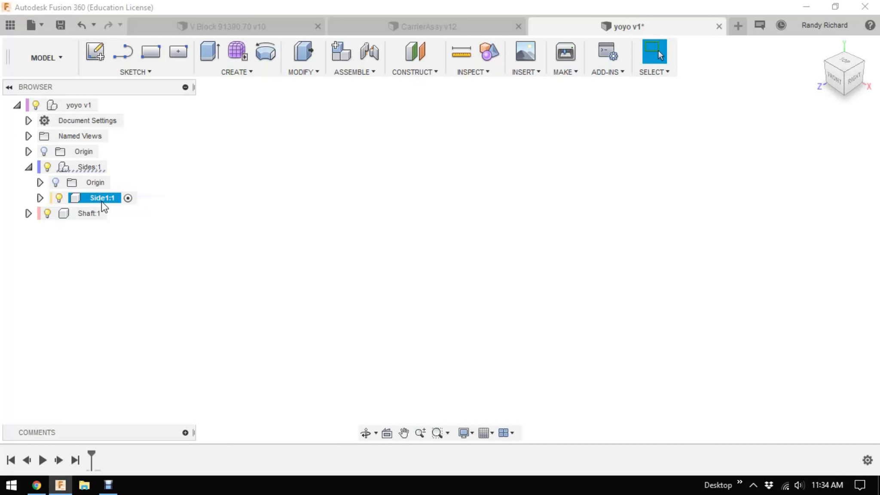
Step: Add a second component inside Sides and name it Side2
{"action": "left_click", "coordinate": [93, 169]}
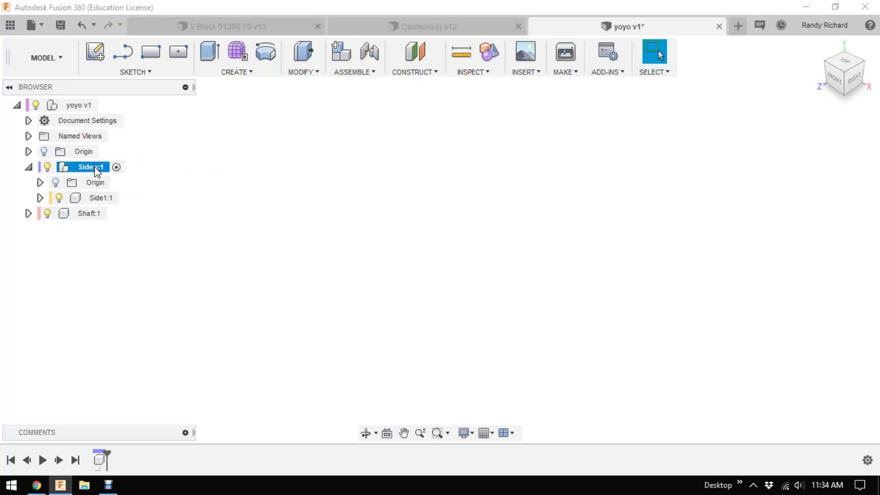
{"action": "right_click", "coordinate": [95, 169]}
{"action": "left_click", "coordinate": [132, 41]}
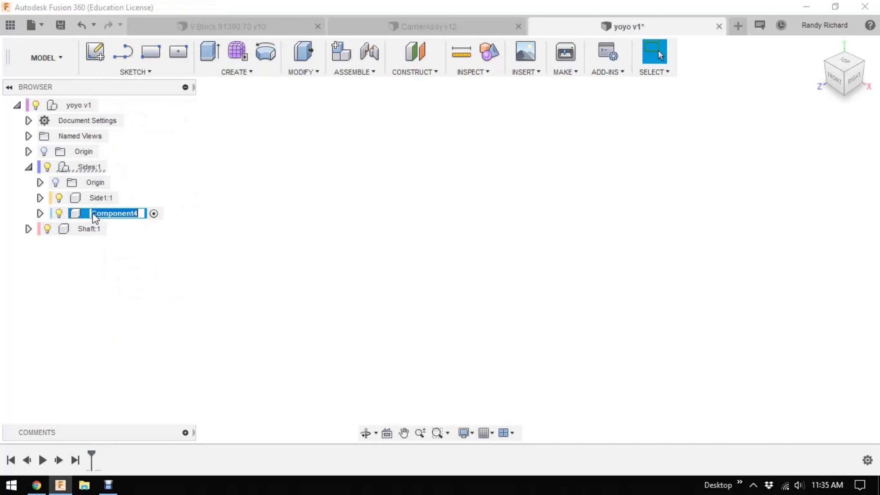
{"action": "type", "text": "Rif"}
{"action": "type", "text": "de"}
{"action": "type", "text": "2"}
{"action": "key", "text": "Return"}
{"action": "double_click", "coordinate": [96, 215]}
{"action": "key", "text": "Home"}
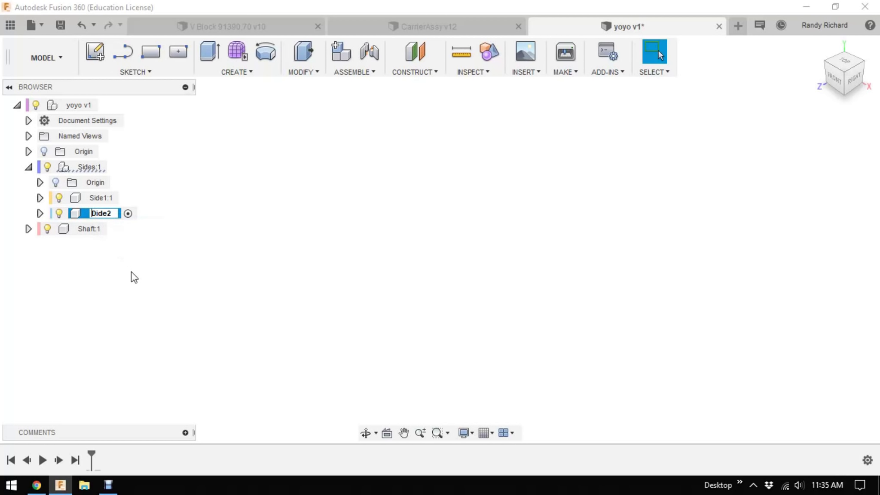
{"action": "key", "text": "Right"}
{"action": "key", "text": "Return"}
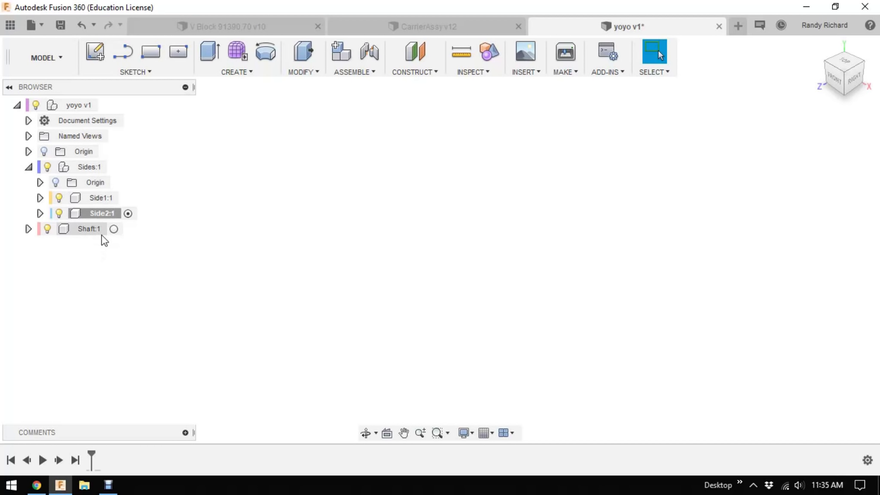
Step: Switch the active component to Sides and on to Shaft, leaving Shaft active for modelling
{"action": "left_click", "coordinate": [133, 216]}
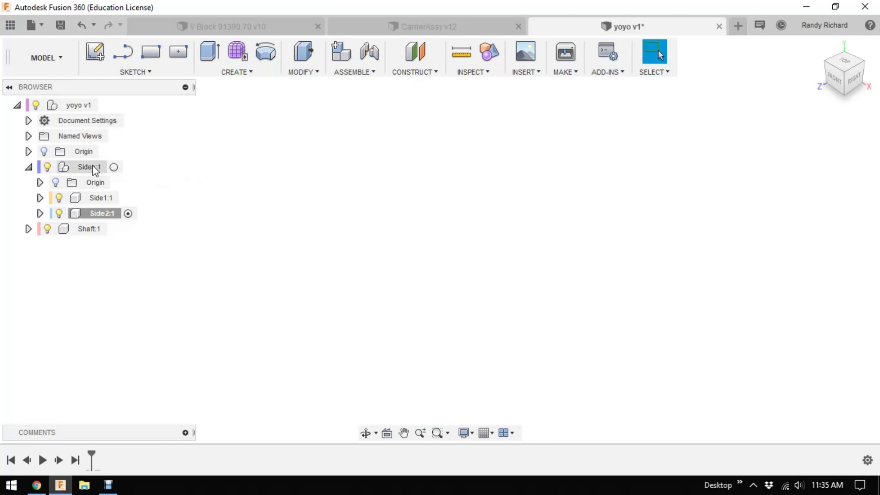
{"action": "left_click", "coordinate": [114, 168]}
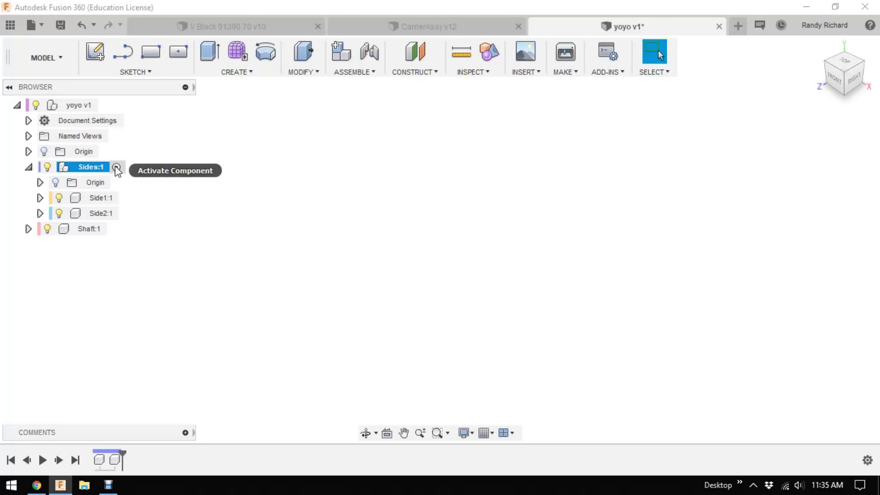
{"action": "left_click", "coordinate": [105, 197]}
{"action": "left_click", "coordinate": [90, 228]}
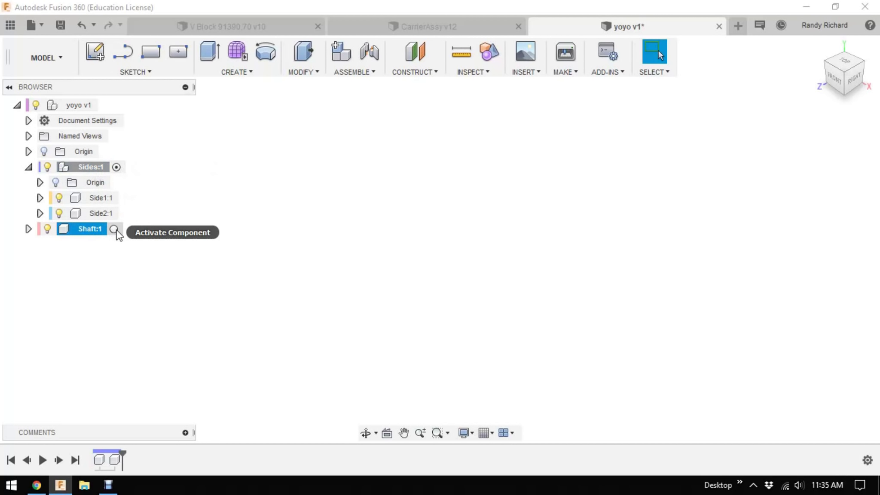
{"action": "left_click", "coordinate": [99, 231]}
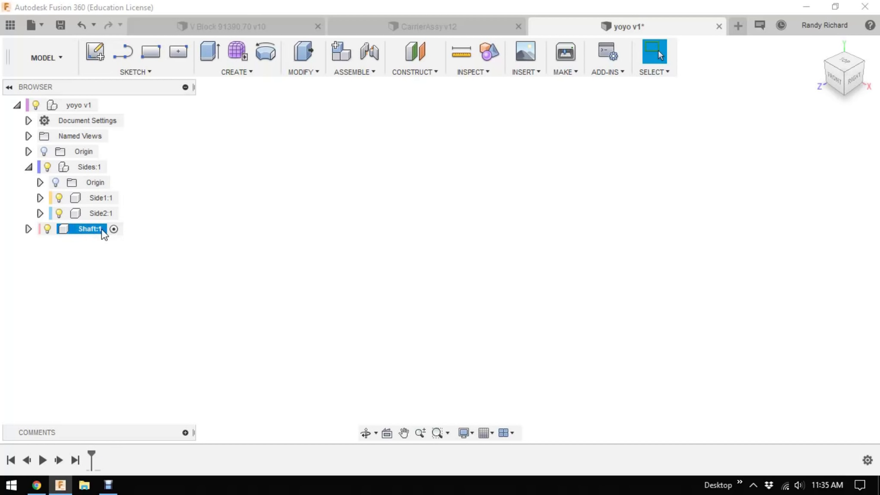
{"action": "left_click", "coordinate": [109, 261]}
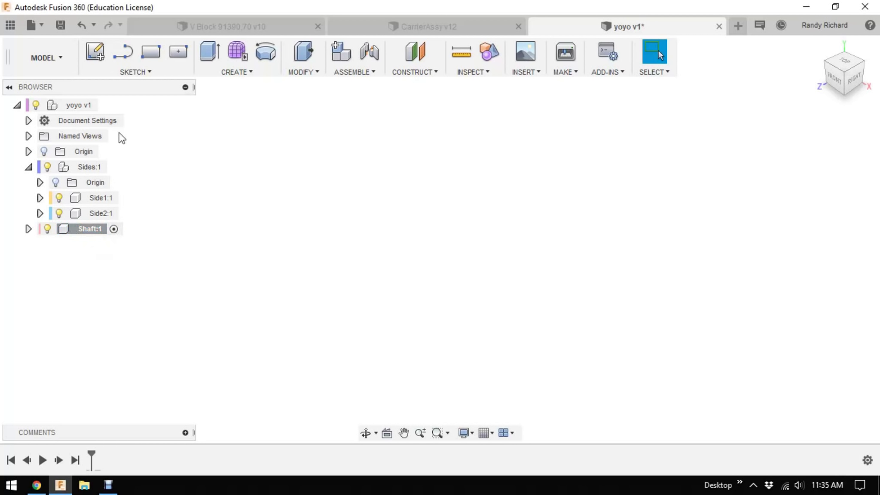
Step: Sketch a 0.25 in diameter circle centred on the origin on the front plane within the Shaft component, and finish the sketch
{"action": "left_click", "coordinate": [132, 73]}
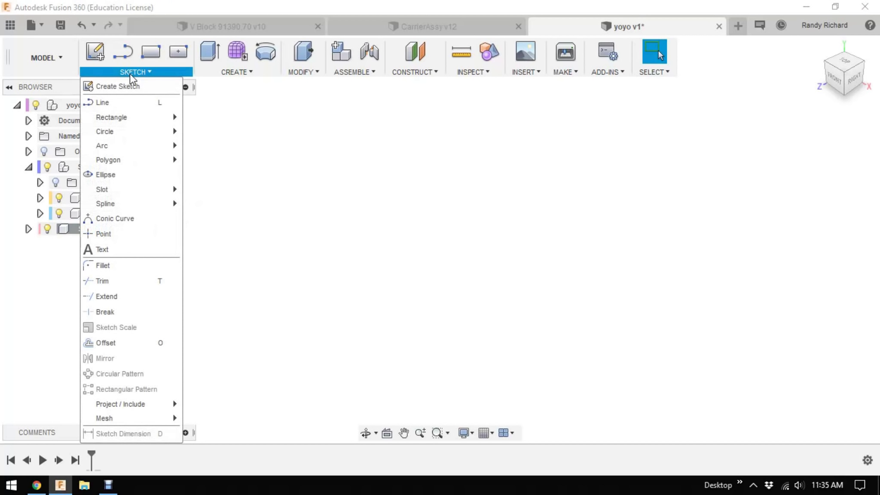
{"action": "left_click", "coordinate": [129, 85]}
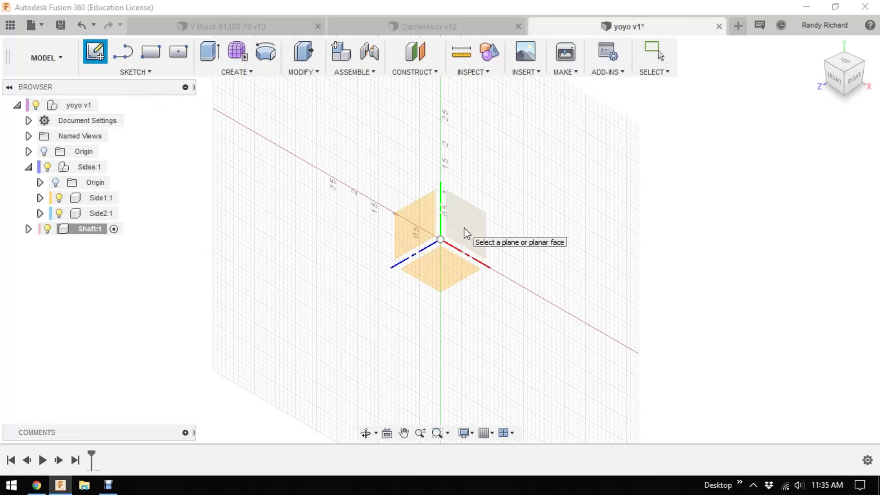
{"action": "left_click", "coordinate": [464, 232]}
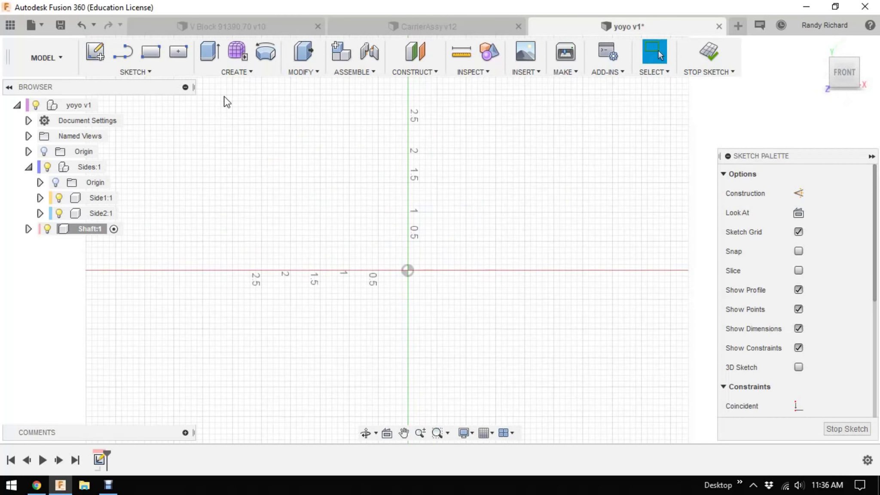
{"action": "key", "text": "c"}
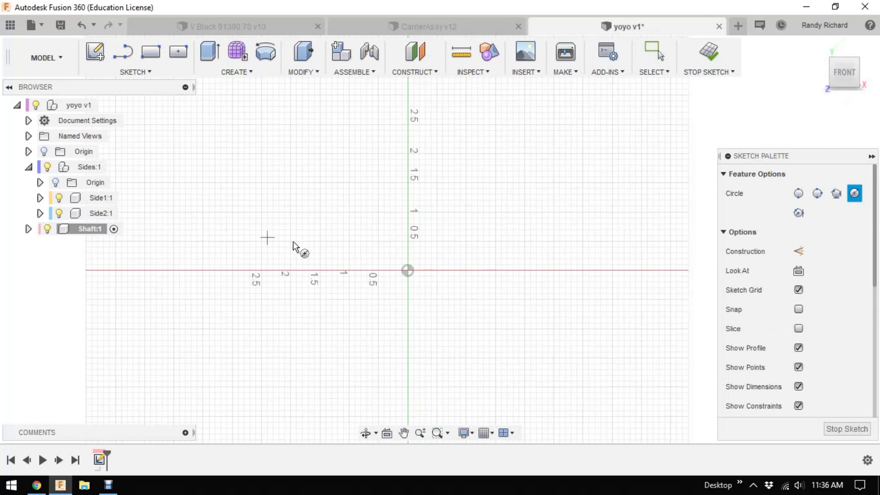
{"action": "left_click", "coordinate": [408, 271]}
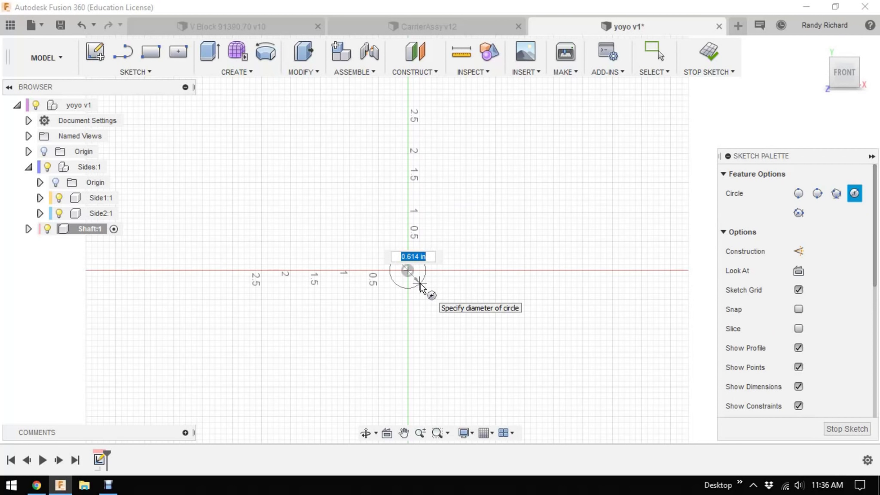
{"action": "type", "text": ".25"}
{"action": "key", "text": "Return"}
{"action": "key", "text": "Escape"}
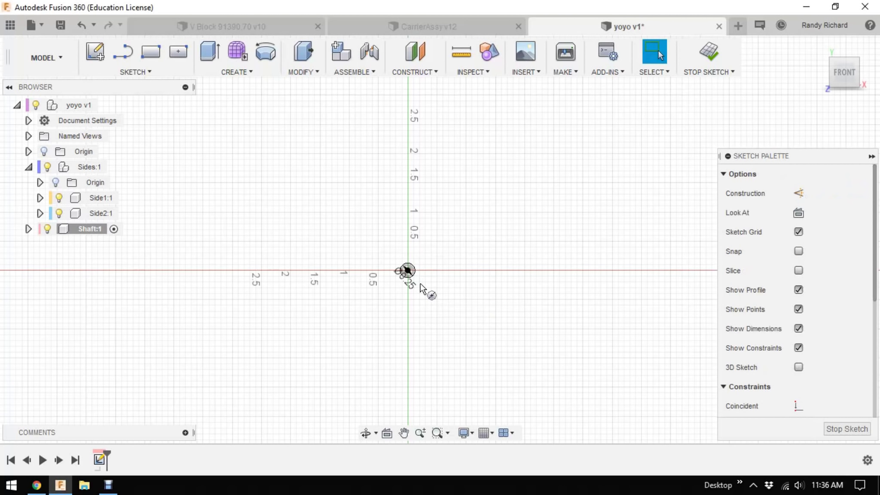
{"action": "left_click", "coordinate": [720, 59]}
Step: Extrude the circle 0.75 in to one side as a new body to form the shaft
{"action": "left_click", "coordinate": [304, 52]}
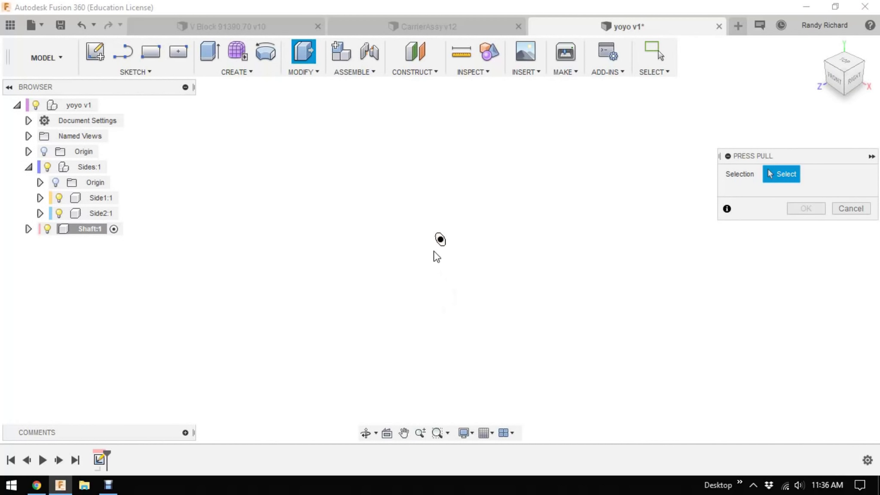
{"action": "left_click", "coordinate": [440, 240]}
{"action": "left_click_drag", "start_coordinate": [430, 244], "coordinate": [390, 279]}
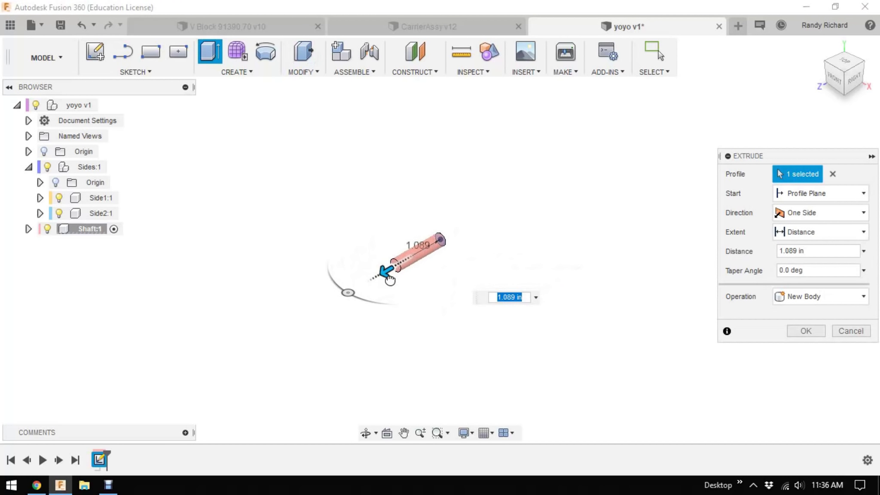
{"action": "key", "text": "BackSpace"}
{"action": "type", "text": ".75"}
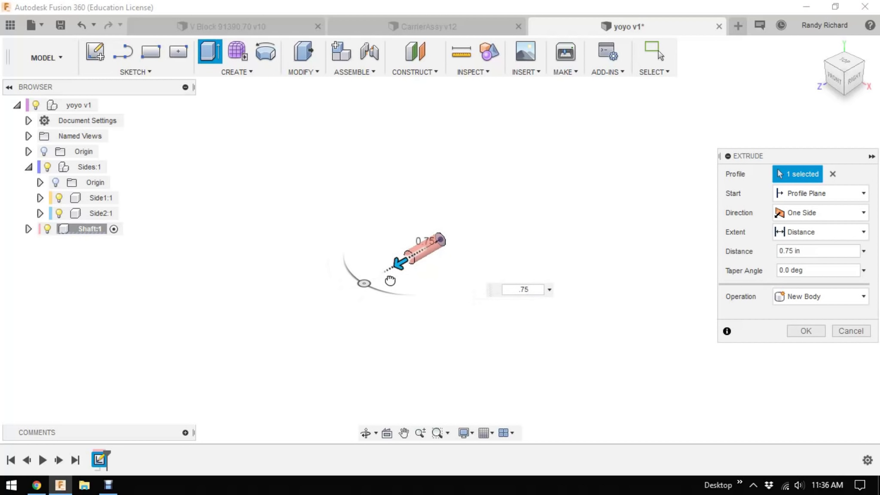
{"action": "key", "text": "Return"}
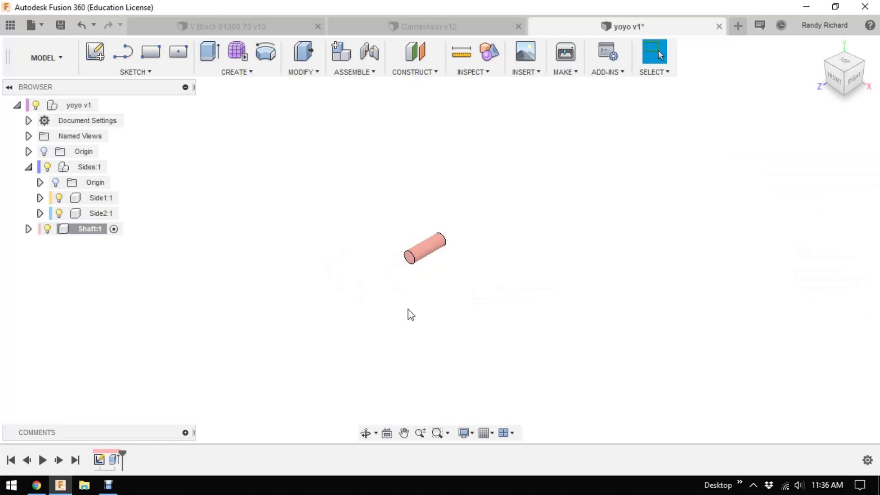
Step: Expand the Shaft component with its Bodies and Sketches folders to examine what it contains
{"action": "scroll", "coordinate": [442, 247], "scroll_direction": "up", "scroll_amount": 5}
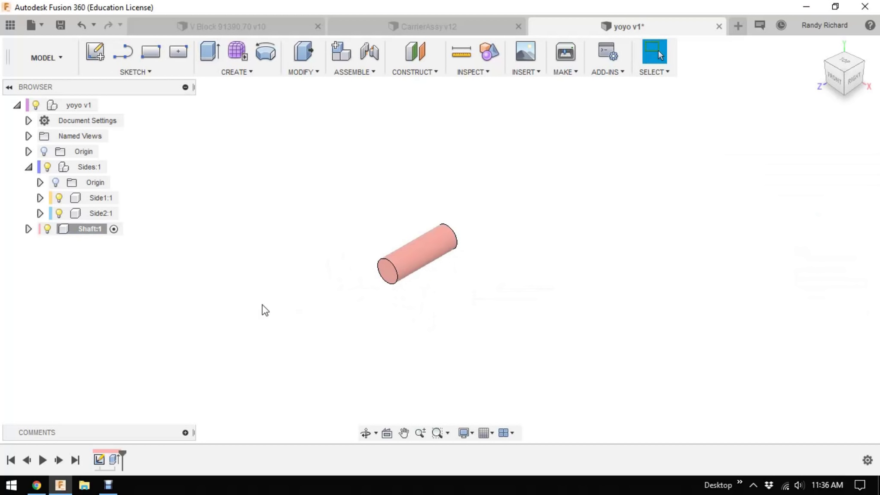
{"action": "left_click", "coordinate": [28, 229]}
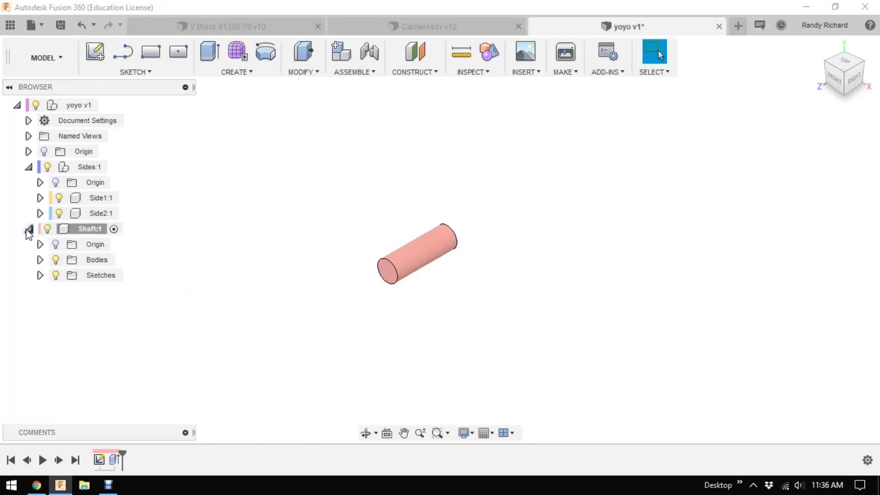
{"action": "left_click", "coordinate": [39, 260]}
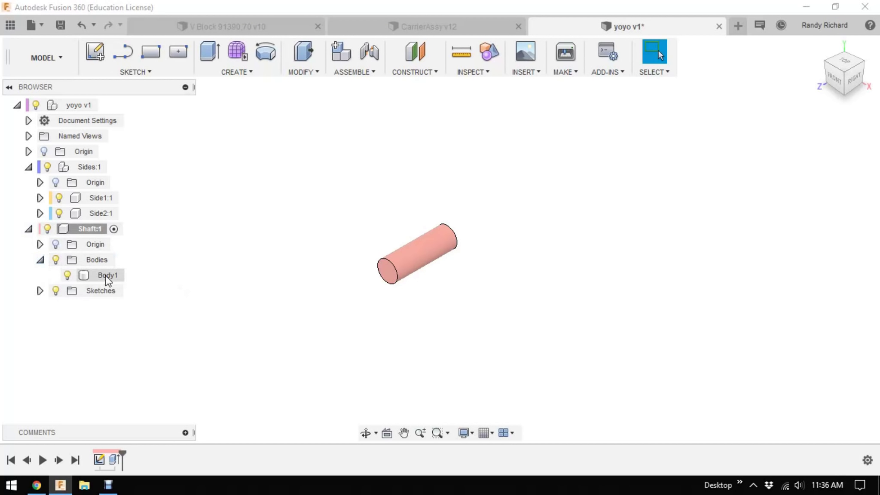
{"action": "left_click", "coordinate": [40, 291]}
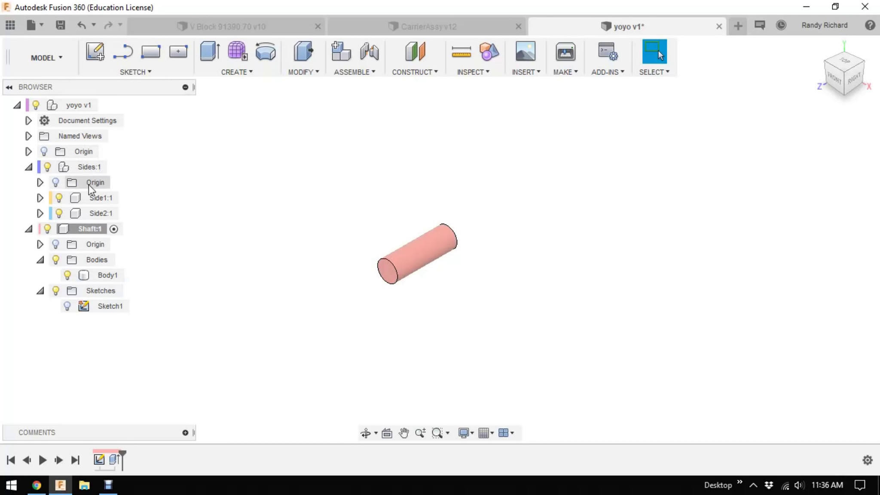
Step: Activate the Side1 component and examine how the inactive shaft is displayed
{"action": "left_click", "coordinate": [125, 198]}
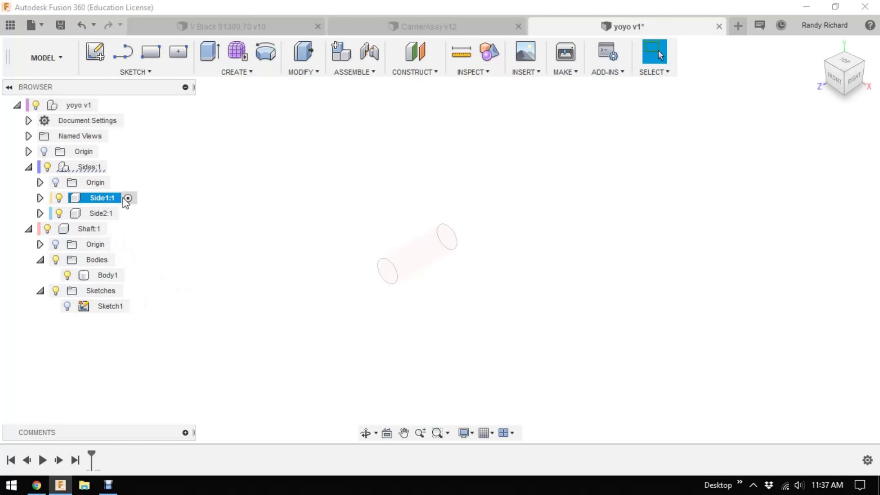
{"action": "left_click", "coordinate": [392, 275]}
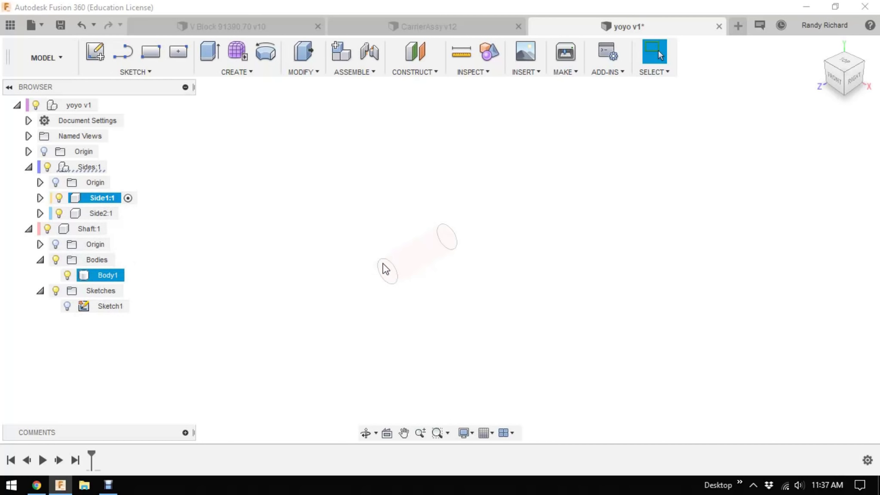
{"action": "scroll", "coordinate": [508, 256], "scroll_direction": "down", "scroll_amount": 1}
{"action": "scroll", "coordinate": [394, 258], "scroll_direction": "up", "scroll_amount": 2}
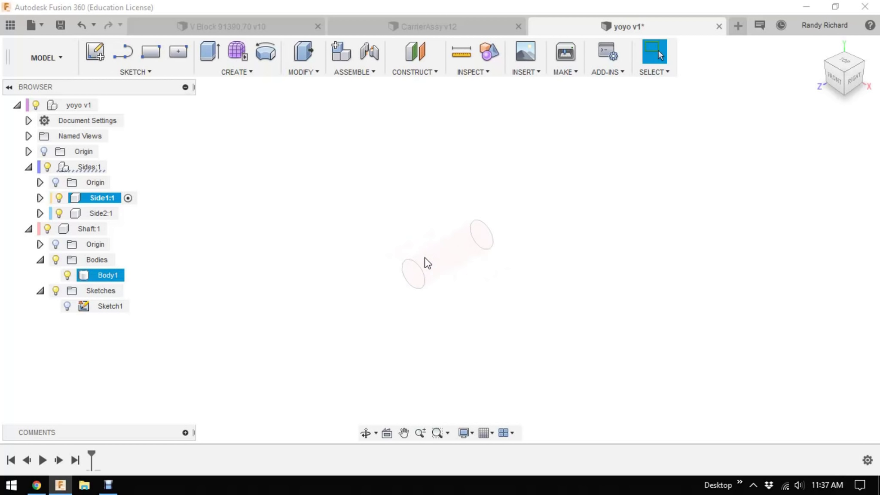
Step: Turn component colour cycling off and back on to compare how the inactive shaft is displayed
{"action": "left_click", "coordinate": [491, 58]}
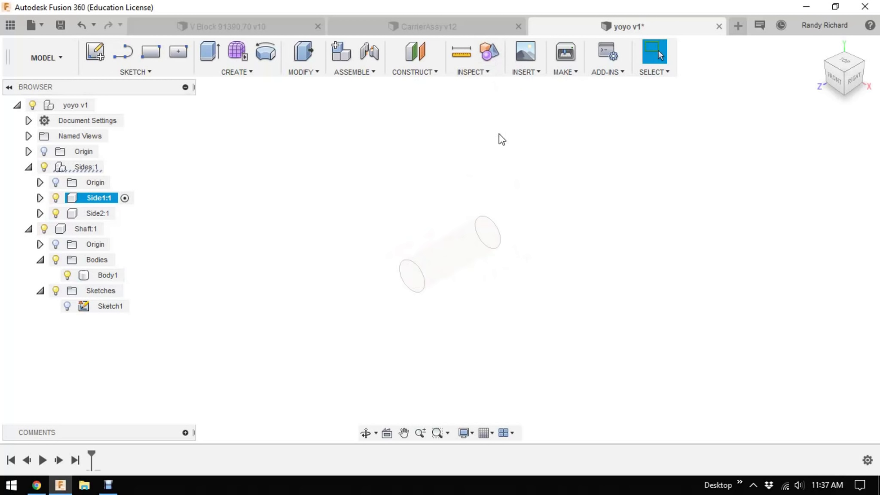
{"action": "scroll", "coordinate": [523, 245], "scroll_direction": "up", "scroll_amount": 5}
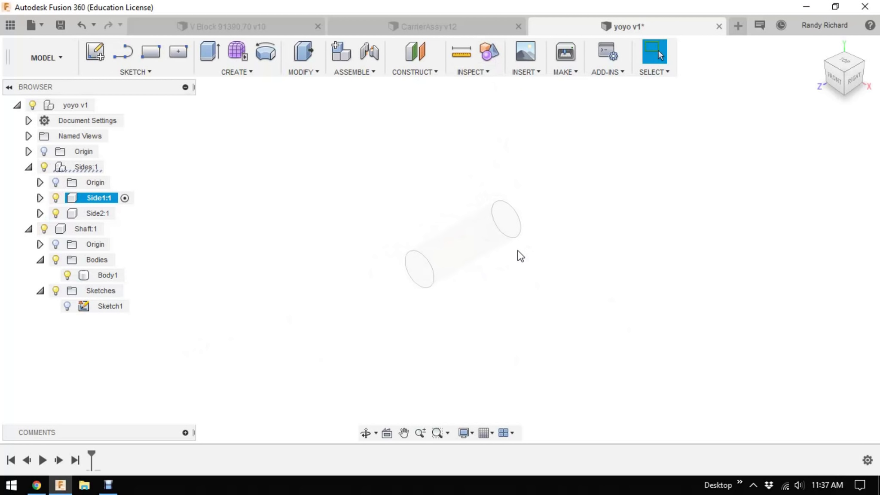
{"action": "scroll", "coordinate": [489, 221], "scroll_direction": "up", "scroll_amount": 3}
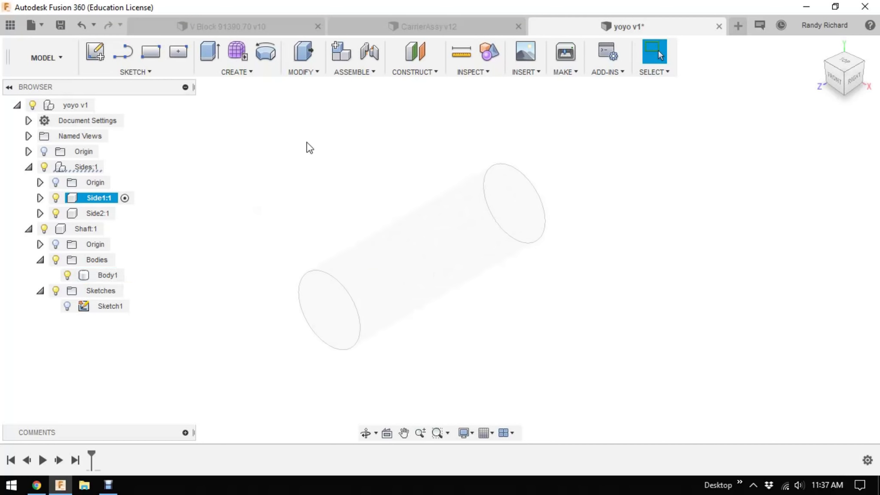
{"action": "left_click", "coordinate": [489, 53]}
{"action": "scroll", "coordinate": [488, 304], "scroll_direction": "down", "scroll_amount": 2}
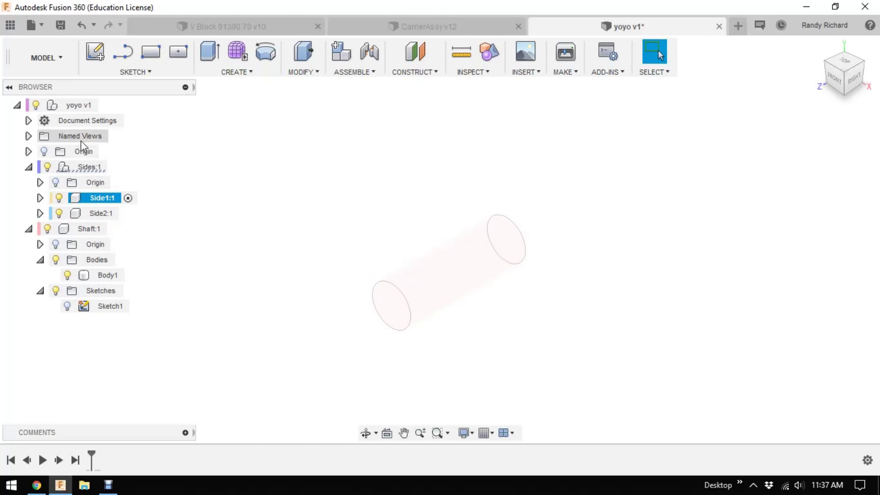
Step: Switch the active component to the top-level yoyo assembly and back to Side1, leaving Side1 active for modelling
{"action": "left_click", "coordinate": [105, 106]}
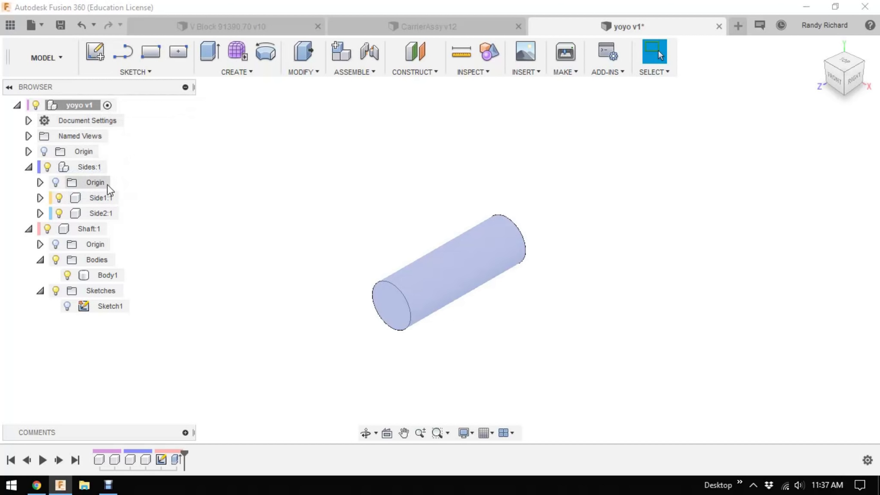
{"action": "left_click", "coordinate": [420, 277]}
{"action": "key", "text": "Escape"}
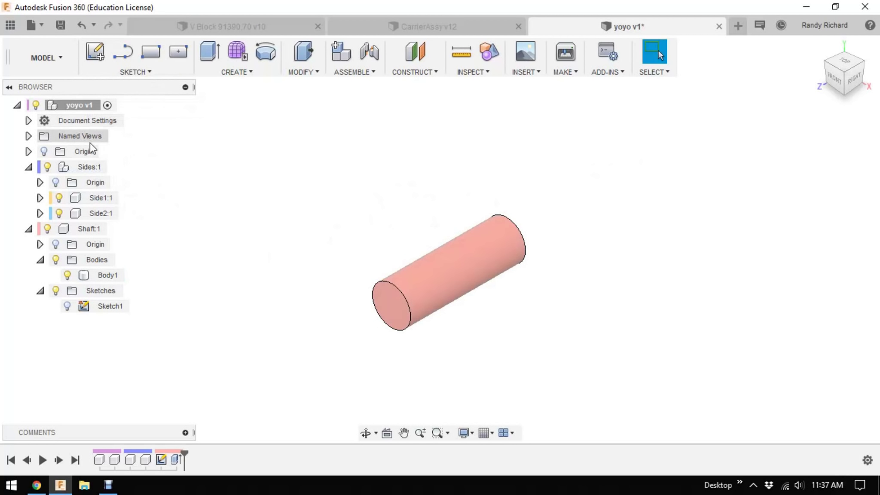
{"action": "left_click", "coordinate": [124, 200]}
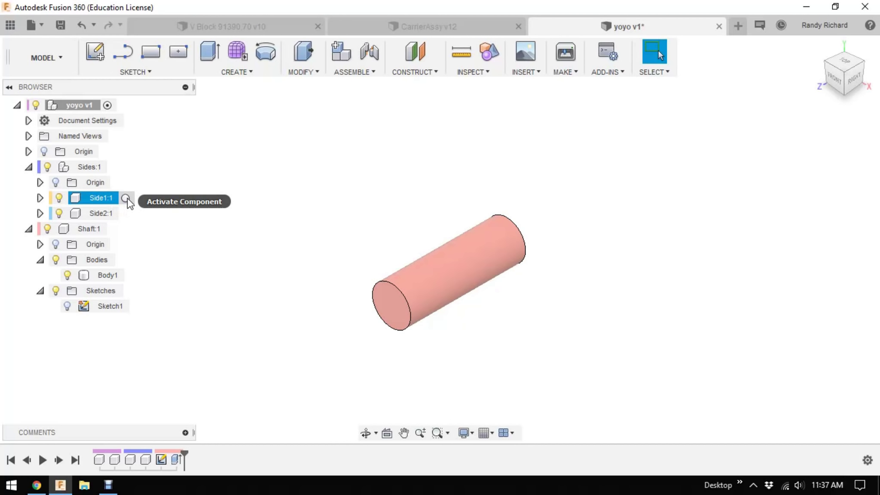
{"action": "left_click", "coordinate": [127, 199]}
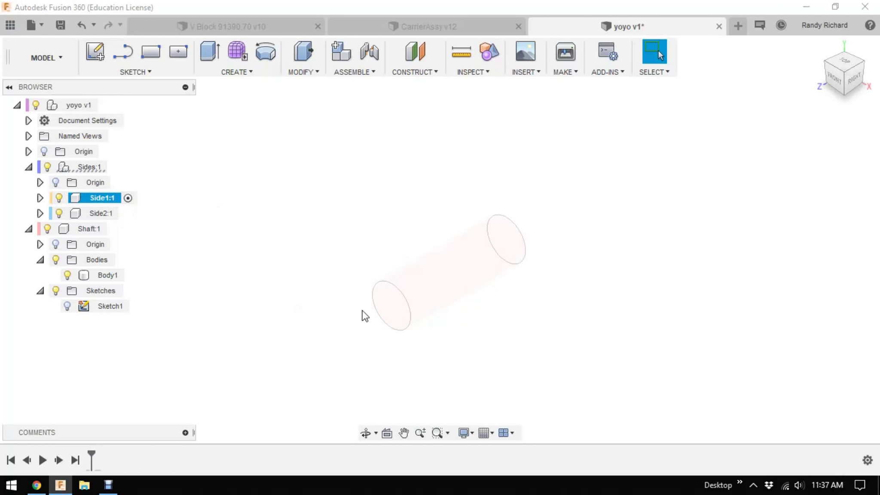
{"action": "scroll", "coordinate": [533, 340], "scroll_direction": "down", "scroll_amount": 2}
{"action": "scroll", "coordinate": [532, 354], "scroll_direction": "up", "scroll_amount": 3}
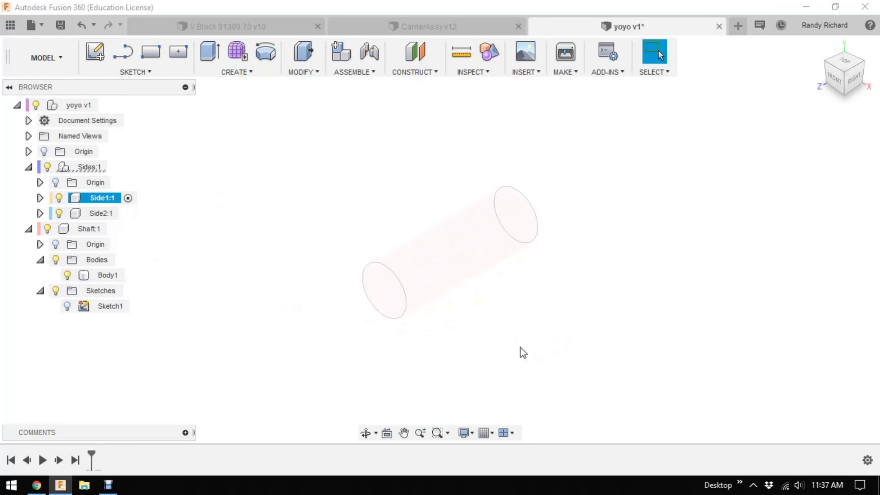
Step: Set the display environment to Tranquility Blue
{"action": "left_click", "coordinate": [464, 434]}
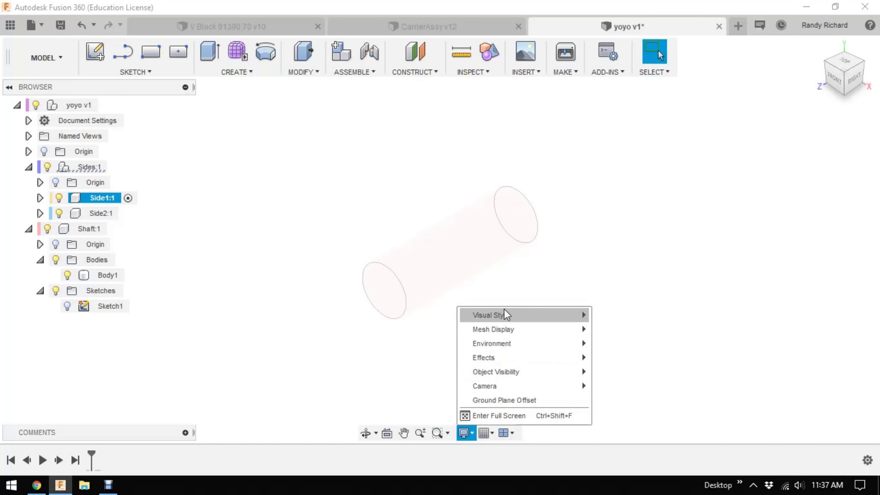
{"action": "mouse_move", "coordinate": [518, 342]}
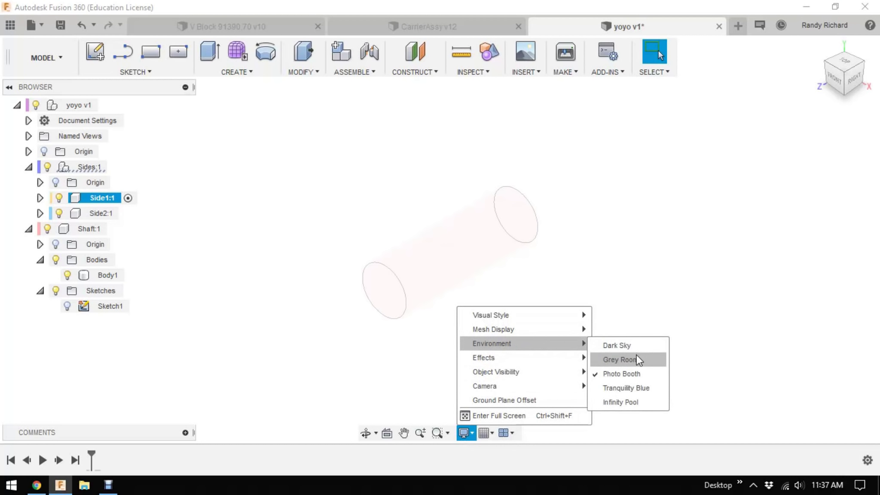
{"action": "left_click", "coordinate": [640, 388]}
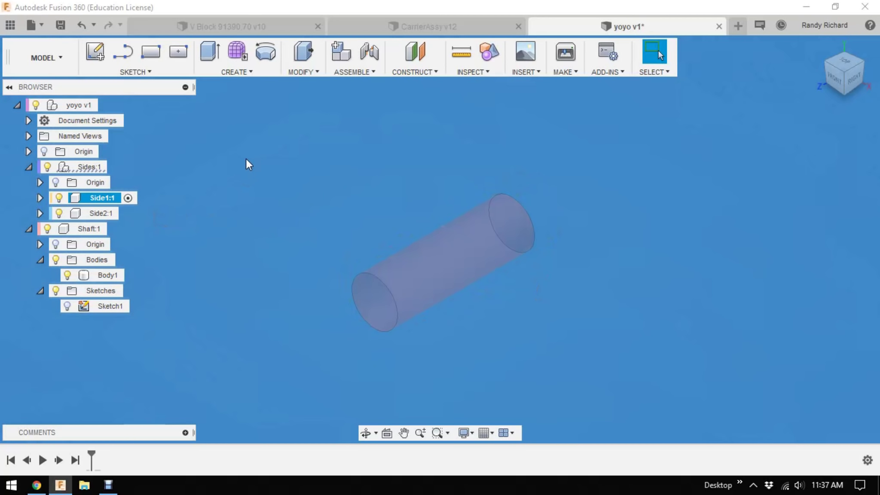
Step: Within Side1, sketch a 2 in diameter circle centred on the origin on the shaft's end face at the origin
{"action": "key", "text": "s"}
{"action": "left_click", "coordinate": [314, 197]}
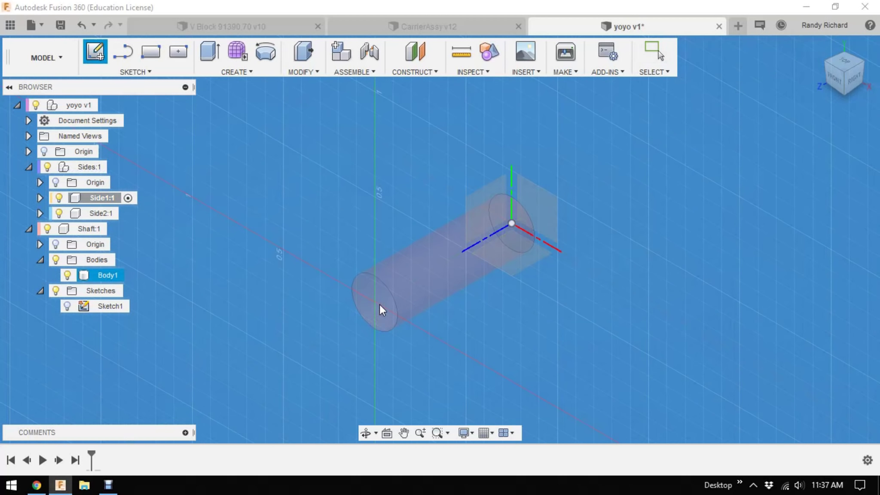
{"action": "left_click", "coordinate": [853, 83]}
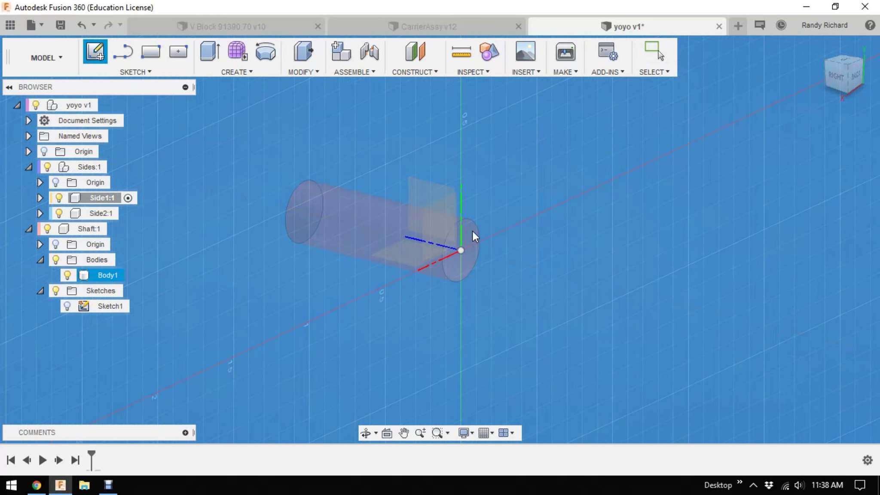
{"action": "left_click", "coordinate": [480, 241]}
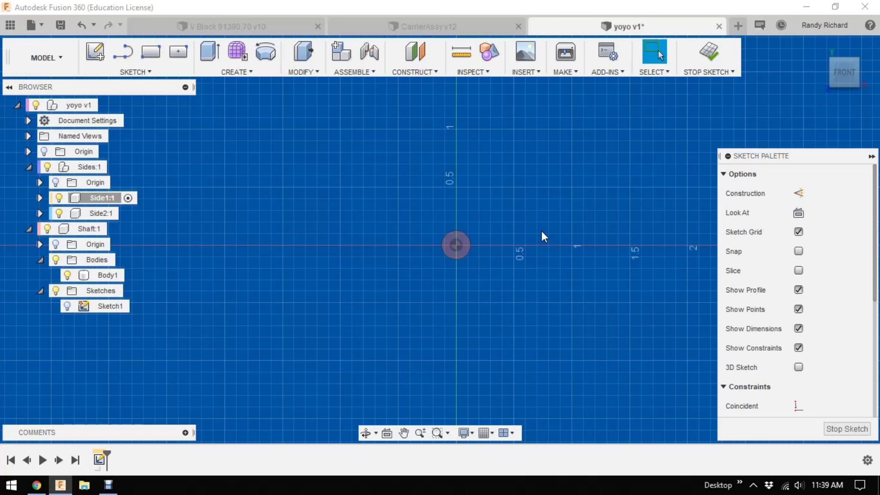
{"action": "key", "text": "c"}
{"action": "left_click", "coordinate": [454, 244]}
{"action": "type", "text": "2"}
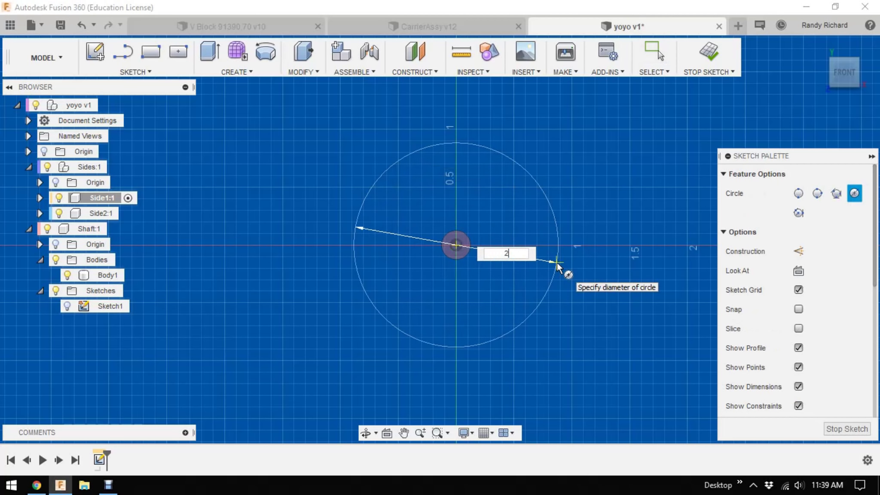
{"action": "key", "text": "Return"}
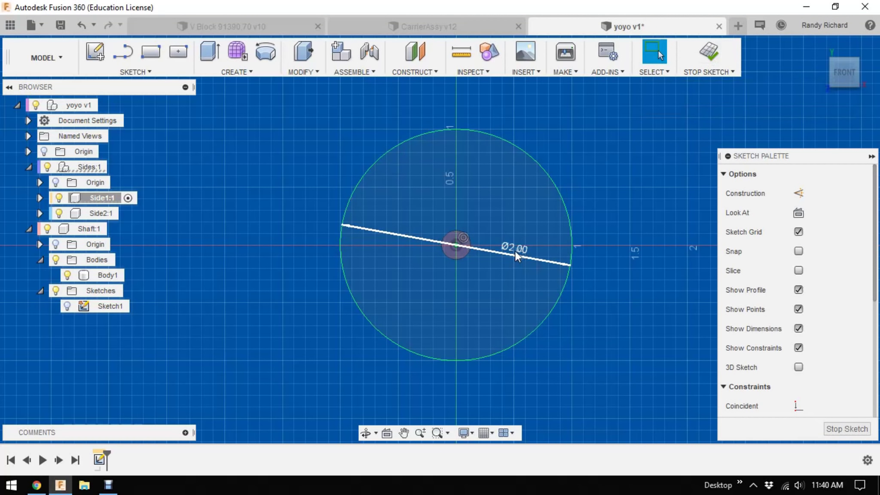
Step: Set the circle's diameter to 2.5 in and finish the sketch
{"action": "double_click", "coordinate": [515, 250]}
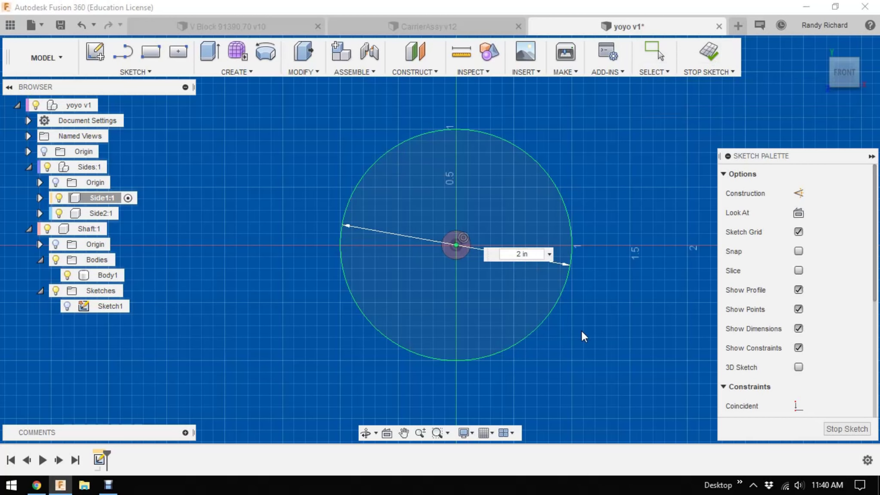
{"action": "type", "text": ".5"}
{"action": "key", "text": "Return"}
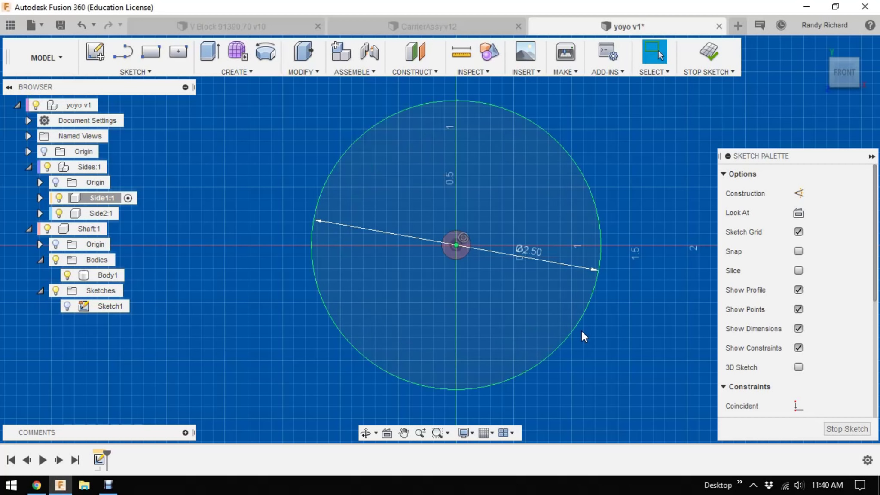
{"action": "left_click", "coordinate": [709, 52]}
Step: Extrude both circle profiles 0.5 in away from the shaft as a new body to form the Side1 disc
{"action": "mouse_move", "coordinate": [838, 85]}
{"action": "left_mouse_down"}
{"action": "mouse_move", "coordinate": [809, 69]}
{"action": "mouse_move", "coordinate": [849, 78]}
{"action": "left_mouse_up"}
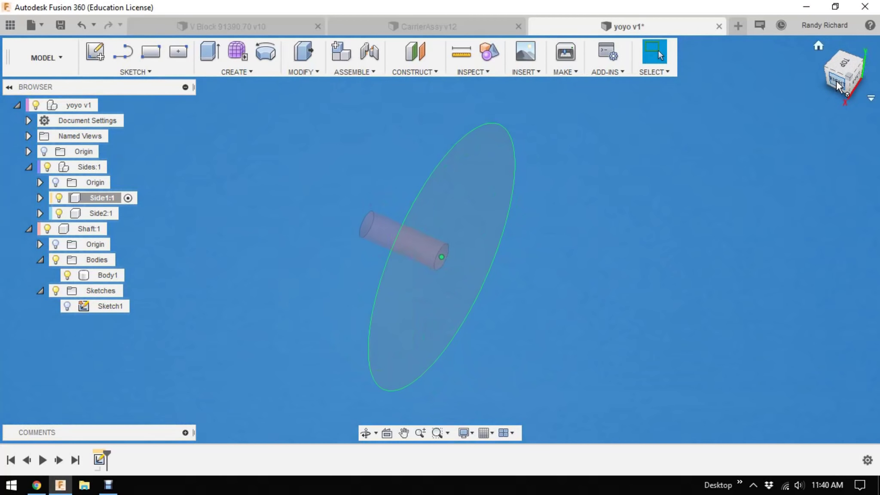
{"action": "left_click", "coordinate": [304, 52]}
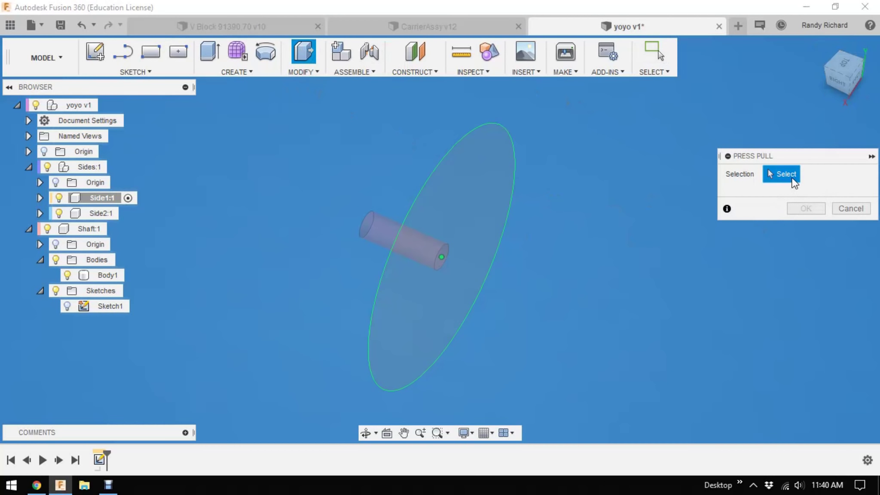
{"action": "left_click", "coordinate": [467, 198]}
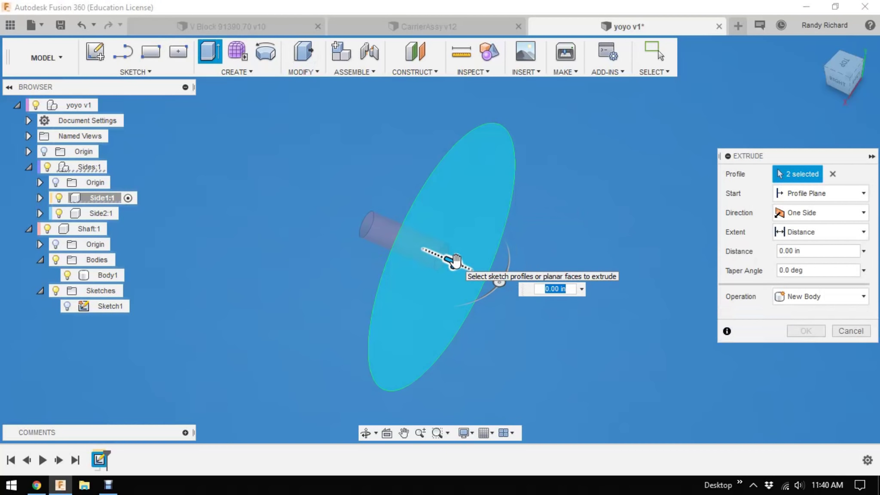
{"action": "left_click_drag", "start_coordinate": [456, 260], "coordinate": [487, 287]}
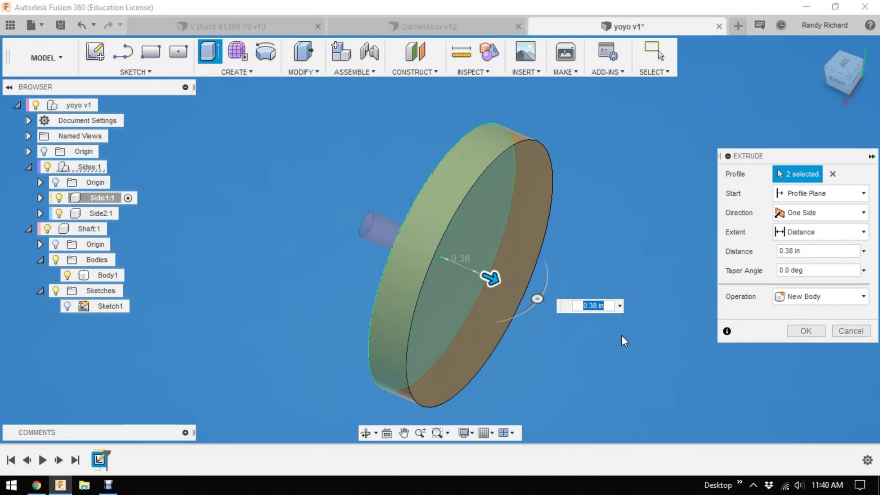
{"action": "type", "text": ".5"}
{"action": "key", "text": "Return"}
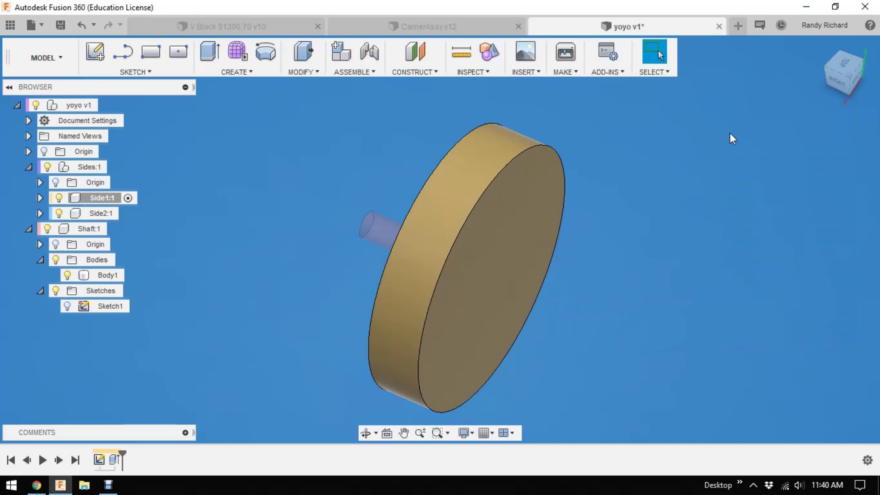
Step: Fillet the disc's outer circular edge, on the side facing away from the shaft, with a 0.375 in constant radius
{"action": "mouse_move", "coordinate": [843, 79]}
{"action": "left_mouse_down"}
{"action": "mouse_move", "coordinate": [875, 78]}
{"action": "mouse_move", "coordinate": [842, 75]}
{"action": "left_mouse_up"}
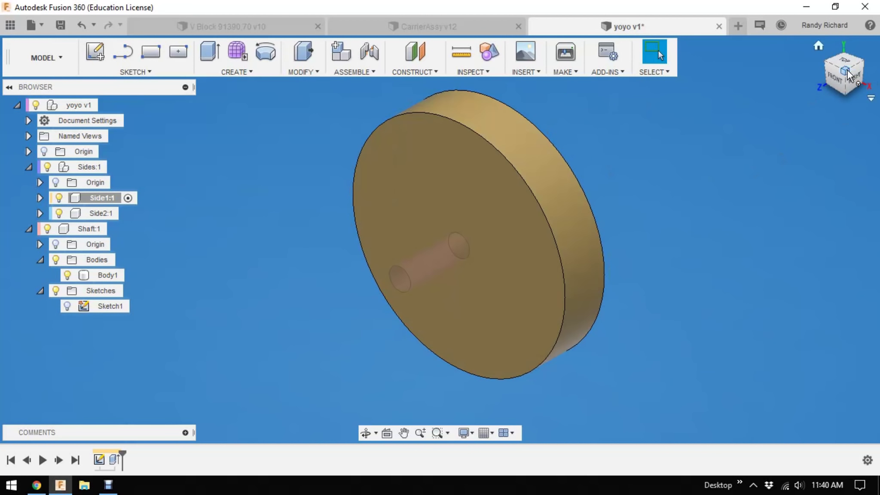
{"action": "left_click_drag", "start_coordinate": [854, 76], "coordinate": [835, 75]}
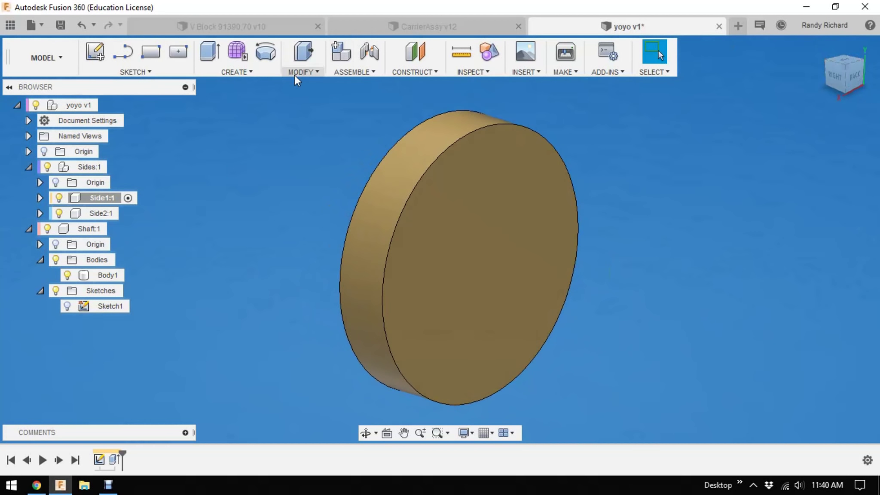
{"action": "left_click", "coordinate": [295, 73]}
{"action": "left_click", "coordinate": [306, 102]}
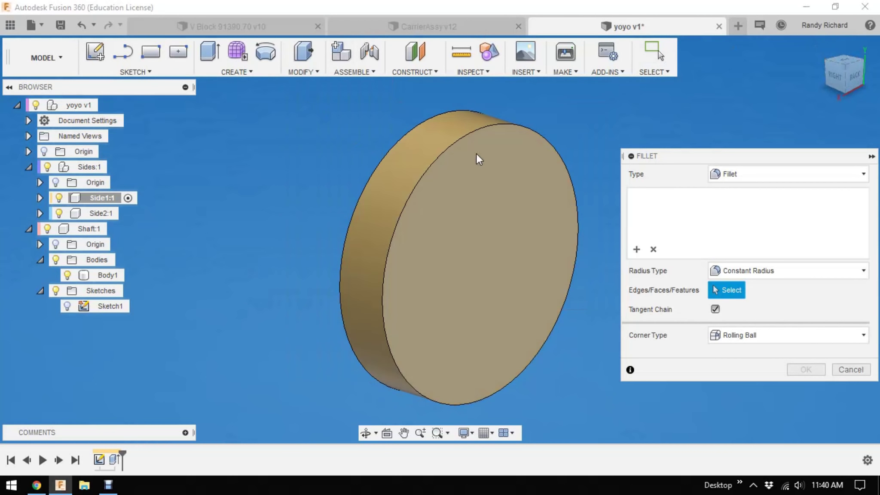
{"action": "left_click", "coordinate": [462, 142]}
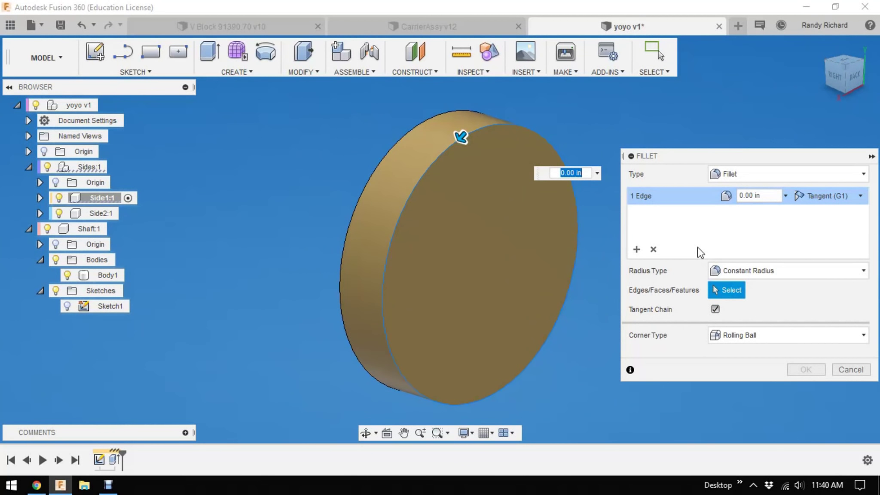
{"action": "left_click_drag", "start_coordinate": [462, 138], "coordinate": [456, 144]}
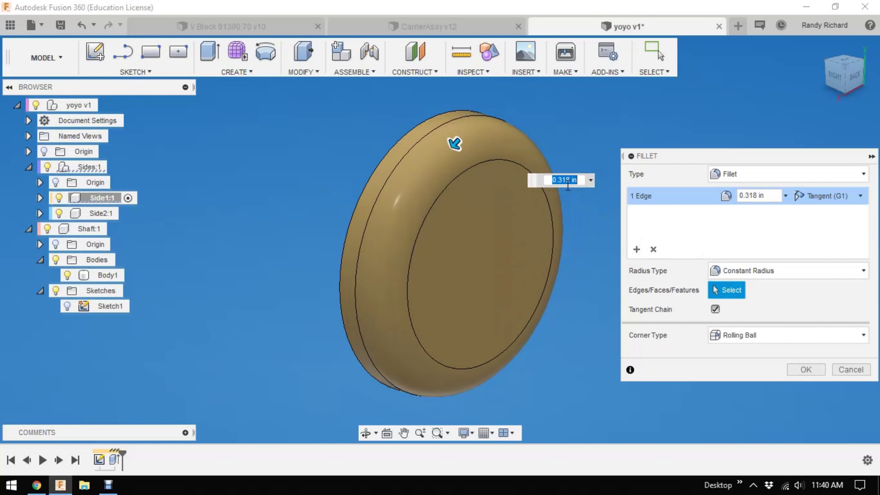
{"action": "left_click_drag", "start_coordinate": [557, 180], "coordinate": [568, 180]}
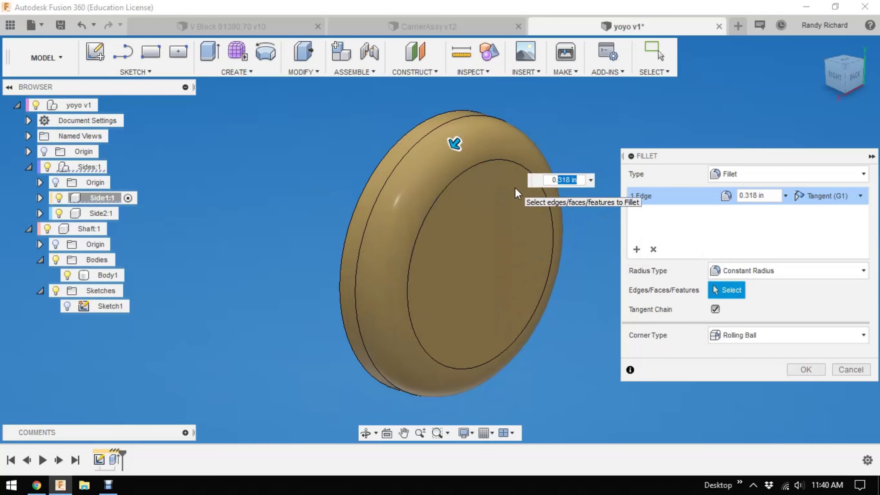
{"action": "type", "text": ".375"}
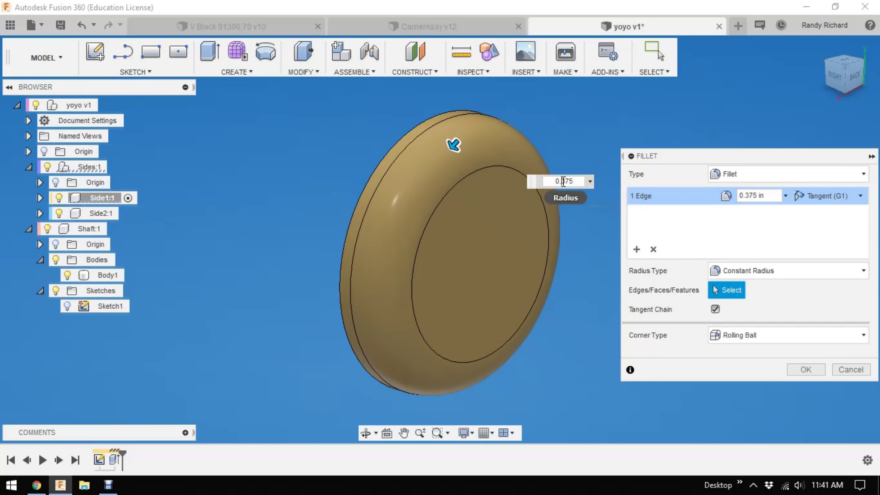
{"action": "key", "text": "Return"}
{"action": "middle_click_drag", "start_coordinate": [440, 239], "coordinate": [392, 240], "text": "shift"}
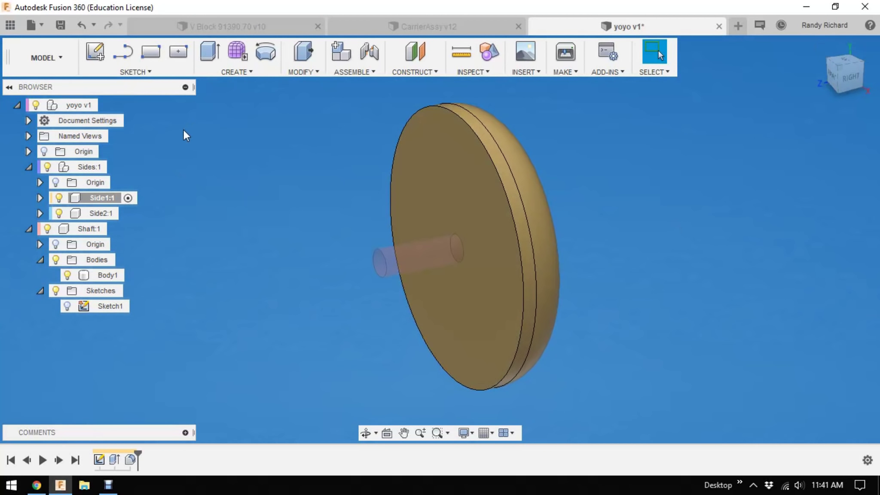
Step: Within Side2, sketch a 2.5 in diameter circle centred on the shaft's end face opposite Side1, and finish the sketch
{"action": "left_click", "coordinate": [127, 214]}
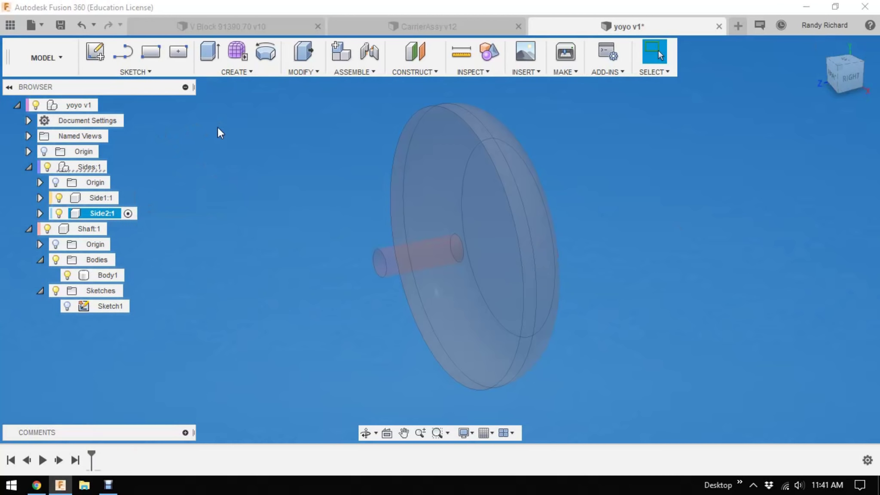
{"action": "key", "text": "s"}
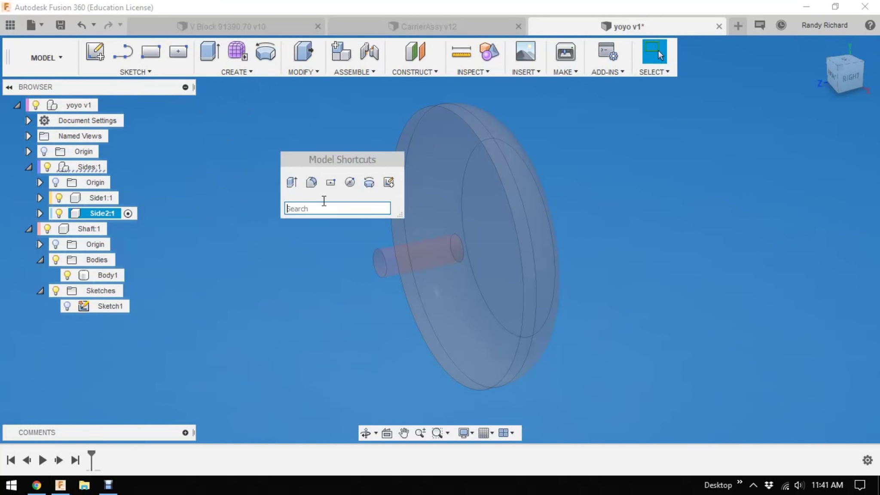
{"action": "left_click", "coordinate": [388, 182]}
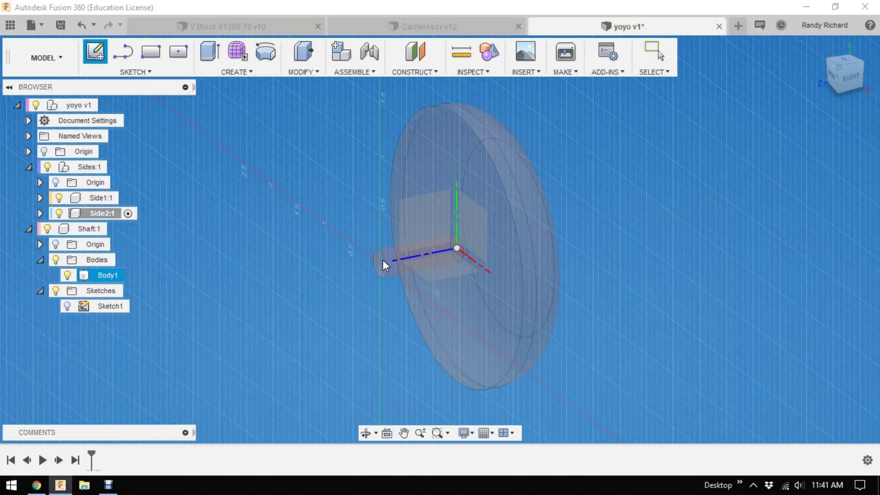
{"action": "left_click", "coordinate": [382, 261]}
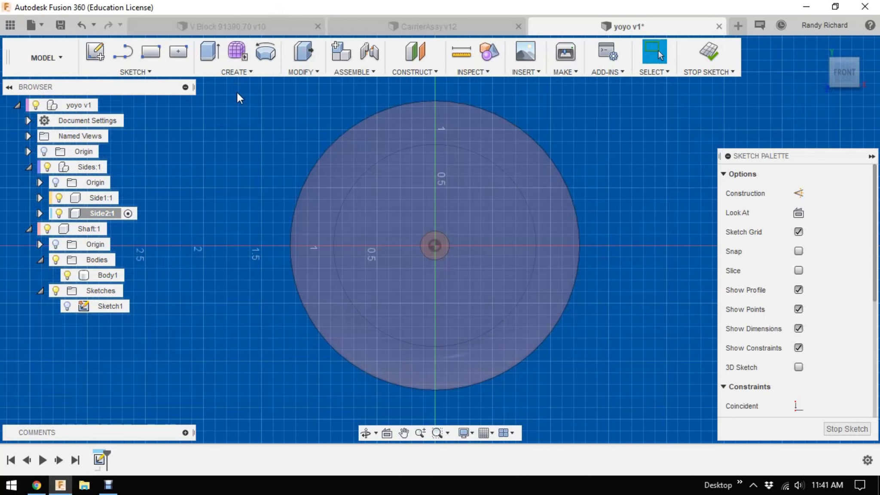
{"action": "key", "text": "c"}
{"action": "left_click", "coordinate": [437, 248]}
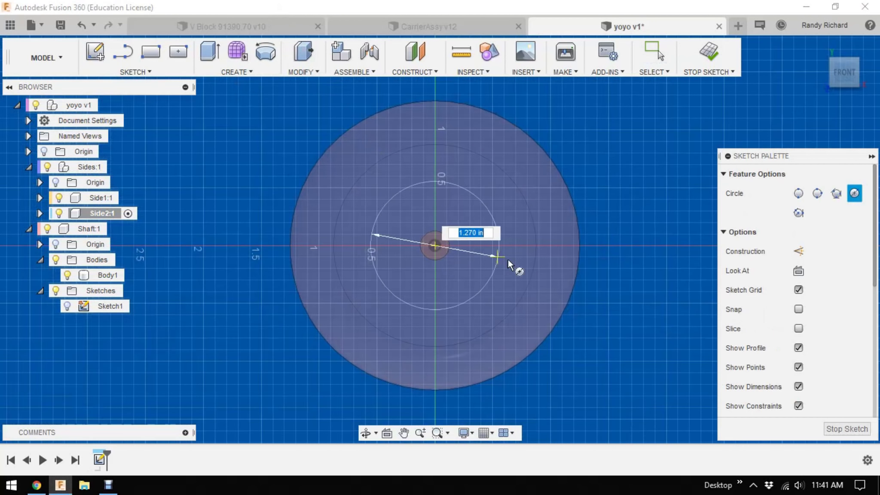
{"action": "type", "text": "2"}
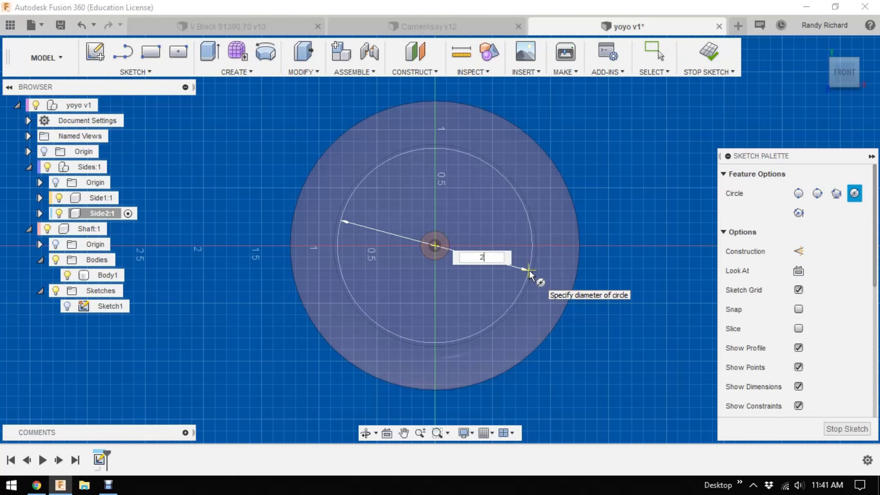
{"action": "type", "text": ".5"}
{"action": "key", "text": "Return"}
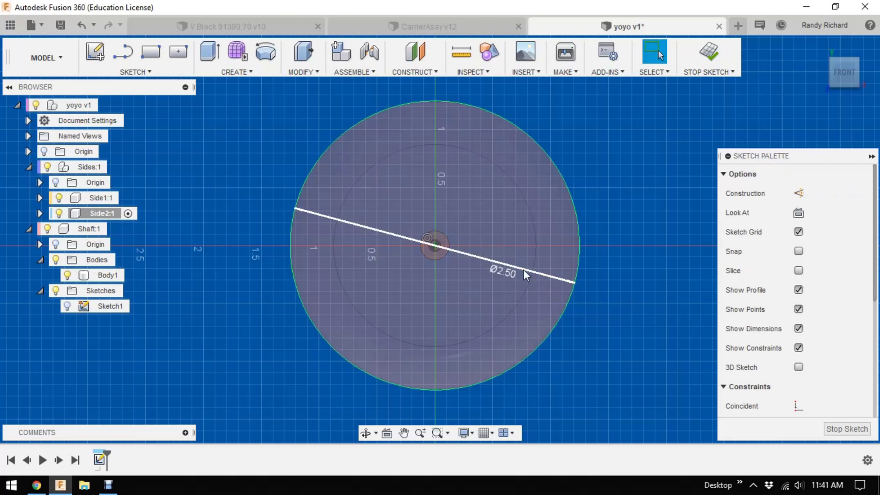
{"action": "left_click", "coordinate": [706, 70]}
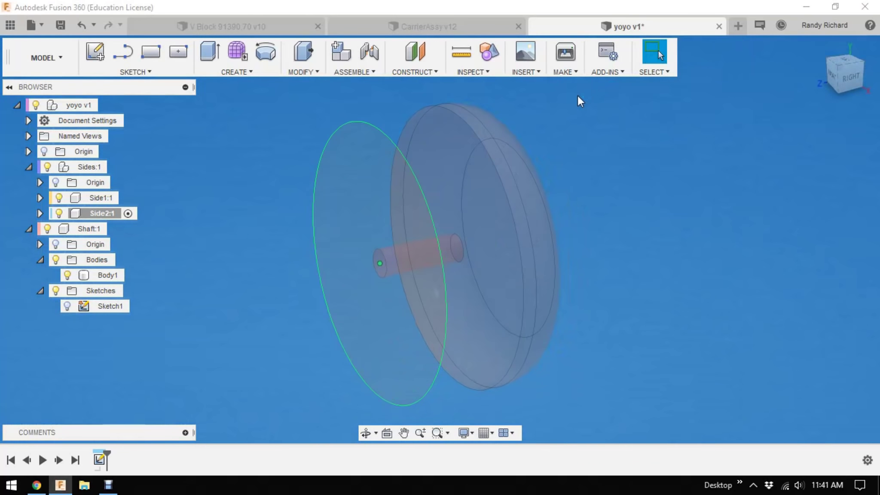
Step: Extrude the circle's outer ring profile -0.375 in towards Side1 as a new body
{"action": "left_click", "coordinate": [303, 51]}
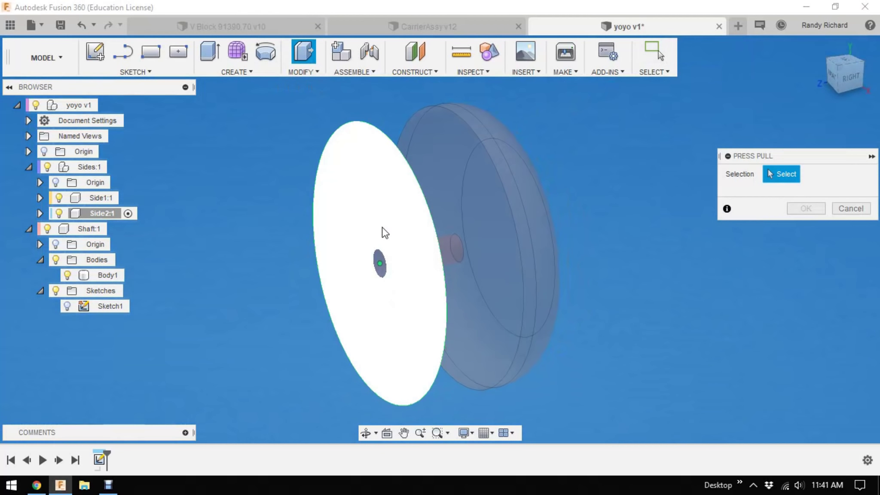
{"action": "left_click", "coordinate": [386, 261]}
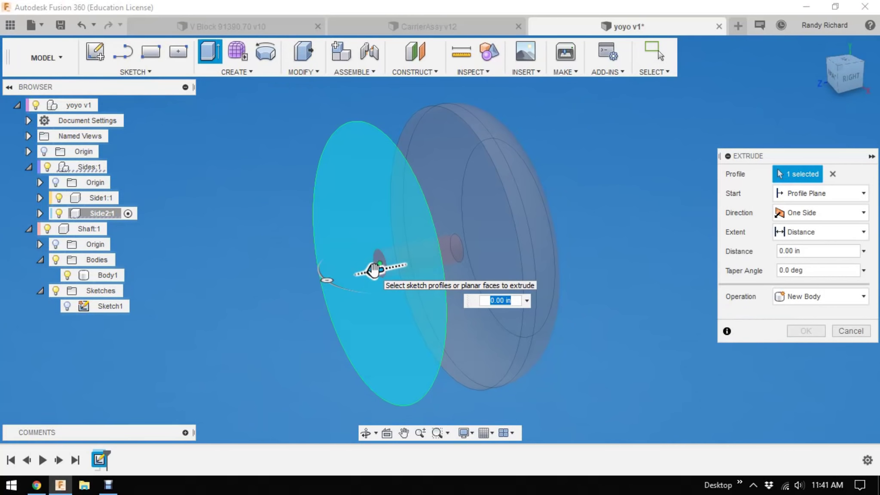
{"action": "left_click_drag", "start_coordinate": [374, 269], "coordinate": [414, 263]}
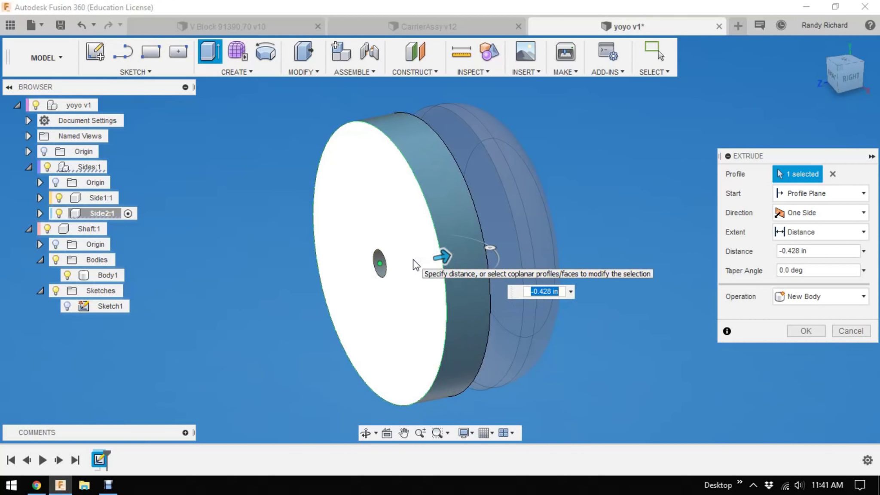
{"action": "type", "text": "-.375"}
{"action": "key", "text": "Return"}
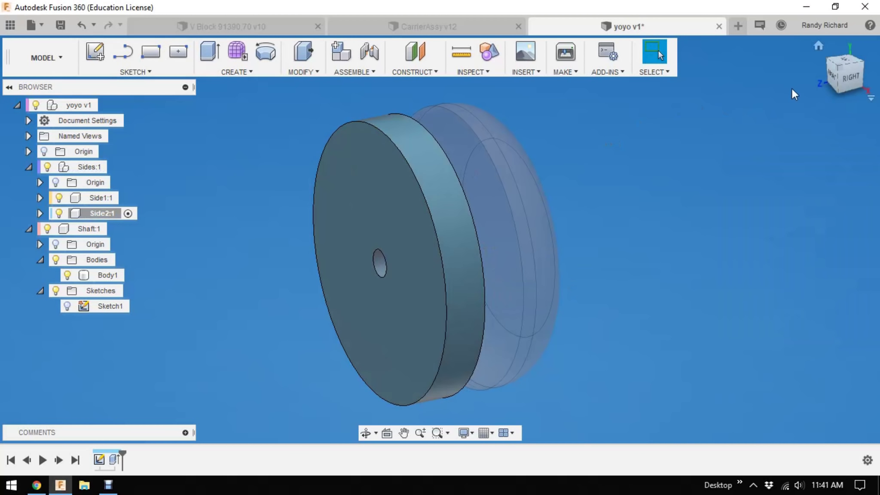
Step: Edit the Side2 extrusion to include the small inner circle profile so the disc is solid
{"action": "mouse_move", "coordinate": [440, 239]}
{"action": "middle_mouse_down", "text": "shift"}
{"action": "mouse_move", "coordinate": [477, 241]}
{"action": "mouse_move", "coordinate": [441, 240]}
{"action": "middle_mouse_up", "text": "shift"}
{"action": "mouse_move", "coordinate": [202, 409]}
{"action": "middle_mouse_down", "text": "shift"}
{"action": "mouse_move", "coordinate": [262, 424]}
{"action": "mouse_move", "coordinate": [253, 382]}
{"action": "mouse_move", "coordinate": [252, 415]}
{"action": "middle_mouse_up", "text": "shift"}
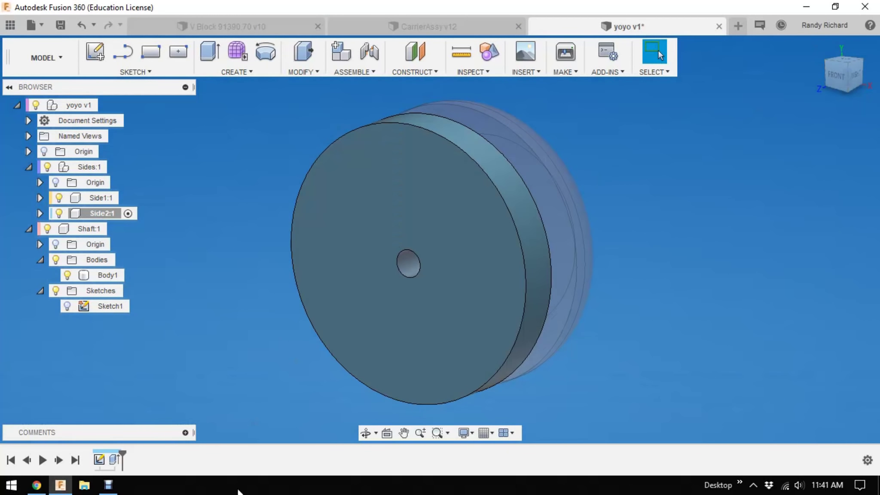
{"action": "right_click", "coordinate": [116, 461]}
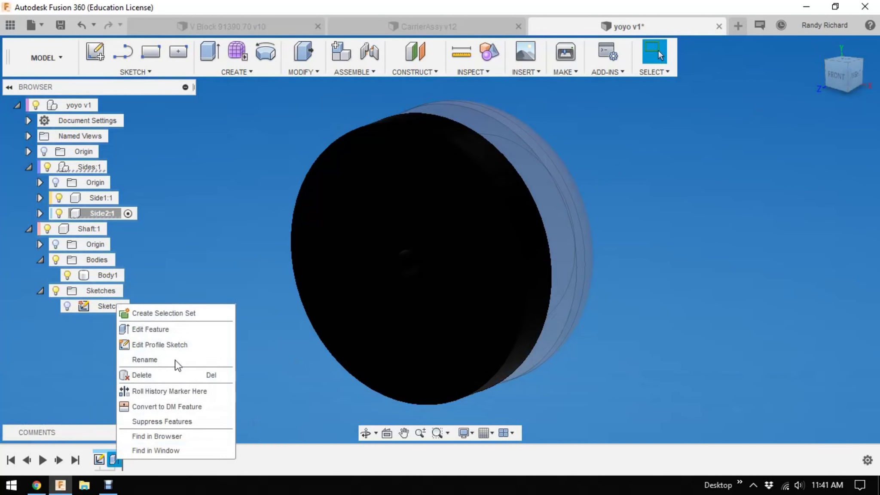
{"action": "left_click", "coordinate": [168, 329]}
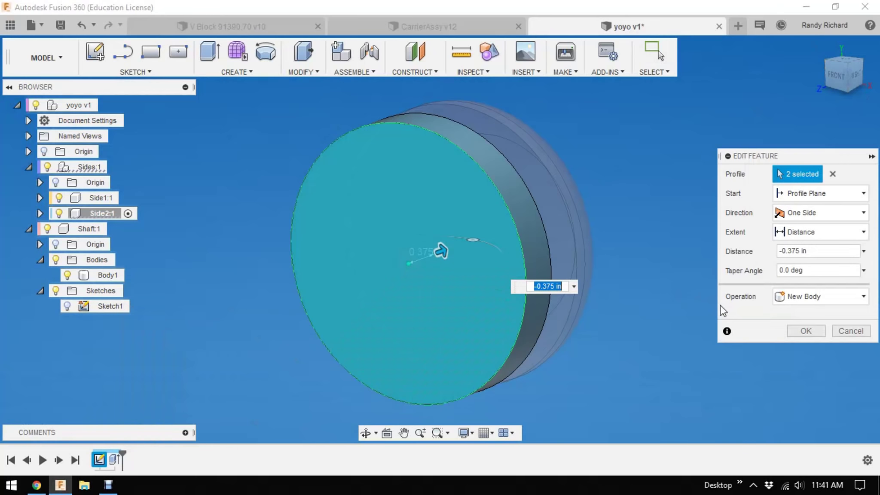
{"action": "left_click", "coordinate": [806, 331]}
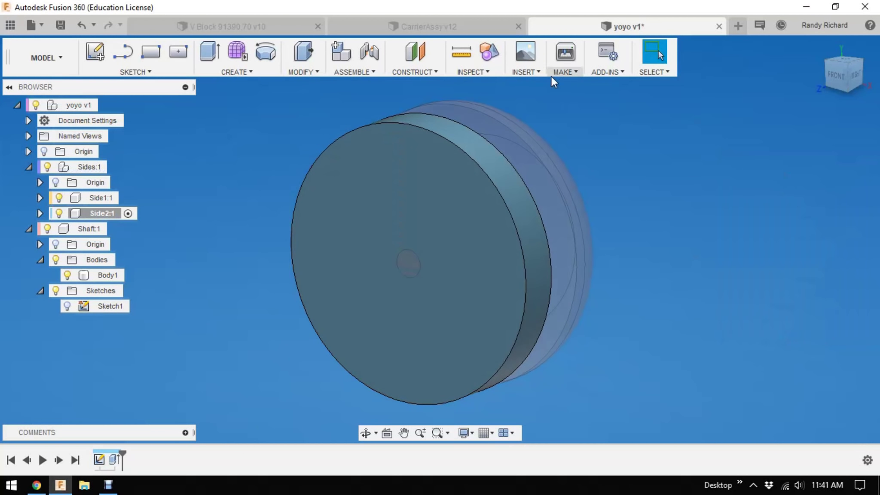
Step: Offset the Side2 disc's outer flat face outward by 0.125 in
{"action": "middle_click_drag", "start_coordinate": [437, 230], "coordinate": [429, 245], "text": "shift"}
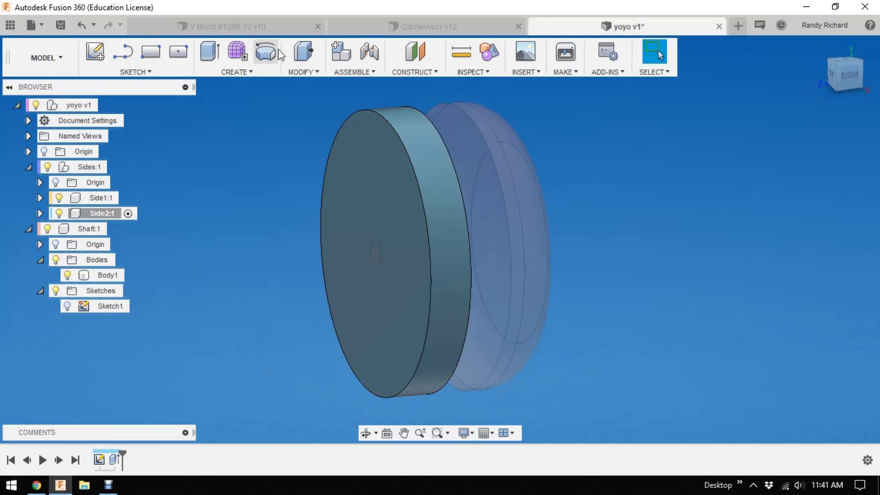
{"action": "left_click", "coordinate": [304, 54]}
{"action": "left_click", "coordinate": [363, 185]}
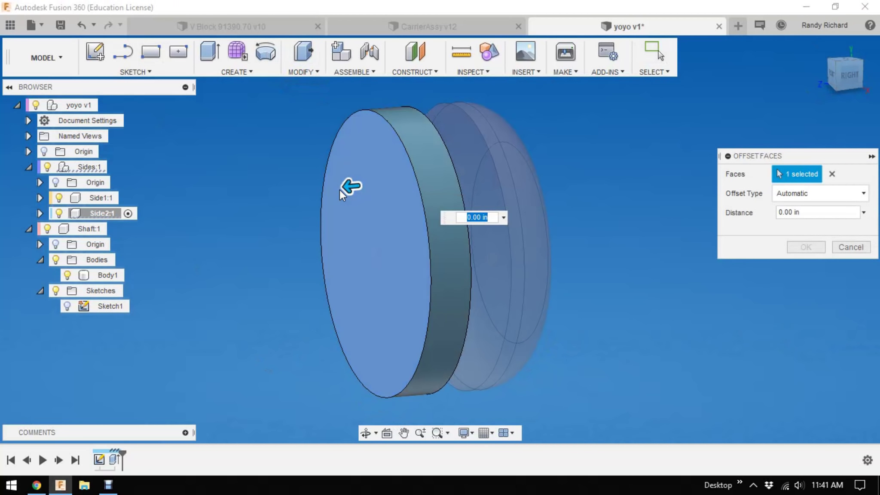
{"action": "left_click_drag", "start_coordinate": [346, 186], "coordinate": [319, 186]}
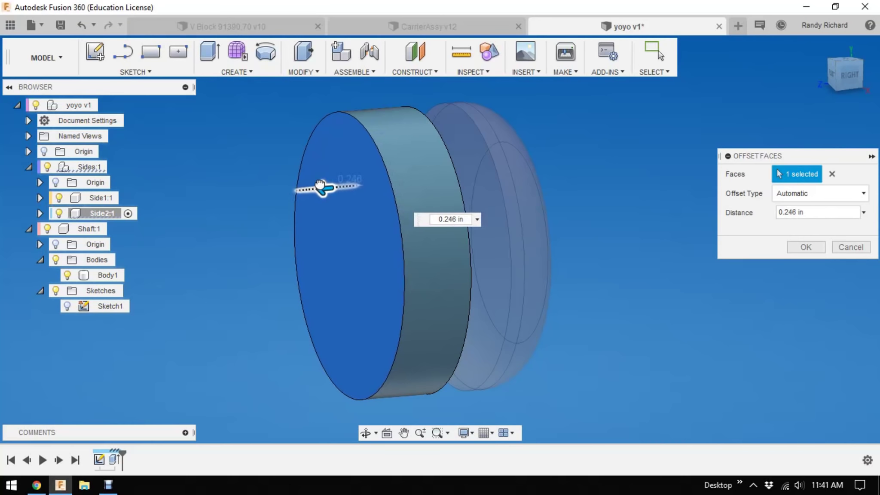
{"action": "key", "text": "BackSpace"}
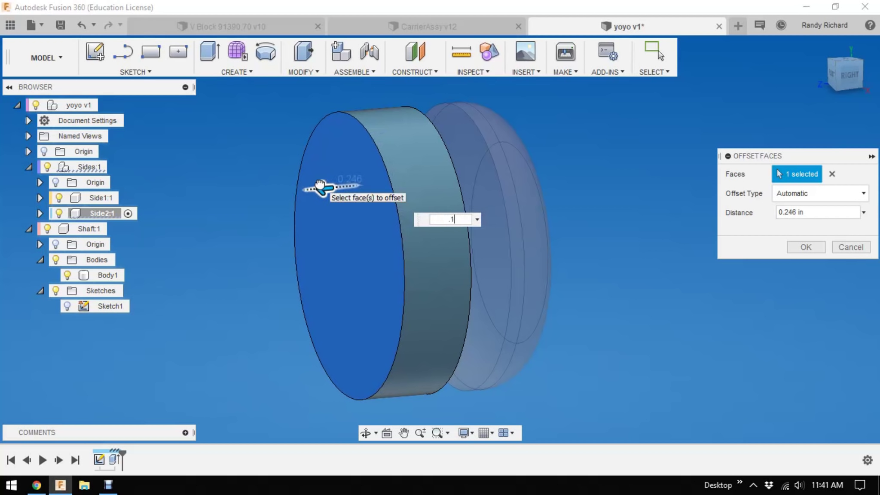
{"action": "type", "text": ".125"}
{"action": "key", "text": "Return"}
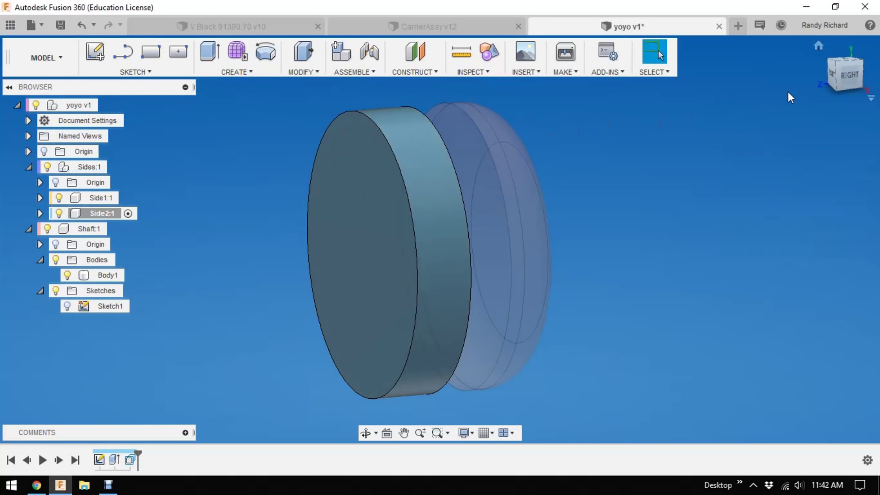
Step: Fillet the Side2 disc's outer circular edge, on the side facing away from Side1, with a 0.375 in constant radius
{"action": "middle_click_drag", "start_coordinate": [440, 240], "coordinate": [831, 90], "text": "shift"}
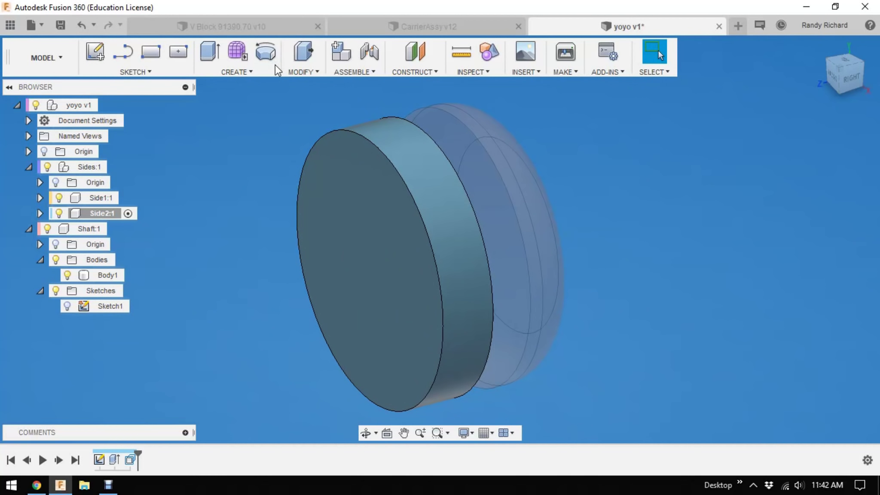
{"action": "left_click", "coordinate": [301, 72]}
{"action": "left_click", "coordinate": [311, 102]}
{"action": "left_click", "coordinate": [374, 146]}
{"action": "key", "text": "BackSpace"}
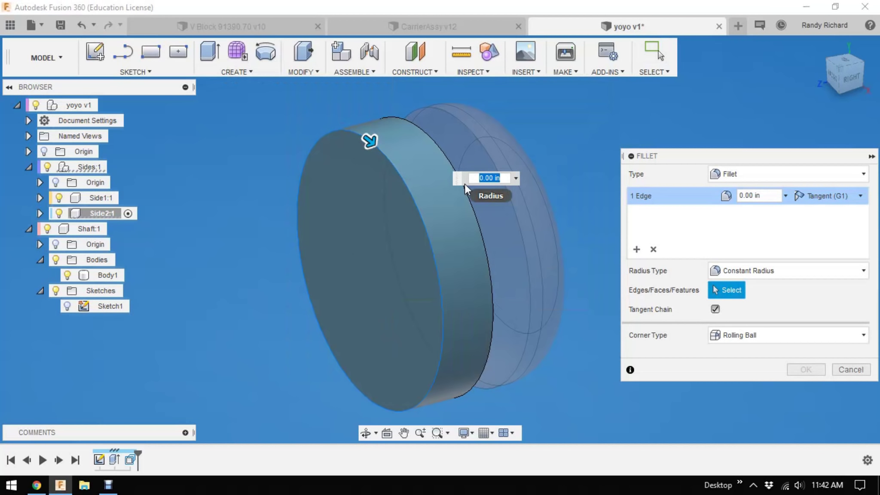
{"action": "type", "text": ".375"}
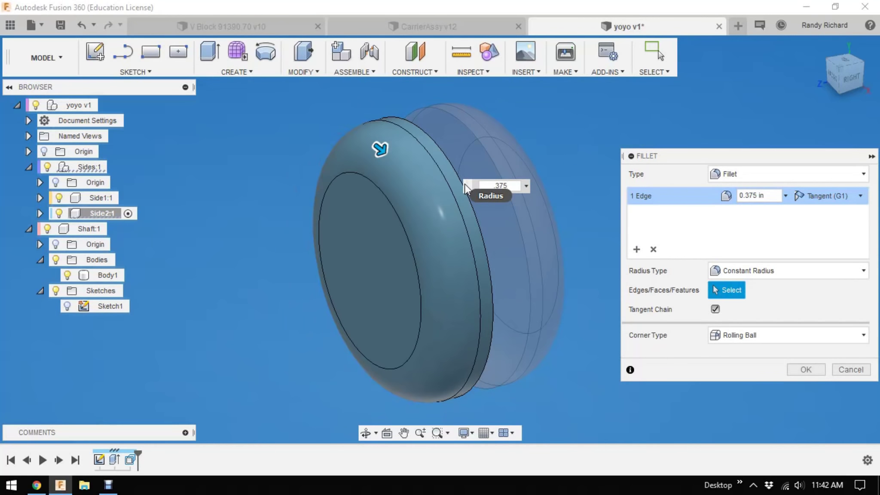
{"action": "key", "text": "Return"}
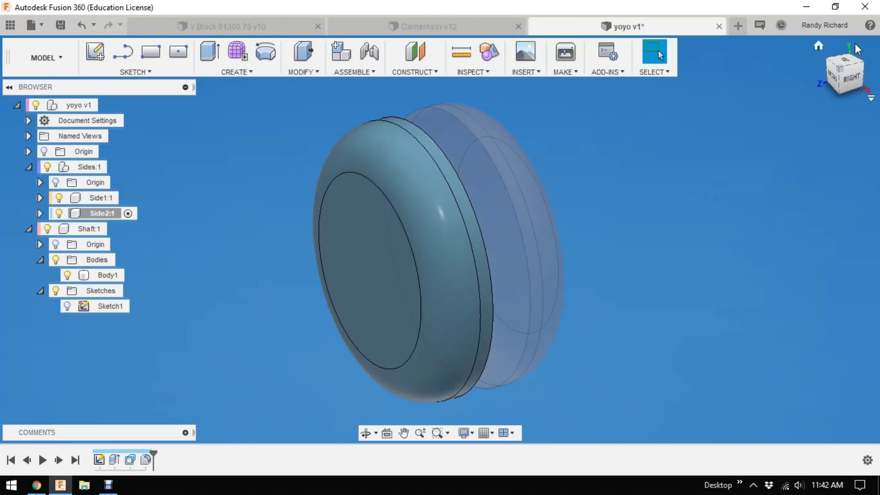
Step: Start a new sketch within Side2 on the flat circular disc face that faces the back
{"action": "mouse_move", "coordinate": [858, 67]}
{"action": "left_mouse_down"}
{"action": "mouse_move", "coordinate": [832, 72]}
{"action": "mouse_move", "coordinate": [866, 71]}
{"action": "left_mouse_up"}
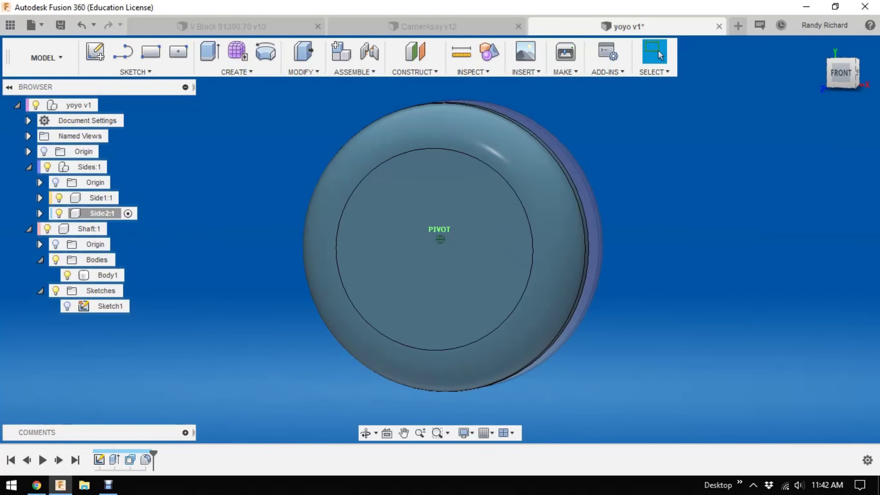
{"action": "left_click", "coordinate": [858, 72]}
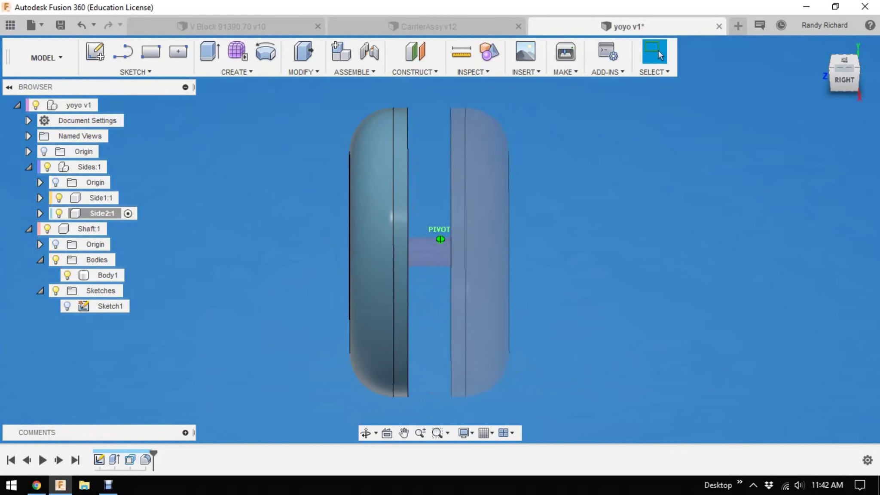
{"action": "left_click_drag", "start_coordinate": [845, 69], "coordinate": [835, 73]}
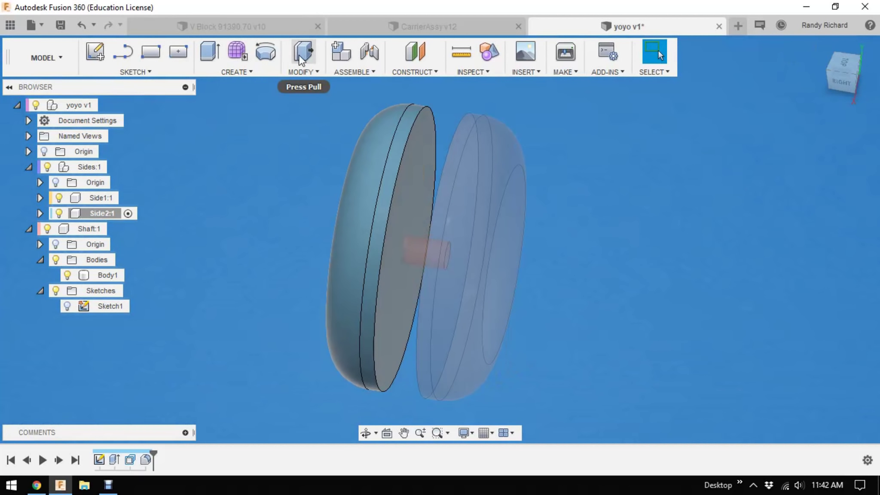
{"action": "left_click_drag", "start_coordinate": [840, 68], "coordinate": [831, 72]}
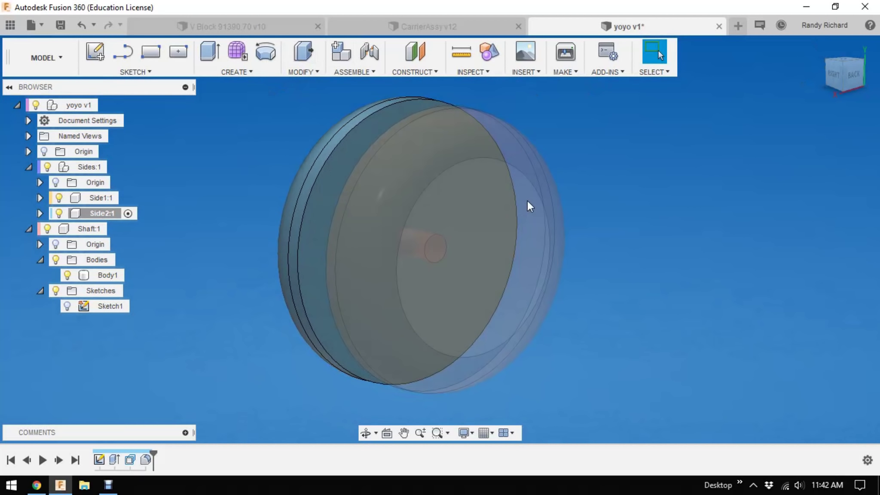
{"action": "key", "text": "s"}
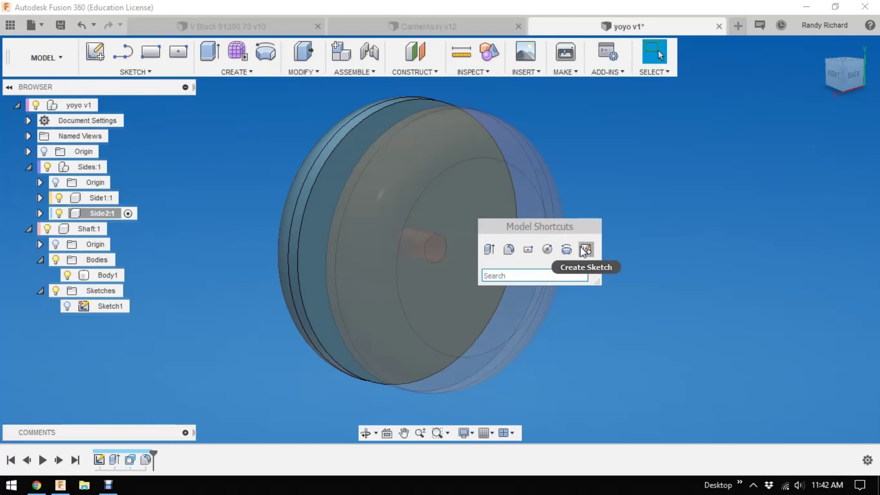
{"action": "left_click", "coordinate": [566, 250]}
{"action": "left_click", "coordinate": [498, 210]}
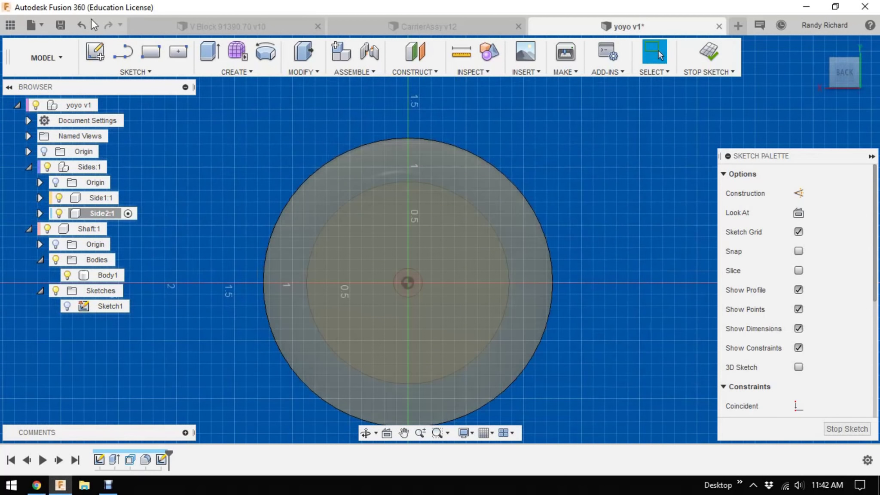
Step: Add the sketch text "RR" at 1.0 in height, position it within the disc's inner circle, and finish the sketch
{"action": "left_click", "coordinate": [133, 72]}
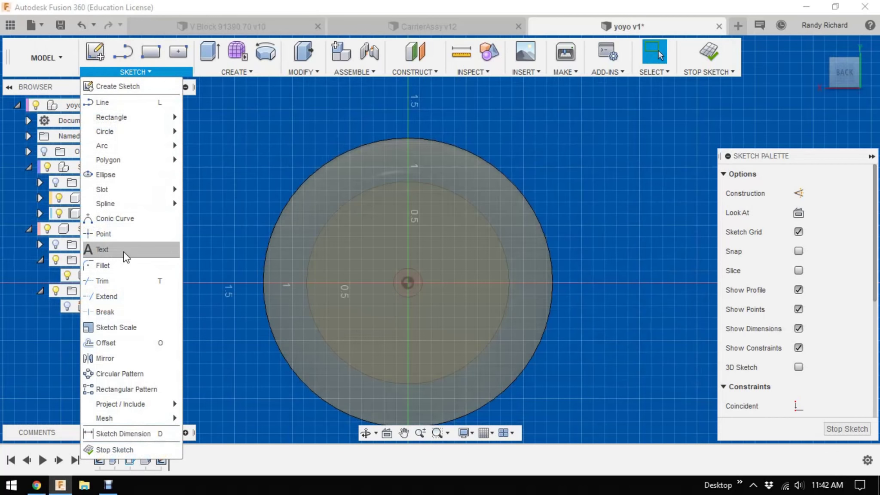
{"action": "left_click", "coordinate": [106, 250]}
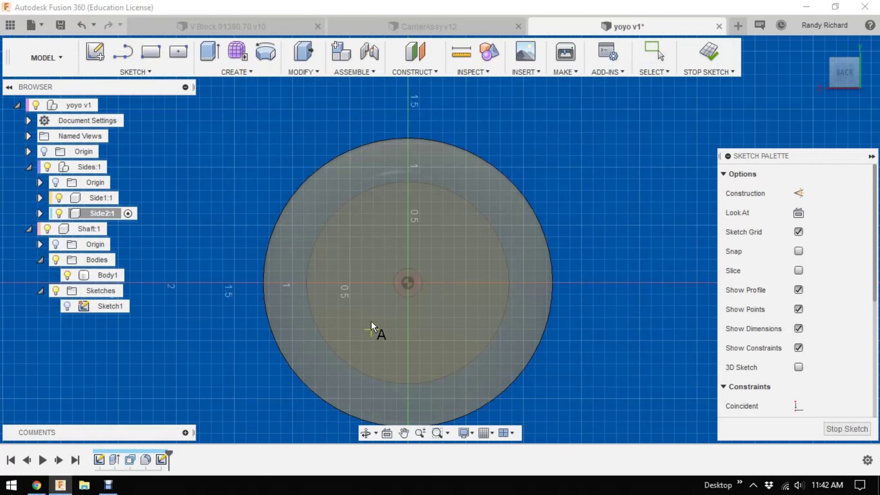
{"action": "left_click", "coordinate": [381, 313]}
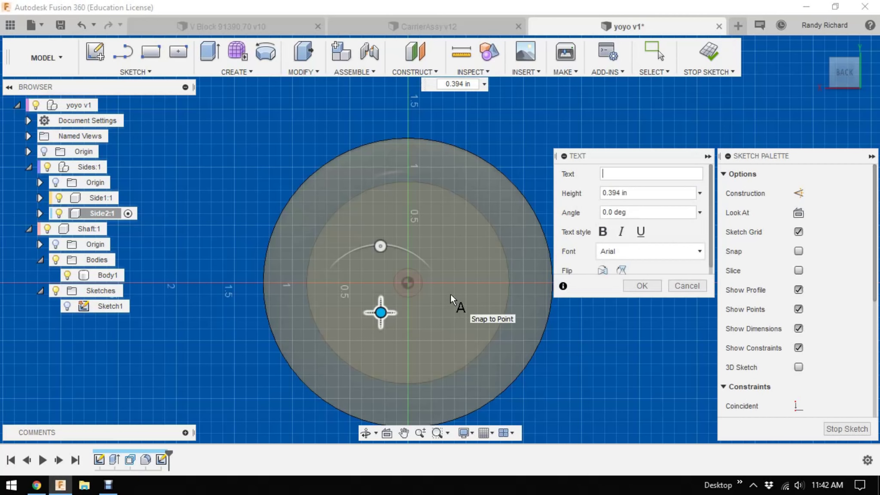
{"action": "type", "text": "RR"}
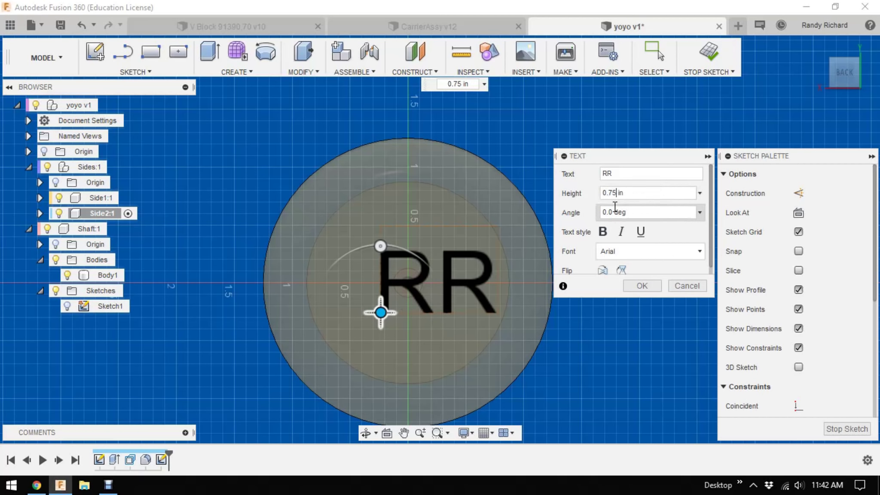
{"action": "key", "text": "BackSpace"}
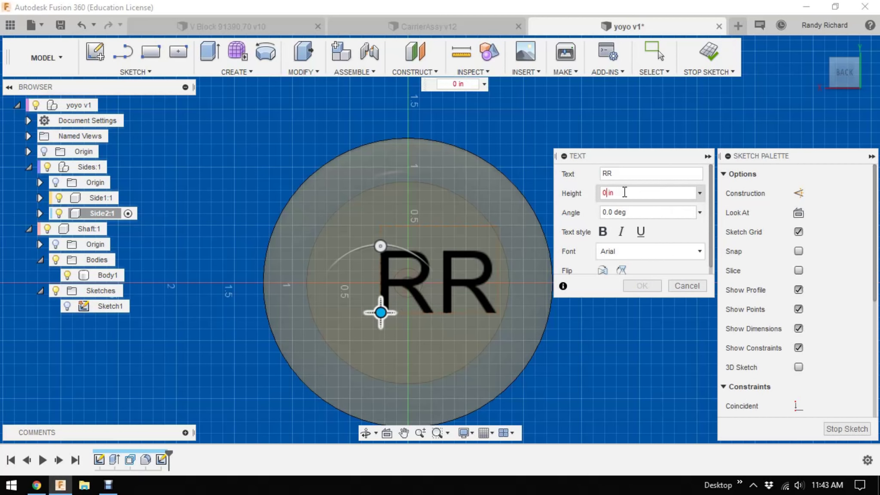
{"action": "key", "text": "BackSpace"}
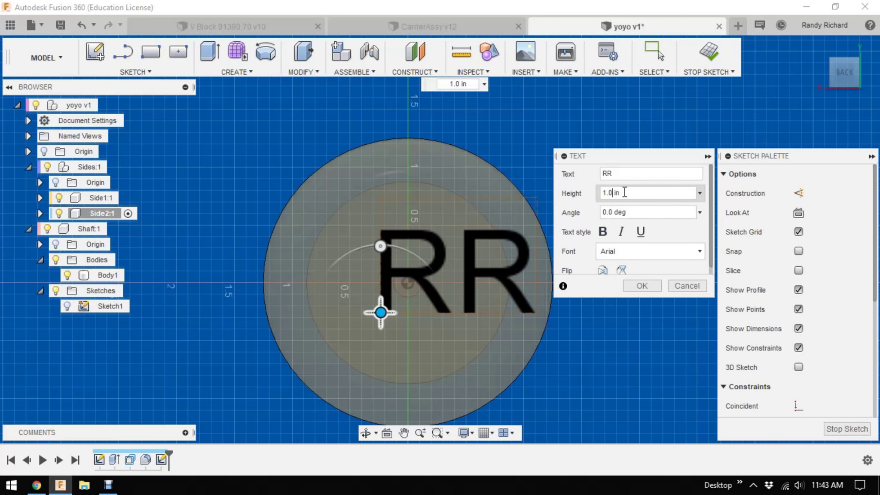
{"action": "left_click_drag", "start_coordinate": [381, 313], "coordinate": [336, 321]}
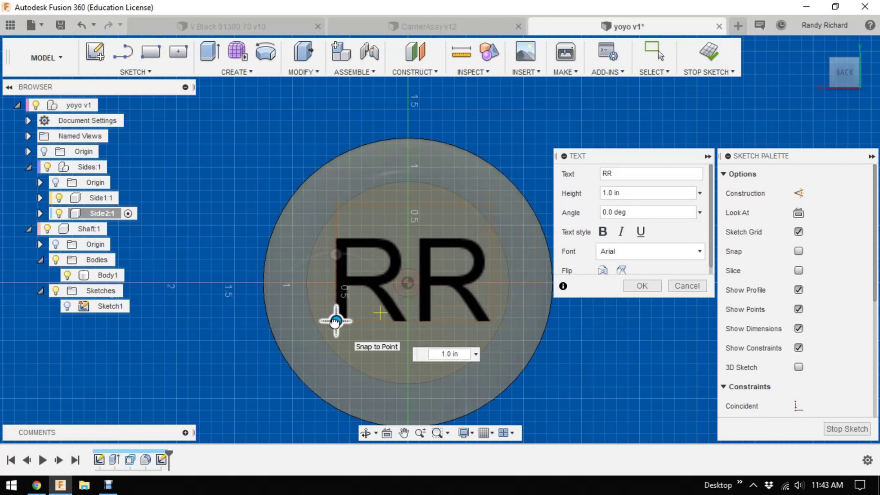
{"action": "left_click", "coordinate": [643, 286]}
{"action": "left_click", "coordinate": [715, 58]}
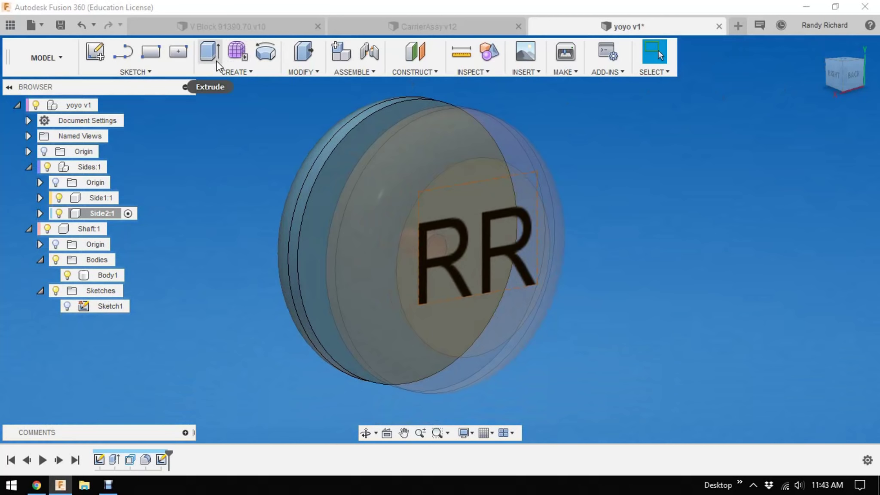
Step: Extrude the "RR" sketch text by -0.02 in as a new body on Side2
{"action": "left_click", "coordinate": [306, 55]}
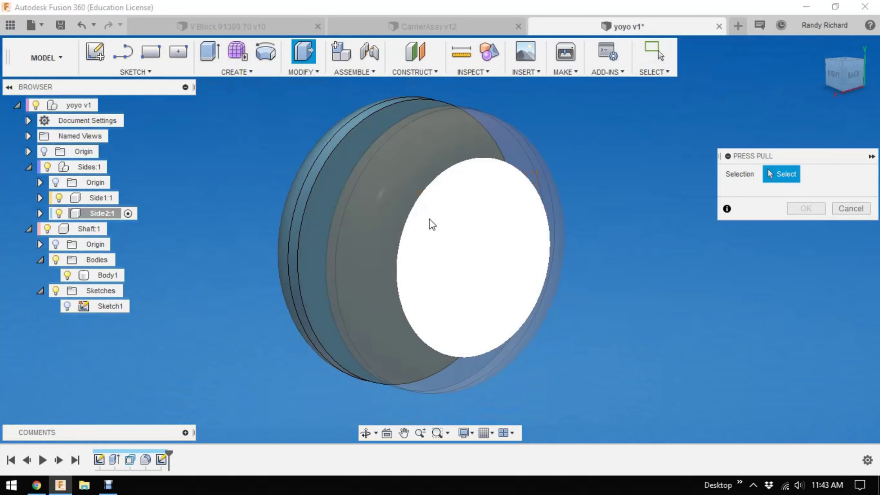
{"action": "left_click", "coordinate": [438, 228]}
{"action": "left_click_drag", "start_coordinate": [491, 238], "coordinate": [459, 236]}
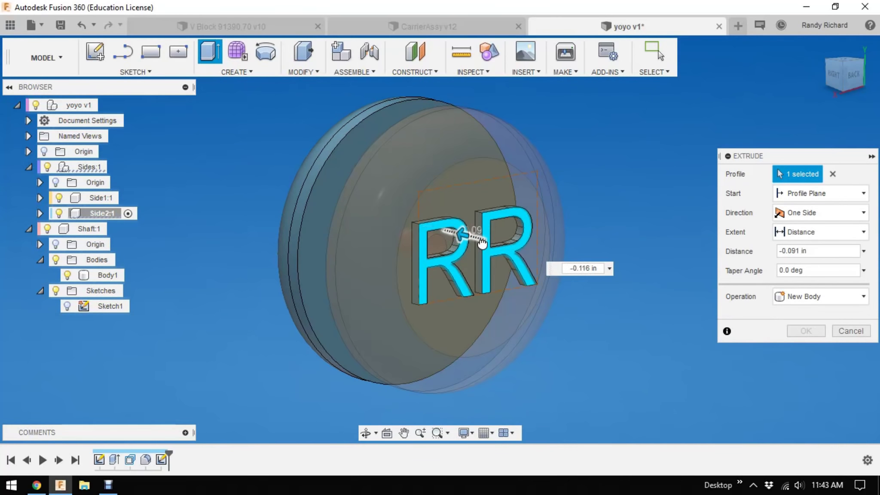
{"action": "left_click", "coordinate": [580, 265]}
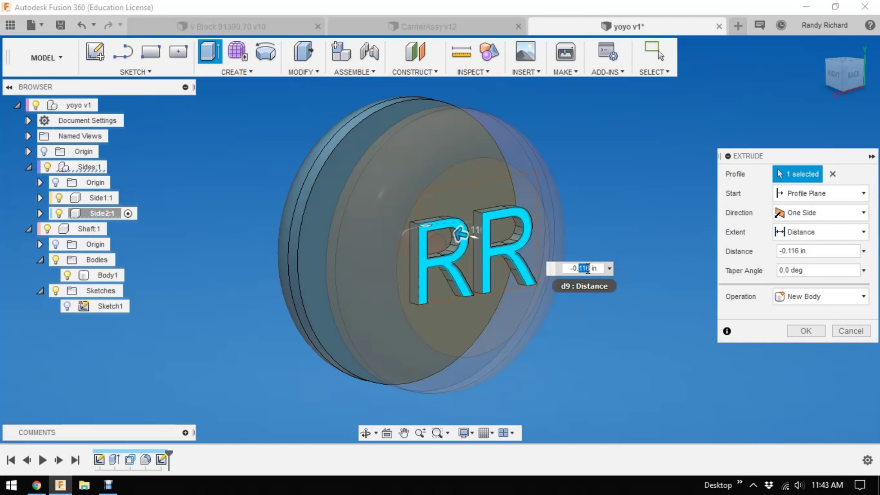
{"action": "type", "text": "02"}
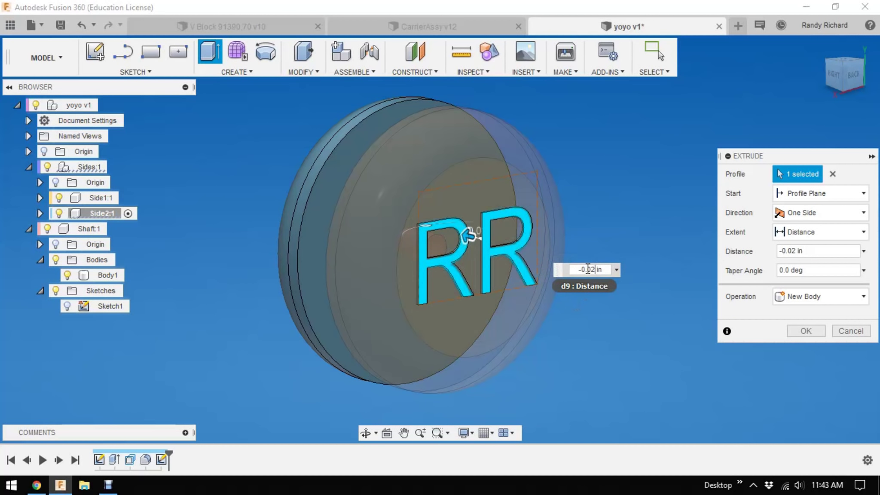
{"action": "key", "text": "Return"}
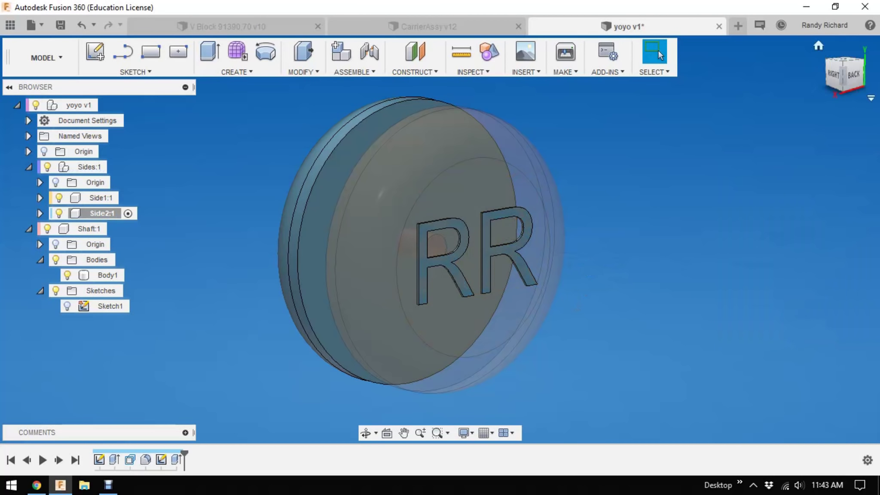
Step: Activate the top-level yoyo component and view the complete model with its raised lettering
{"action": "left_click", "coordinate": [834, 77]}
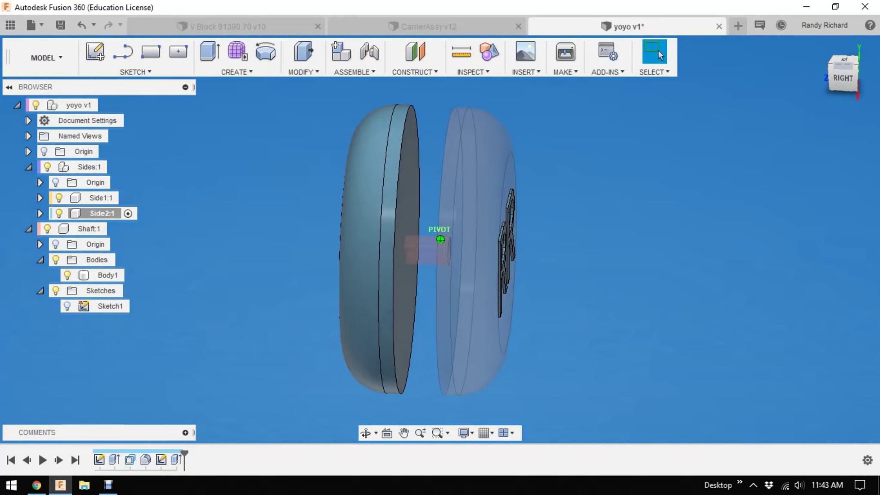
{"action": "middle_click_drag", "start_coordinate": [440, 239], "coordinate": [479, 267], "text": "shift"}
{"action": "left_click_drag", "start_coordinate": [838, 77], "coordinate": [784, 72]}
{"action": "mouse_move", "coordinate": [441, 239]}
{"action": "middle_mouse_down", "text": "shift"}
{"action": "mouse_move", "coordinate": [477, 244]}
{"action": "mouse_move", "coordinate": [480, 262]}
{"action": "middle_mouse_up", "text": "shift"}
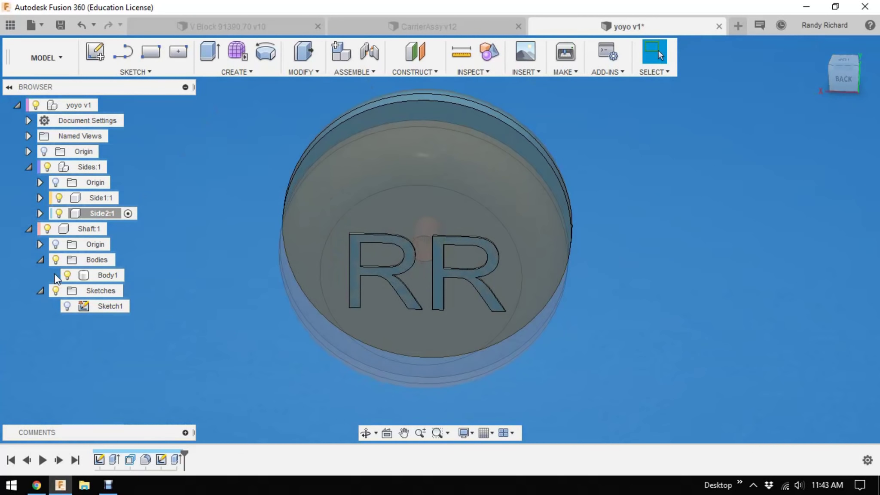
{"action": "left_click", "coordinate": [78, 106]}
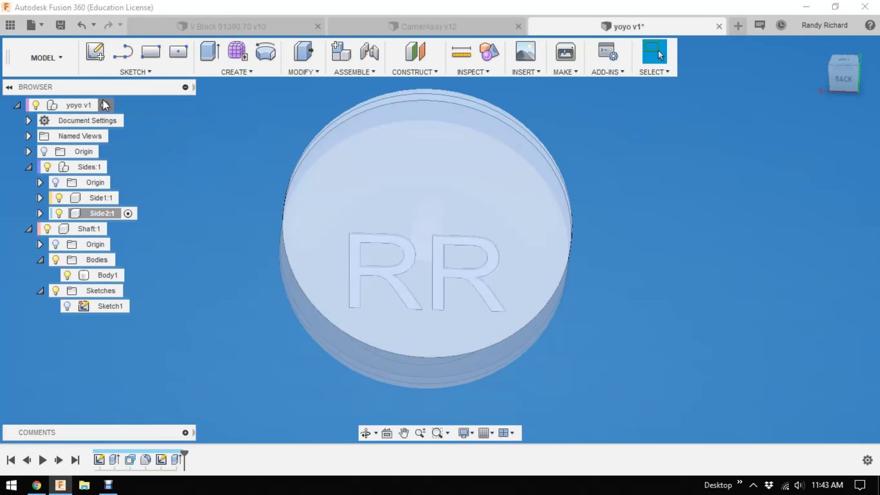
{"action": "left_click", "coordinate": [105, 106]}
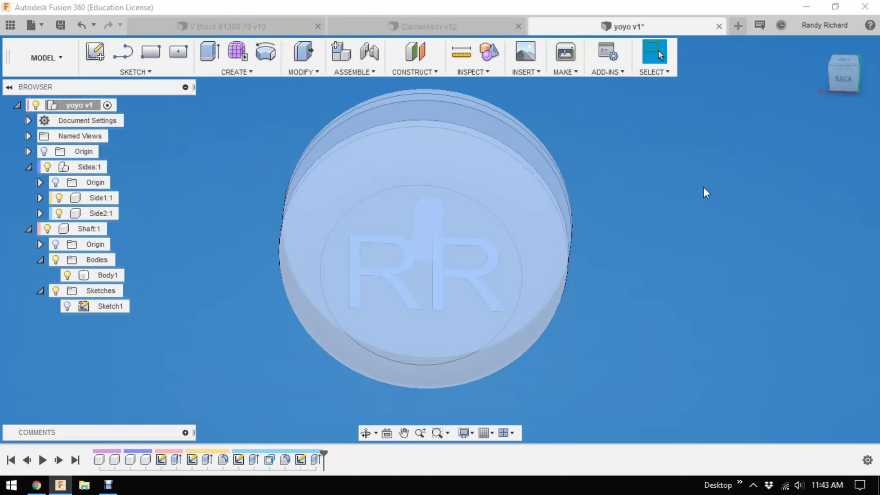
{"action": "left_click_drag", "start_coordinate": [843, 86], "coordinate": [867, 87]}
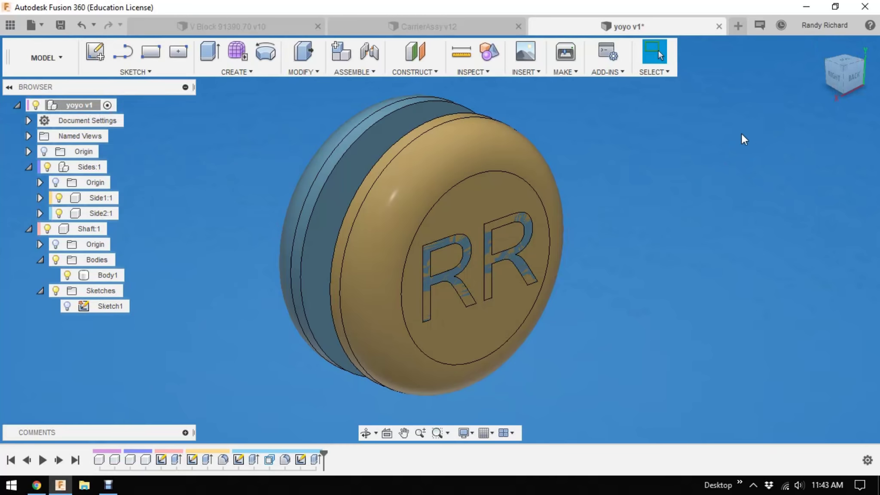
{"action": "left_click", "coordinate": [833, 79]}
{"action": "mouse_move", "coordinate": [845, 76]}
{"action": "left_mouse_down"}
{"action": "mouse_move", "coordinate": [866, 83]}
{"action": "mouse_move", "coordinate": [869, 98]}
{"action": "mouse_move", "coordinate": [832, 91]}
{"action": "mouse_move", "coordinate": [829, 82]}
{"action": "left_mouse_up"}
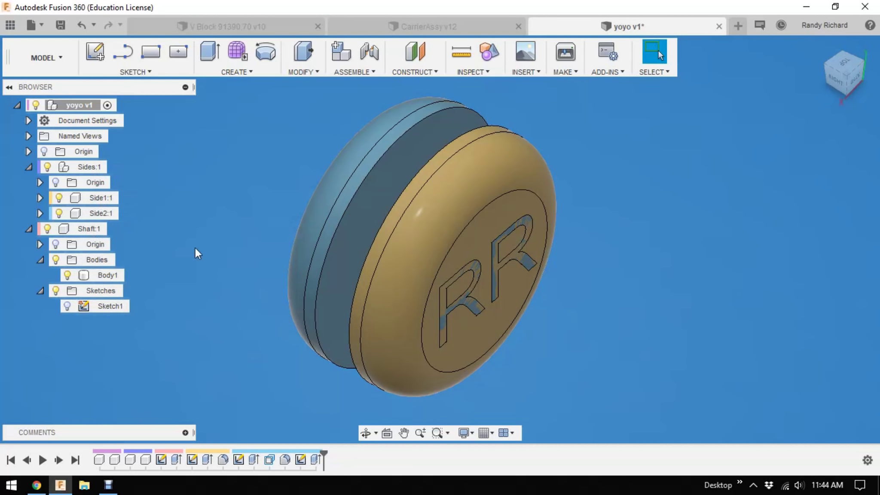
Step: Open the Shaft's circle sketch to inspect its diameter dimension and exit the sketch
{"action": "left_click", "coordinate": [116, 306]}
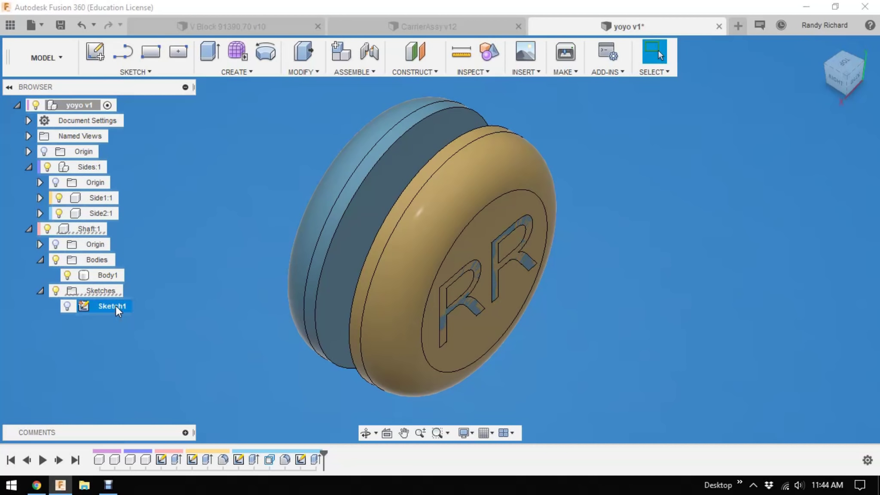
{"action": "double_click", "coordinate": [94, 309]}
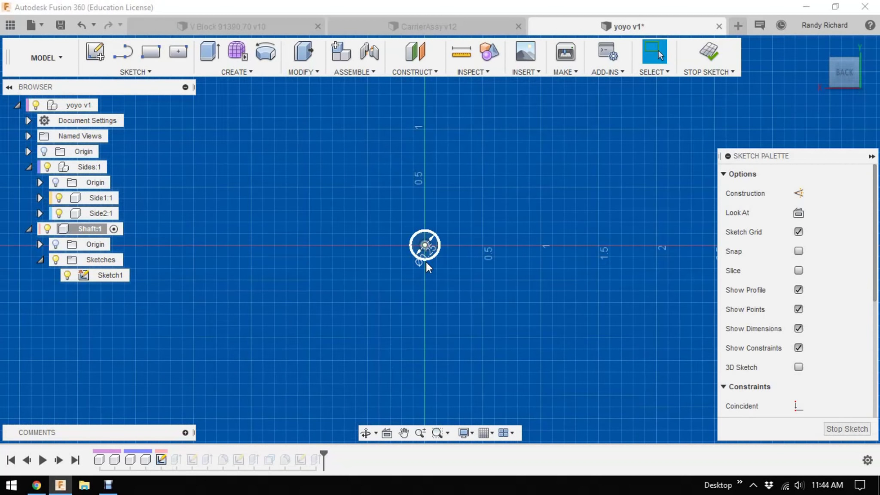
{"action": "left_click", "coordinate": [721, 55]}
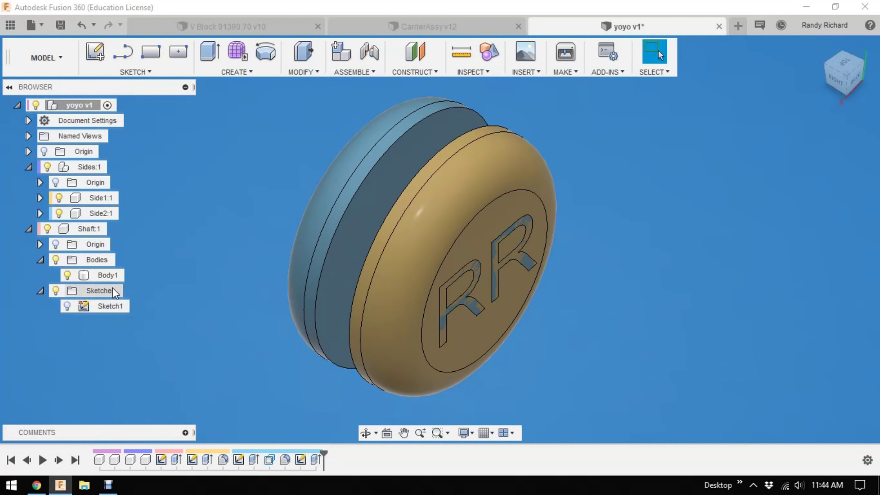
Step: Activate the Shaft component and shorten its extrusion by setting the distance to 0.50 in
{"action": "left_click", "coordinate": [113, 229]}
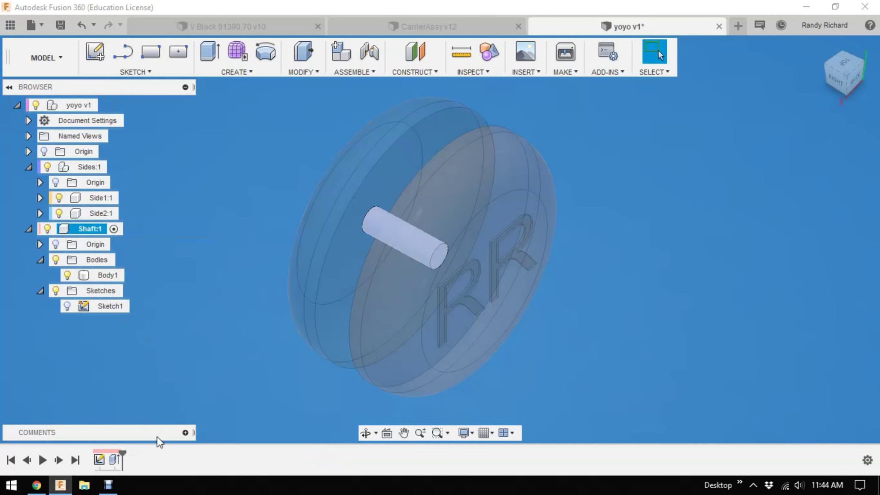
{"action": "right_click", "coordinate": [124, 461]}
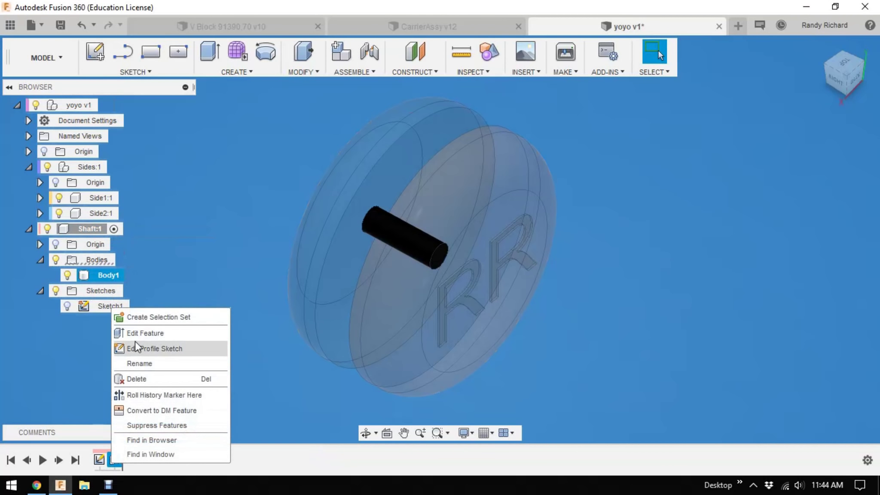
{"action": "left_click", "coordinate": [157, 331]}
{"action": "left_click_drag", "start_coordinate": [360, 213], "coordinate": [375, 233]}
{"action": "left_click", "coordinate": [806, 331]}
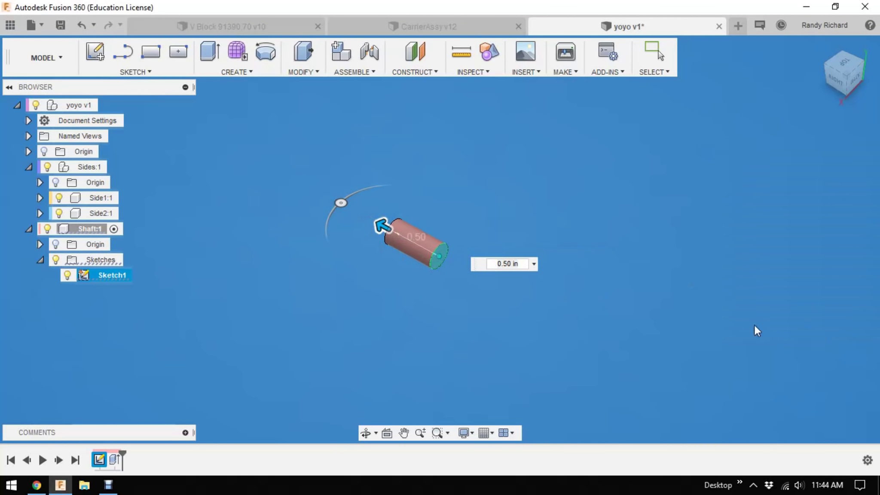
{"action": "left_click", "coordinate": [836, 80]}
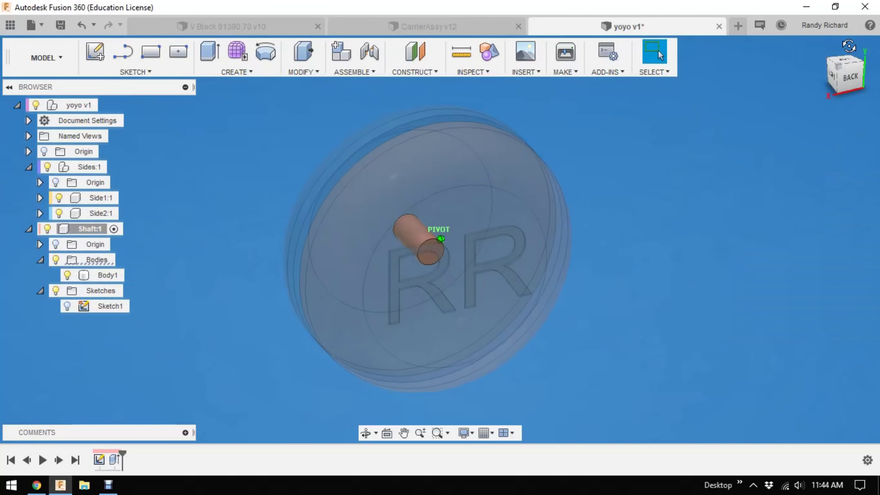
{"action": "mouse_move", "coordinate": [440, 240]}
{"action": "middle_mouse_down", "text": "shift"}
{"action": "mouse_move", "coordinate": [441, 217]}
{"action": "mouse_move", "coordinate": [411, 215]}
{"action": "mouse_move", "coordinate": [456, 228]}
{"action": "mouse_move", "coordinate": [439, 228]}
{"action": "mouse_move", "coordinate": [447, 236]}
{"action": "middle_mouse_up", "text": "shift"}
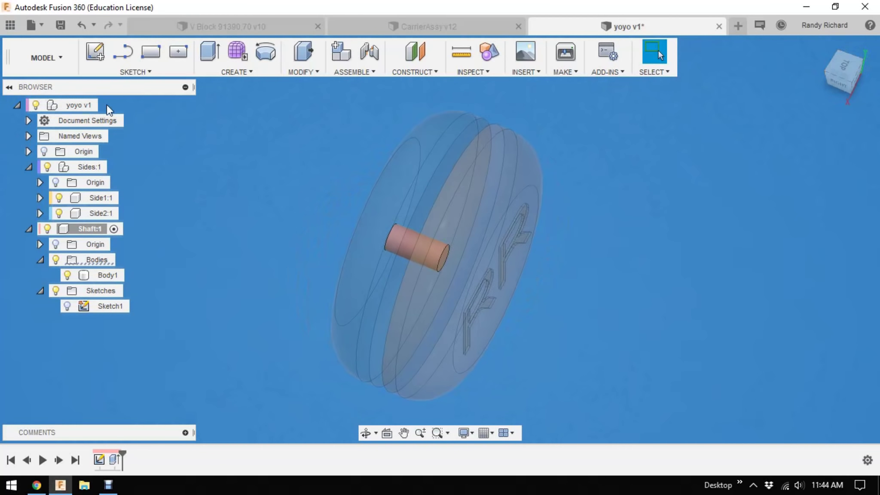
Step: Reactivate the top-level yoyo component and check the gap between the two sides
{"action": "left_click", "coordinate": [107, 106]}
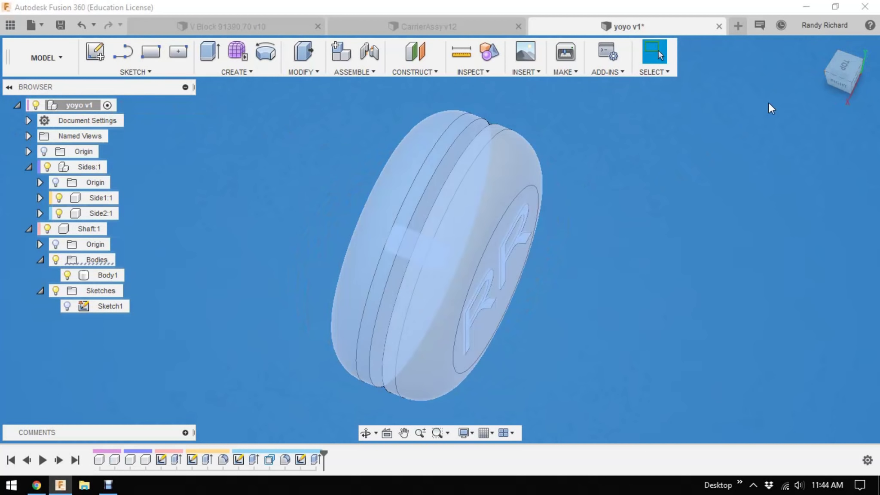
{"action": "middle_click_drag", "start_coordinate": [769, 111], "coordinate": [732, 150], "text": "shift"}
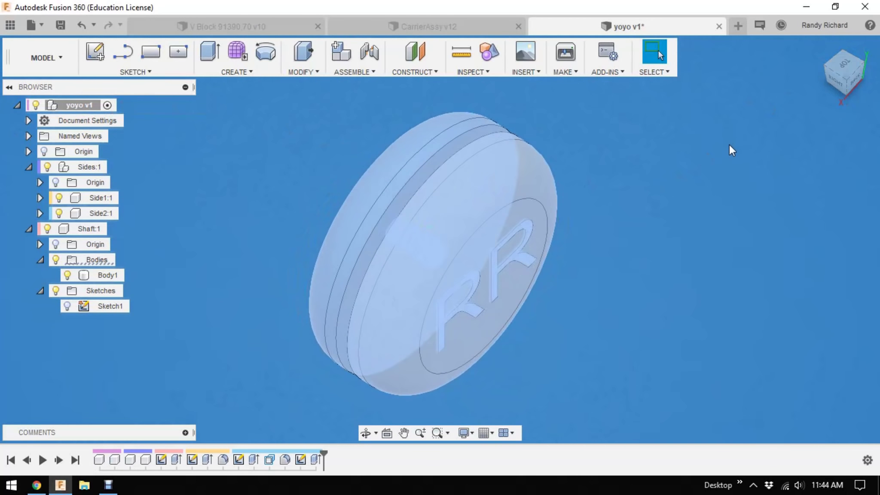
{"action": "mouse_move", "coordinate": [684, 168]}
{"action": "middle_mouse_down", "text": "shift"}
{"action": "mouse_move", "coordinate": [623, 185]}
{"action": "mouse_move", "coordinate": [610, 58]}
{"action": "mouse_move", "coordinate": [595, 50]}
{"action": "mouse_move", "coordinate": [661, 55]}
{"action": "middle_mouse_up", "text": "shift"}
{"action": "middle_click_drag", "start_coordinate": [533, 222], "coordinate": [497, 255], "text": "shift"}
{"action": "scroll", "coordinate": [483, 250], "scroll_direction": "down", "scroll_amount": 4}
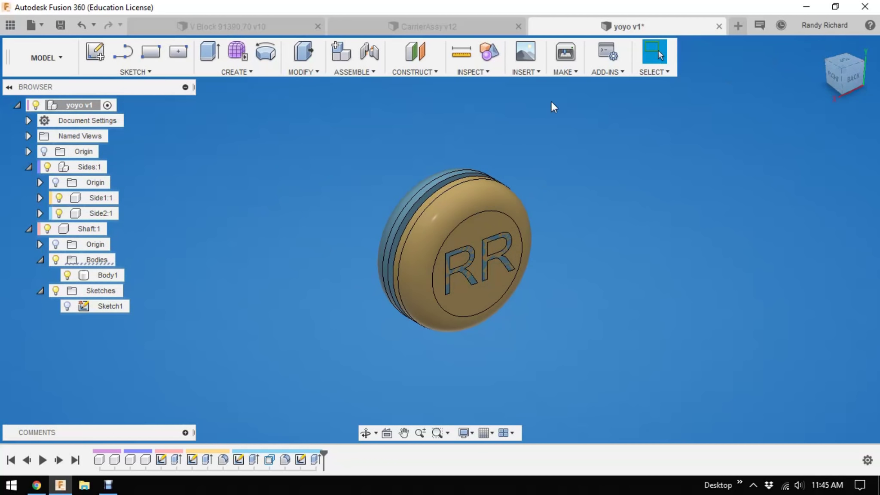
Step: Create a new empty design and select its root component
{"action": "left_click", "coordinate": [741, 24]}
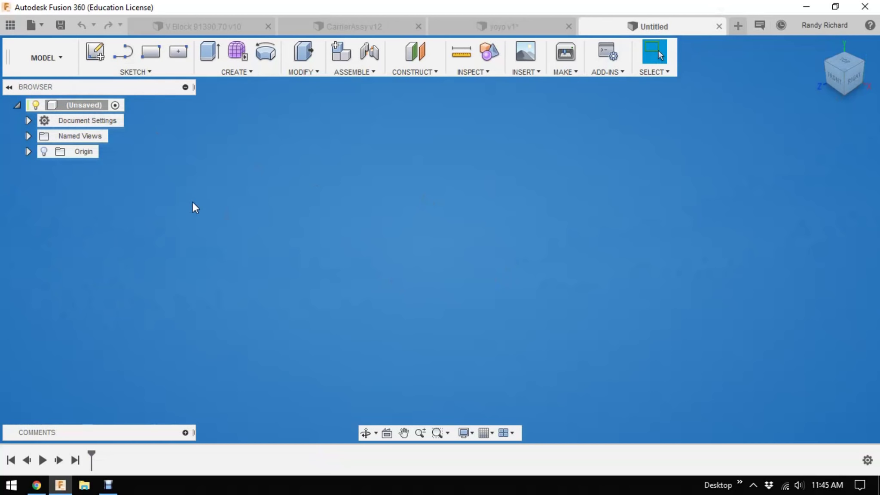
{"action": "left_click", "coordinate": [84, 106]}
Step: Examine the CarrierAssy assembly and its linked components, and return to the untitled design
{"action": "left_click", "coordinate": [386, 27]}
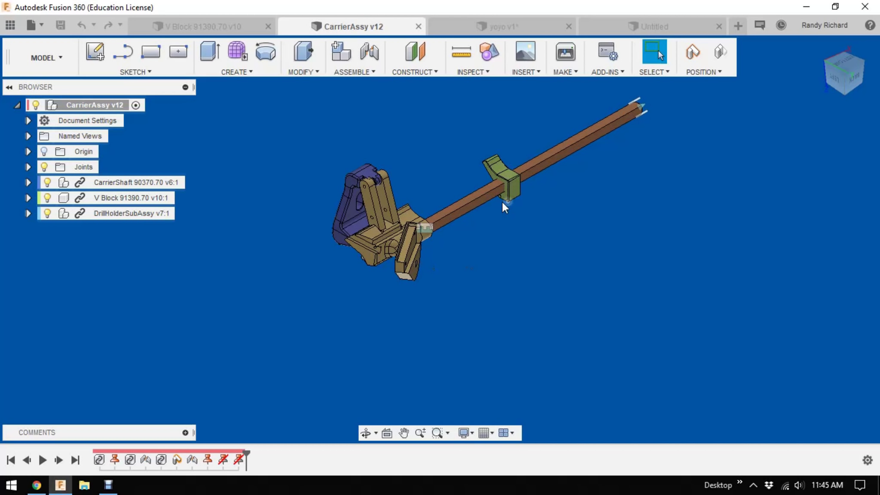
{"action": "scroll", "coordinate": [527, 268], "scroll_direction": "down", "scroll_amount": 2}
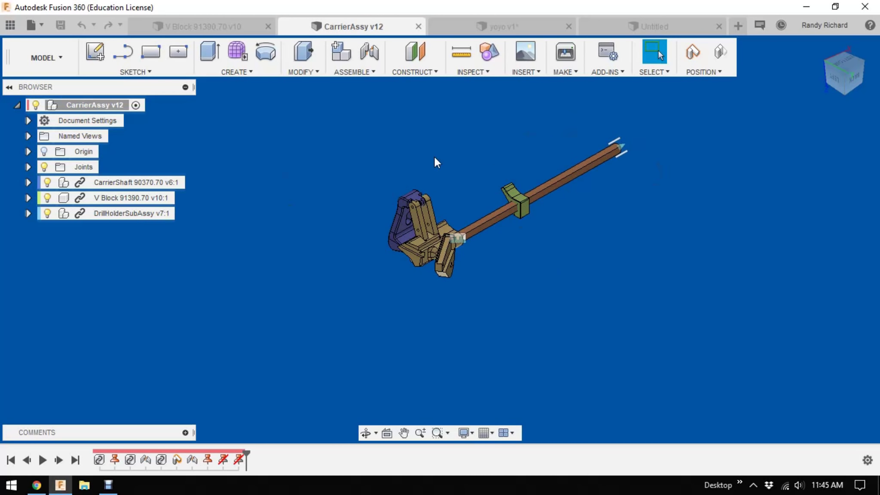
{"action": "left_click", "coordinate": [853, 78]}
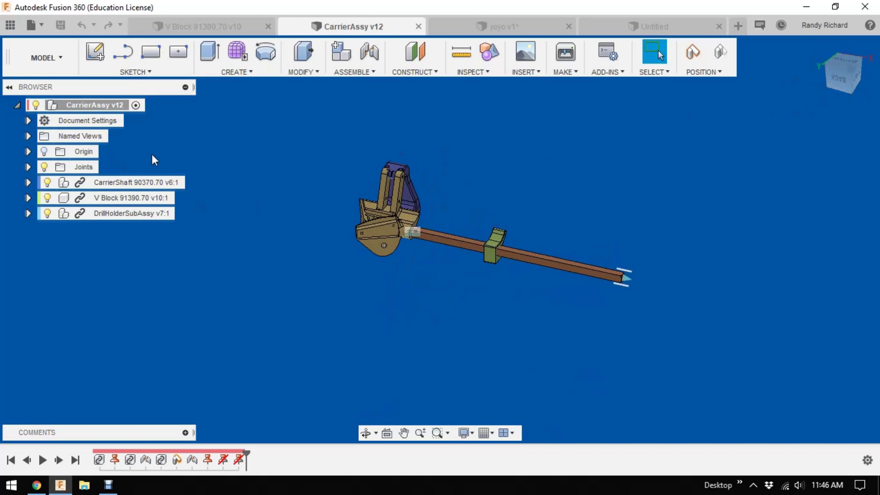
{"action": "left_click", "coordinate": [537, 27]}
{"action": "left_click", "coordinate": [662, 26]}
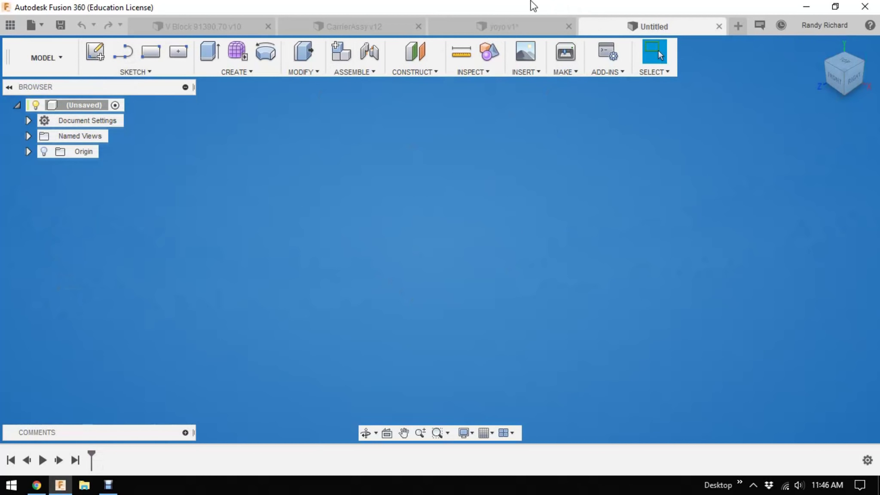
Step: Return to the CarrierAssy assembly and examine the bodies and sketches inside the linked CarrierShaft 90370.70 component, leaving its contents collapsed
{"action": "left_click", "coordinate": [536, 27]}
{"action": "left_click", "coordinate": [348, 26]}
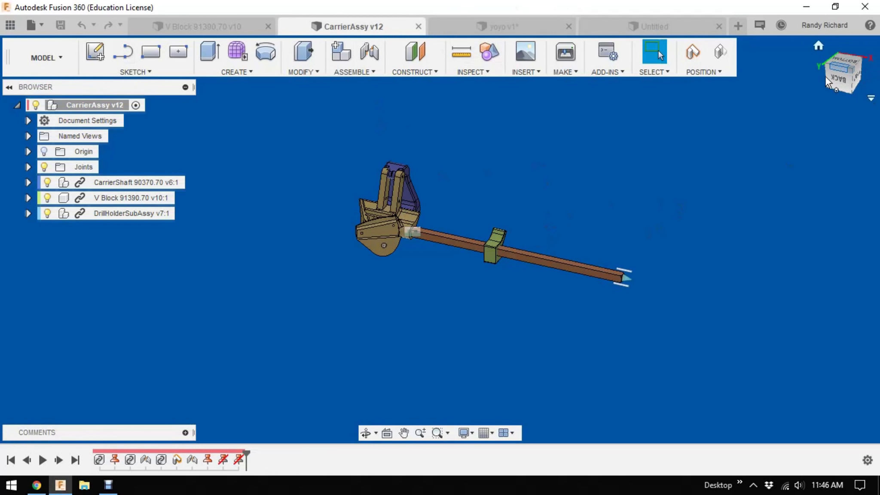
{"action": "left_click_drag", "start_coordinate": [841, 69], "coordinate": [872, 98]}
{"action": "middle_click_drag", "start_coordinate": [359, 275], "coordinate": [364, 190], "text": "shift"}
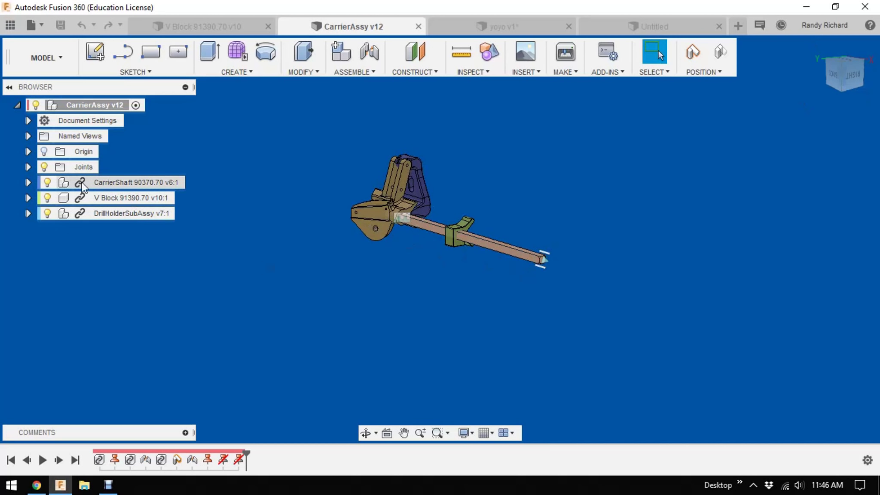
{"action": "left_click", "coordinate": [129, 184]}
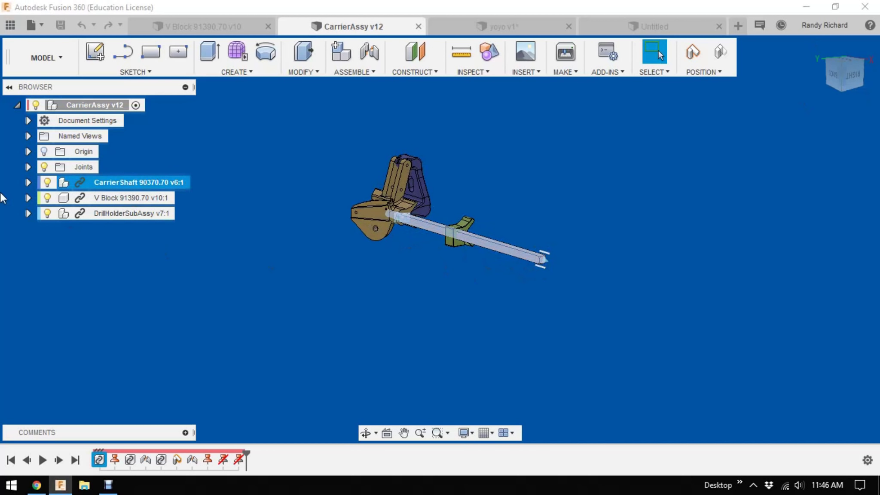
{"action": "left_click", "coordinate": [28, 183]}
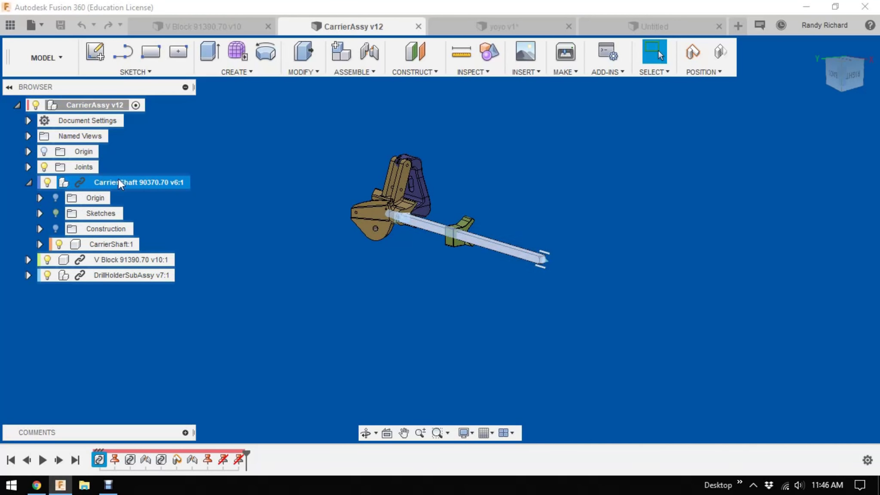
{"action": "left_click", "coordinate": [40, 244]}
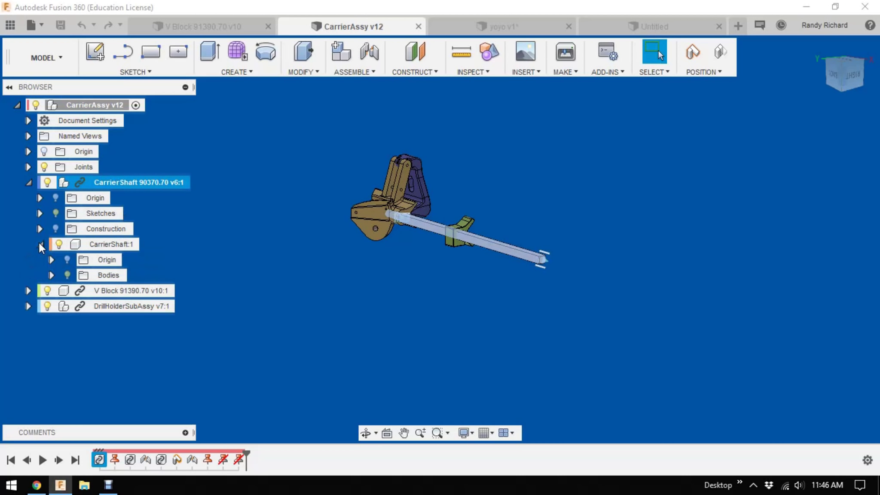
{"action": "left_click", "coordinate": [52, 276]}
{"action": "left_click", "coordinate": [106, 214]}
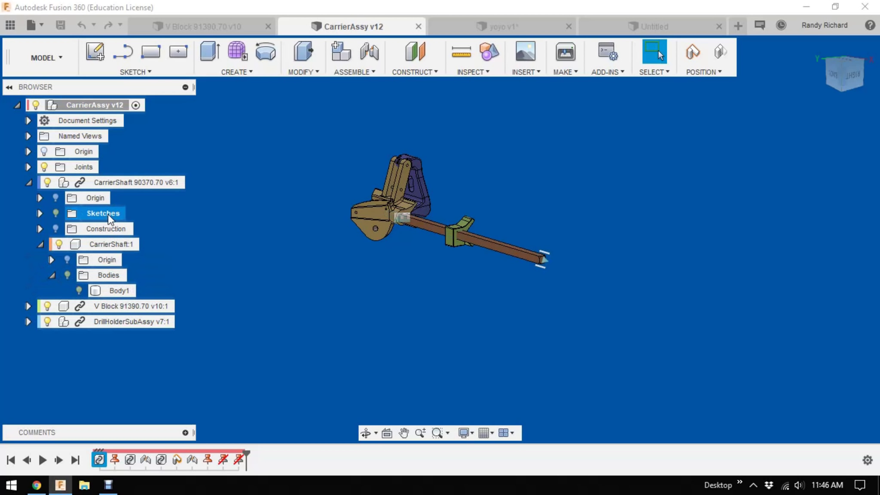
{"action": "left_click", "coordinate": [39, 214]}
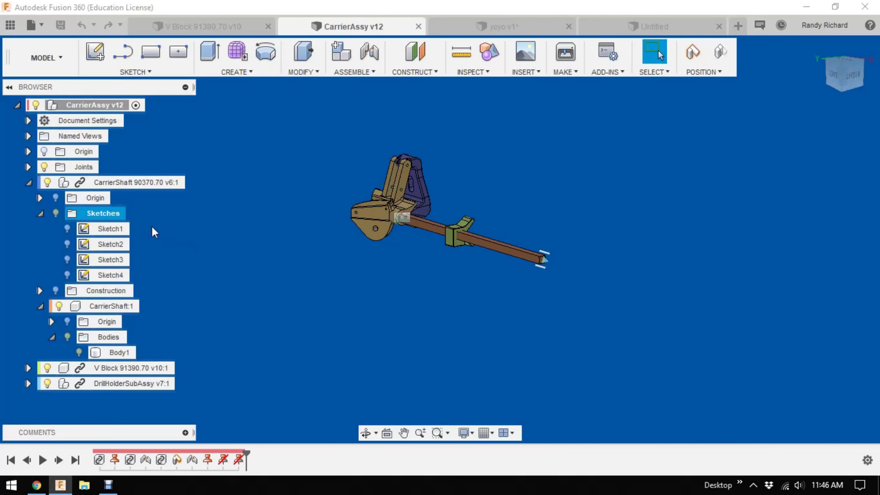
{"action": "left_click", "coordinate": [29, 183]}
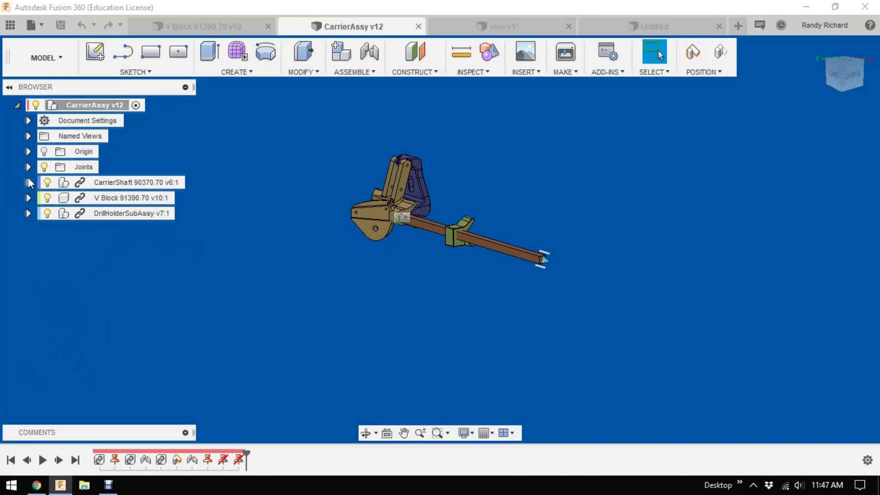